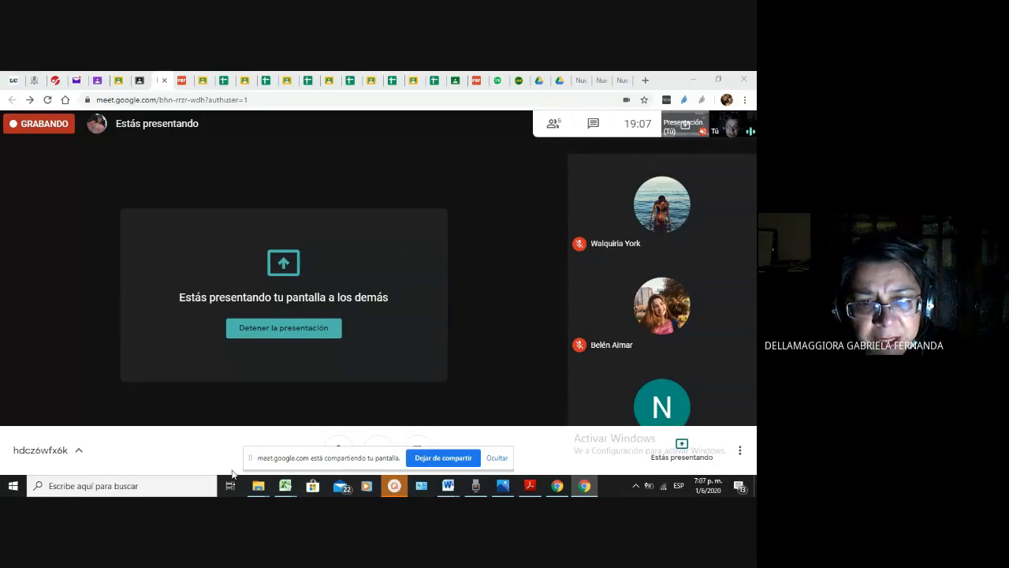
Review the Actividad 5 chart instructions in the Excel workbook, then view Actividad 4 and 5 in PRACTICOS INFO 2 AGRO 2020.pdf in Chrome
mouse_move(283, 492)
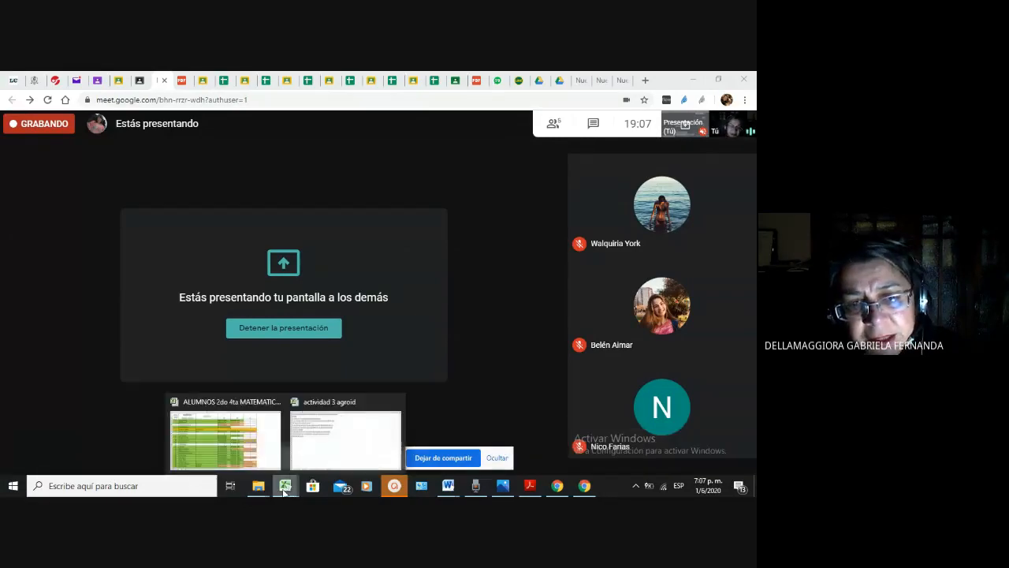
click(300, 459)
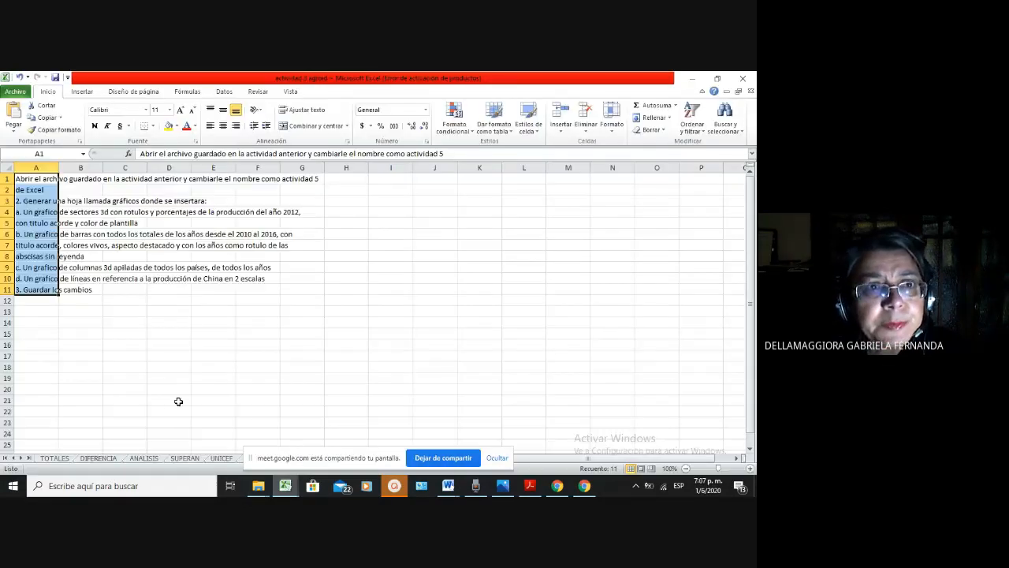
click(162, 310)
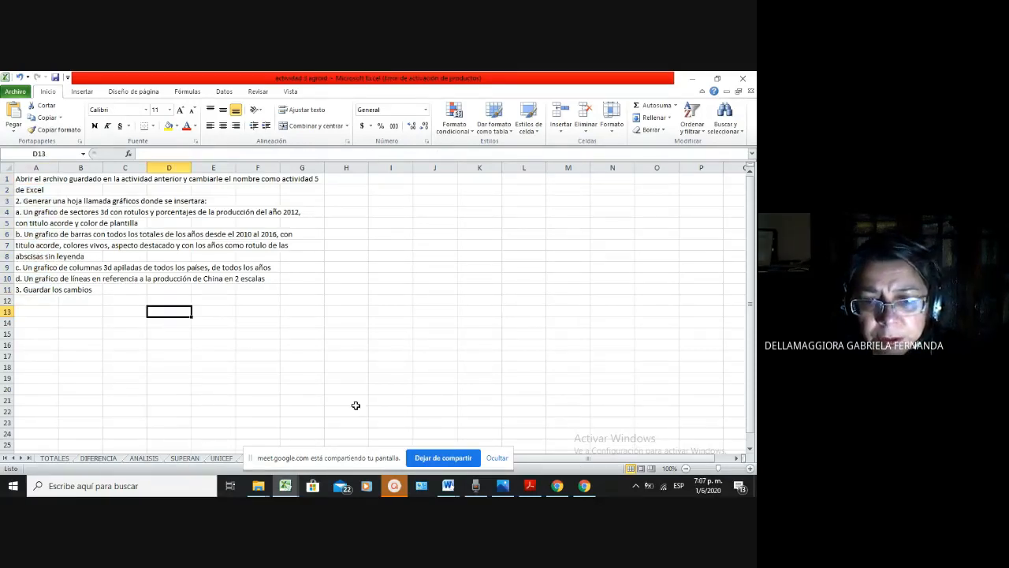
click(585, 486)
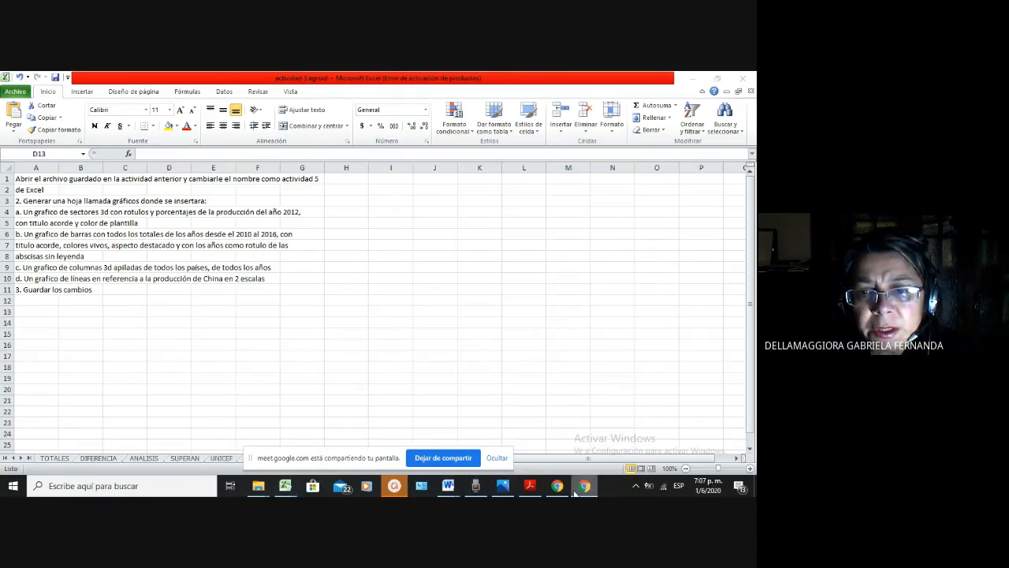
click(556, 486)
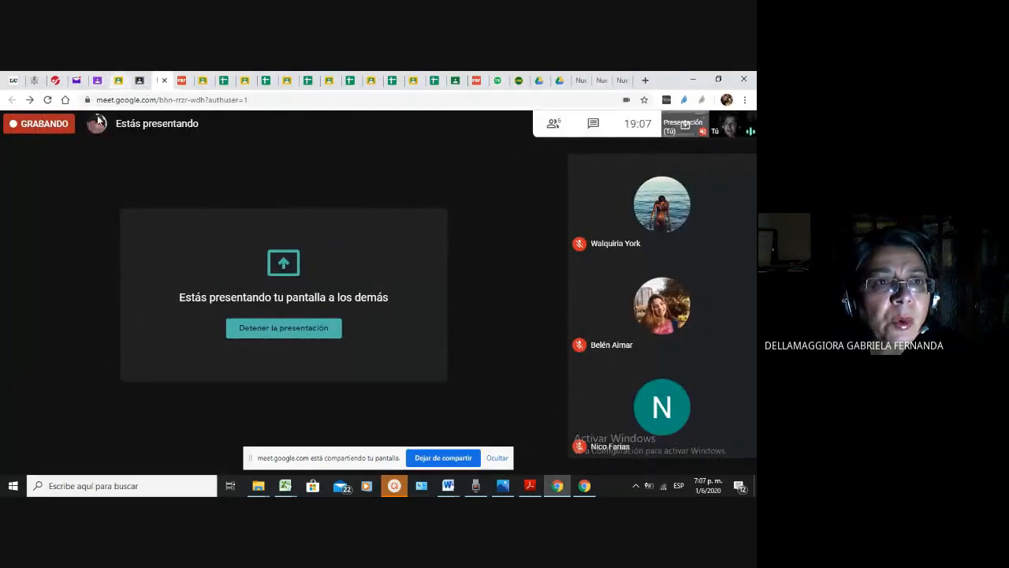
click(180, 82)
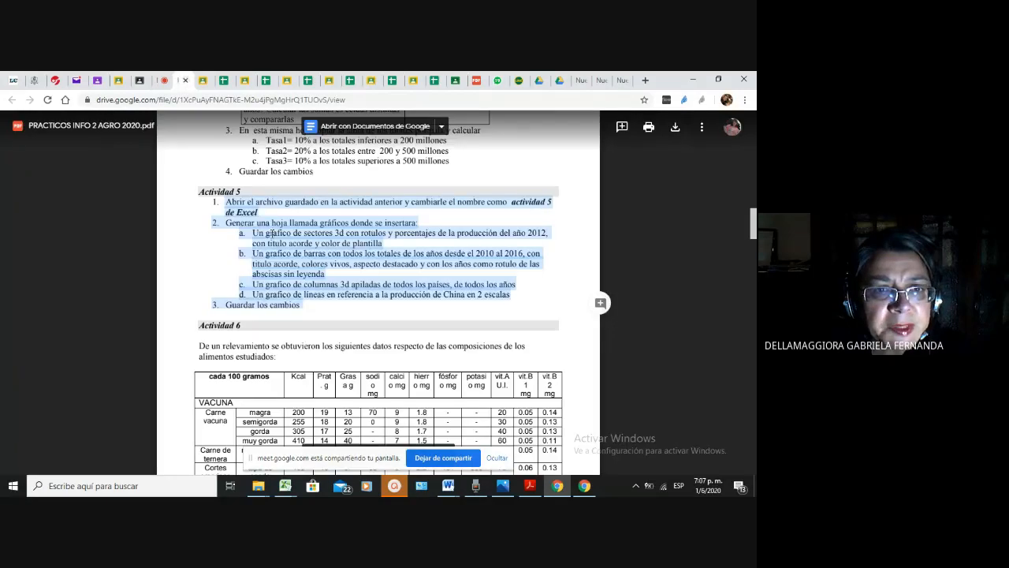
scroll(215, 224, up, 2)
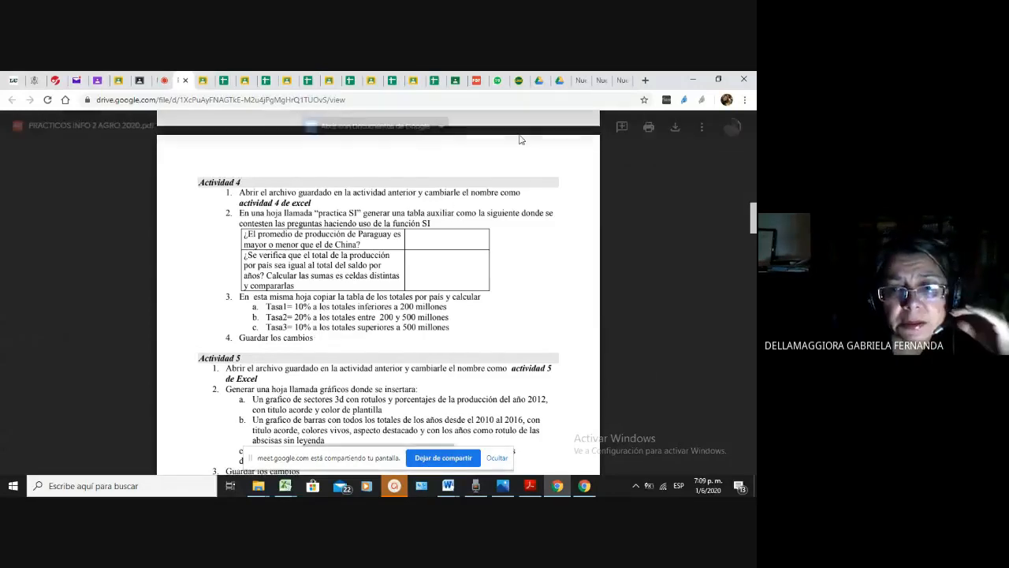
Return to the Google Meet call and admit the person asking to join
click(587, 490)
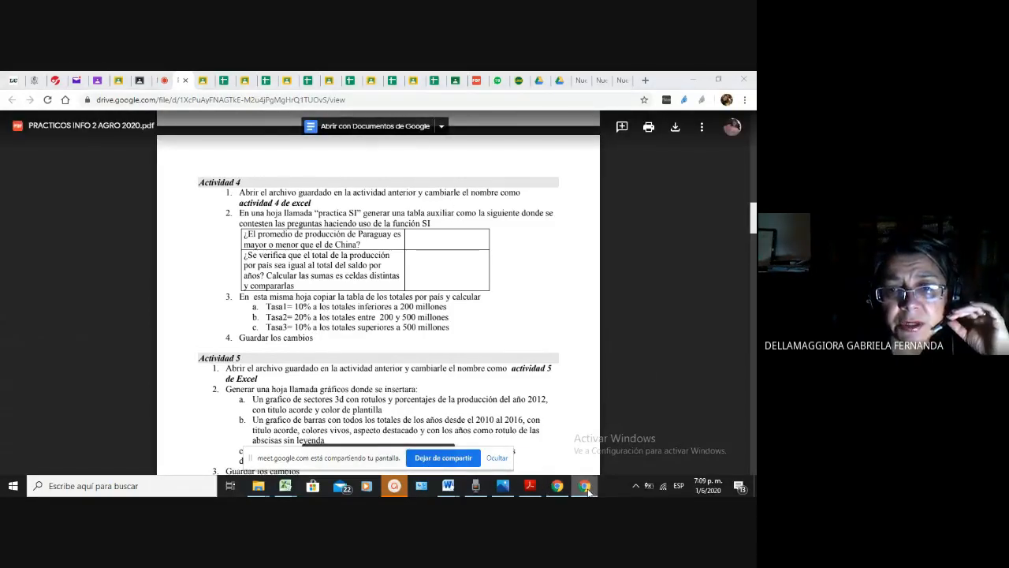
click(561, 488)
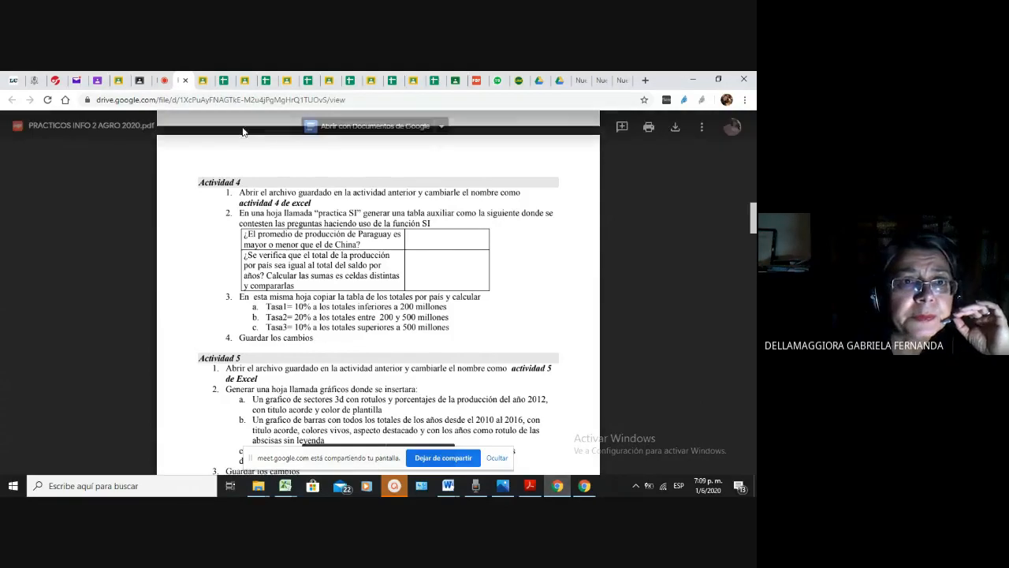
click(162, 79)
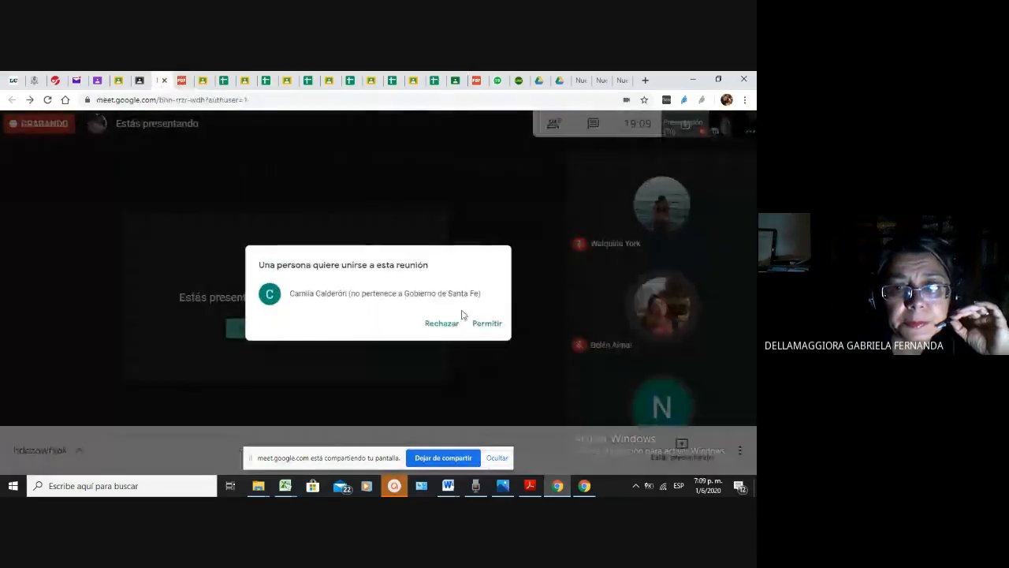
click(490, 324)
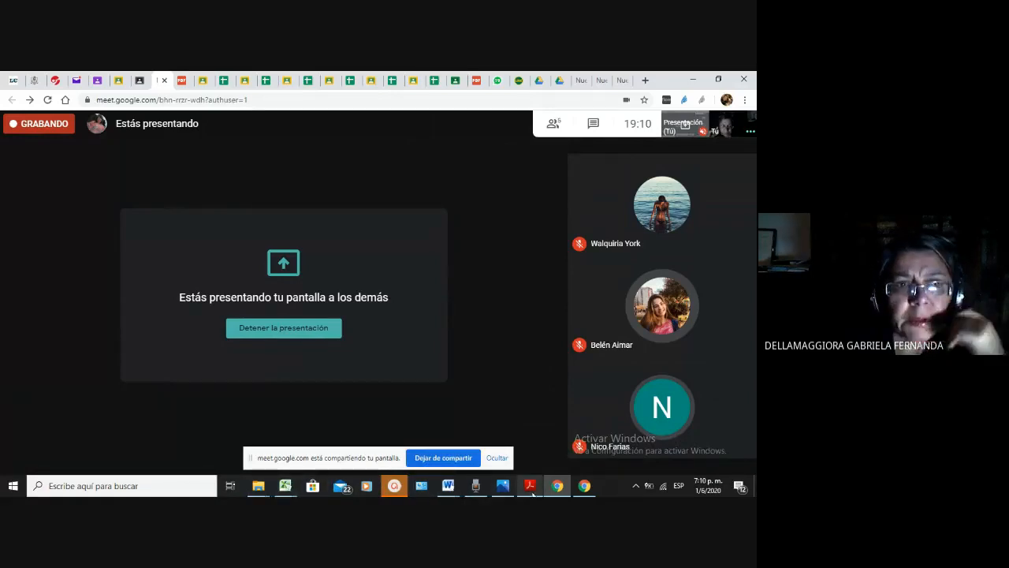
Check the Actividad 4 instructions in the practice PDF and switch to the actividad 3 agroid workbook in Excel
mouse_move(533, 494)
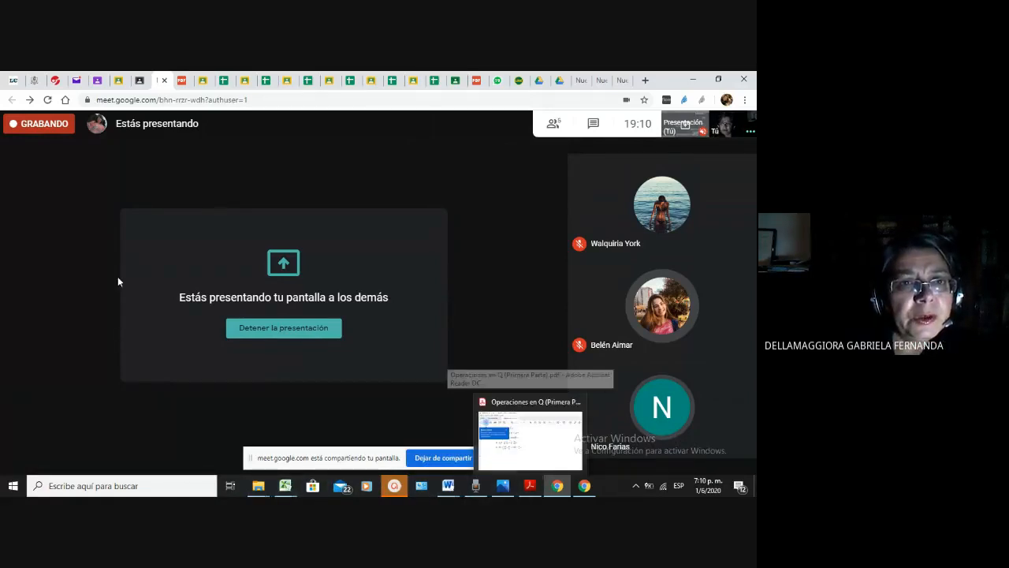
click(181, 80)
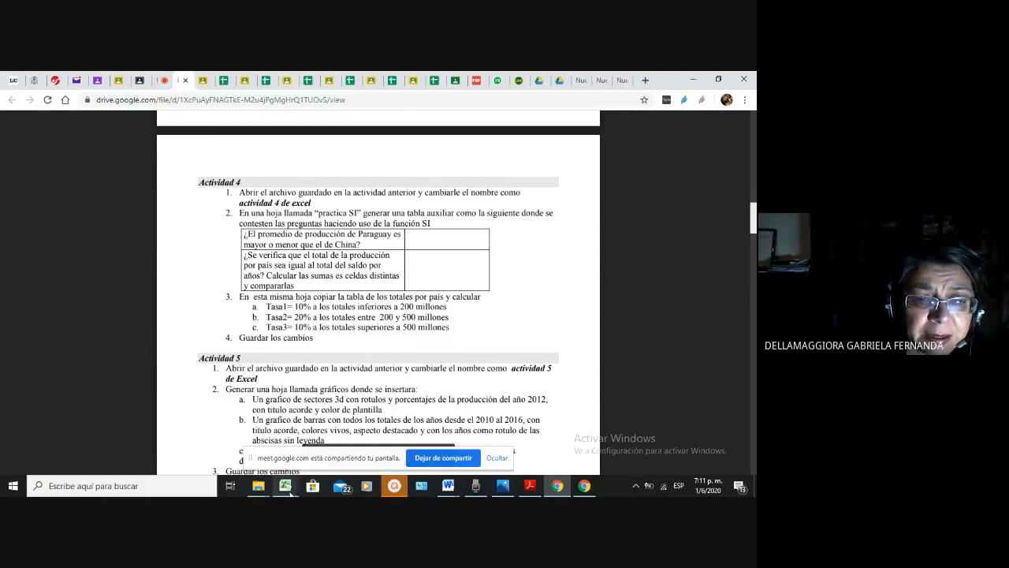
click(288, 493)
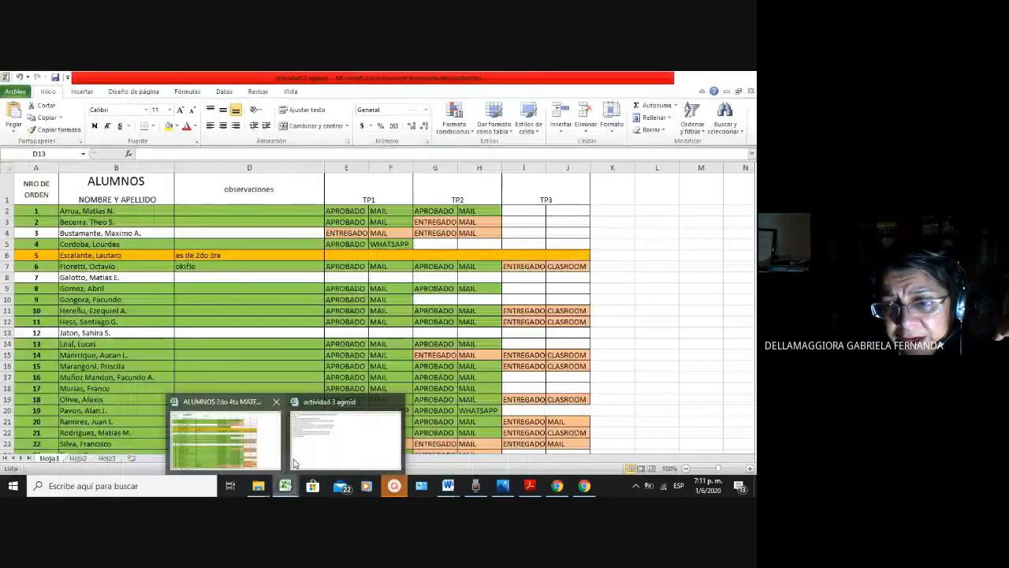
click(300, 457)
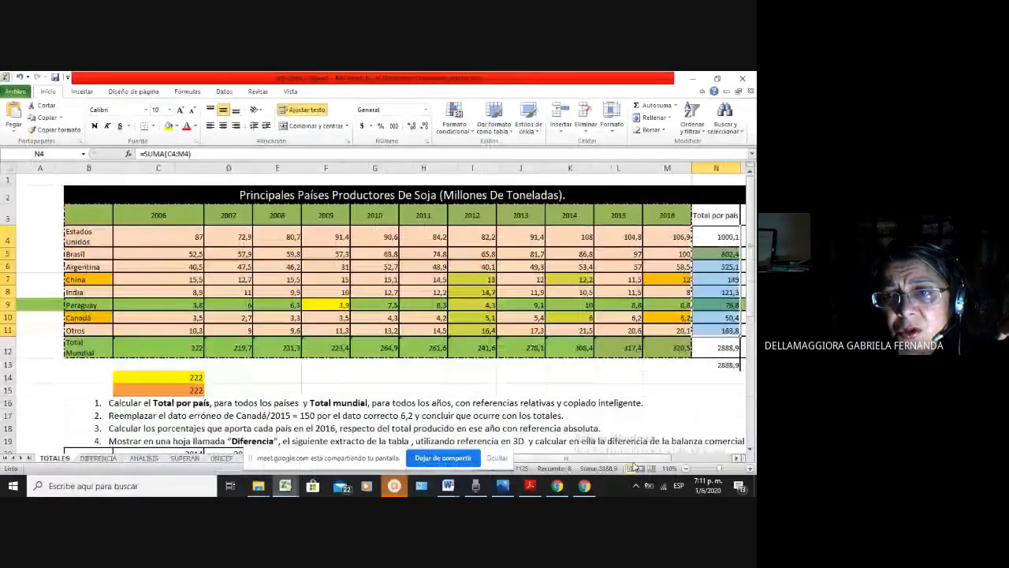
Examine the Total por país values in N4:N11 of the TOTALES sheet, the UNICEF sheet and the blank sheet after it
scroll(634, 461, right, 2)
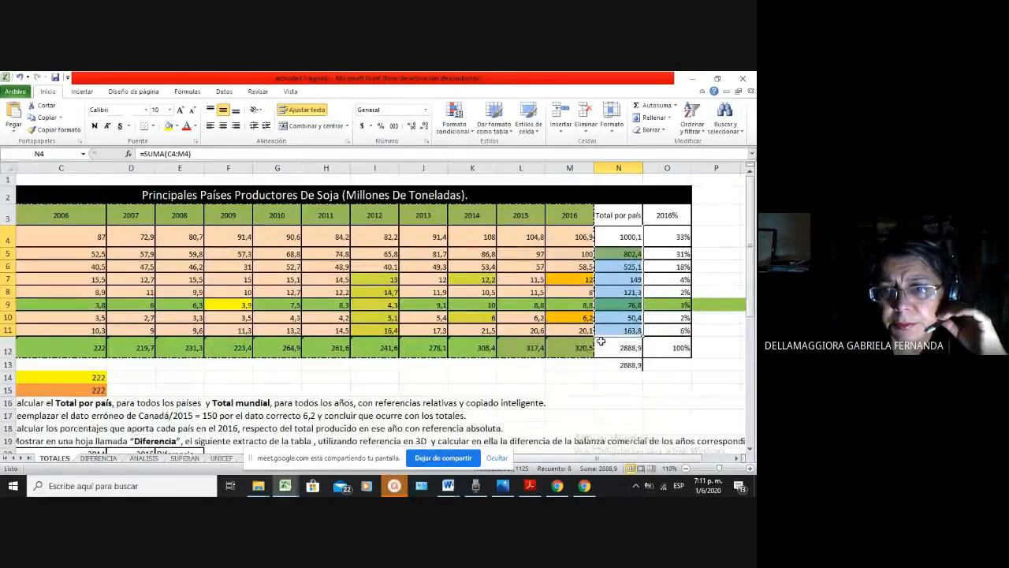
click(616, 280)
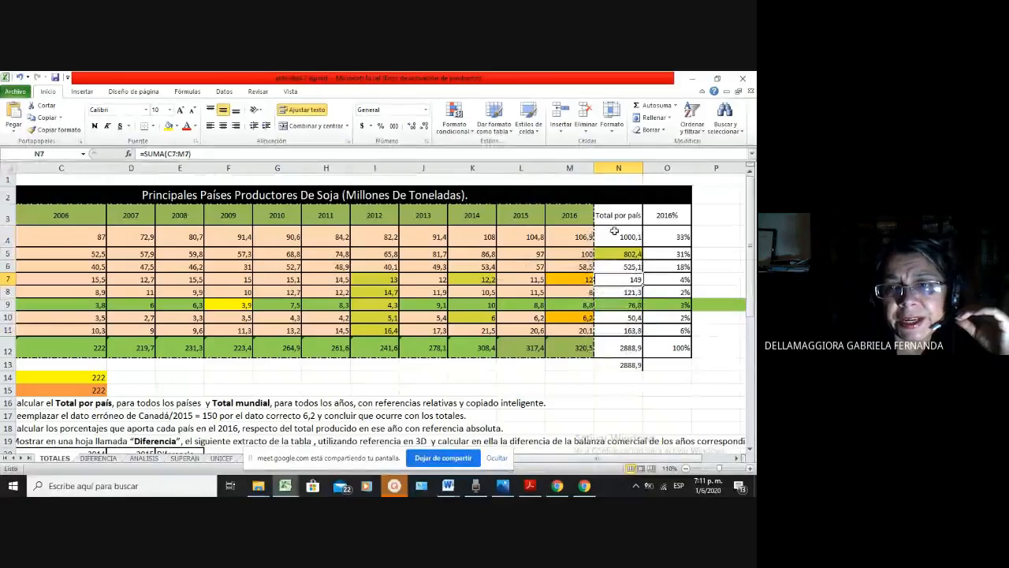
drag(615, 235, 615, 330)
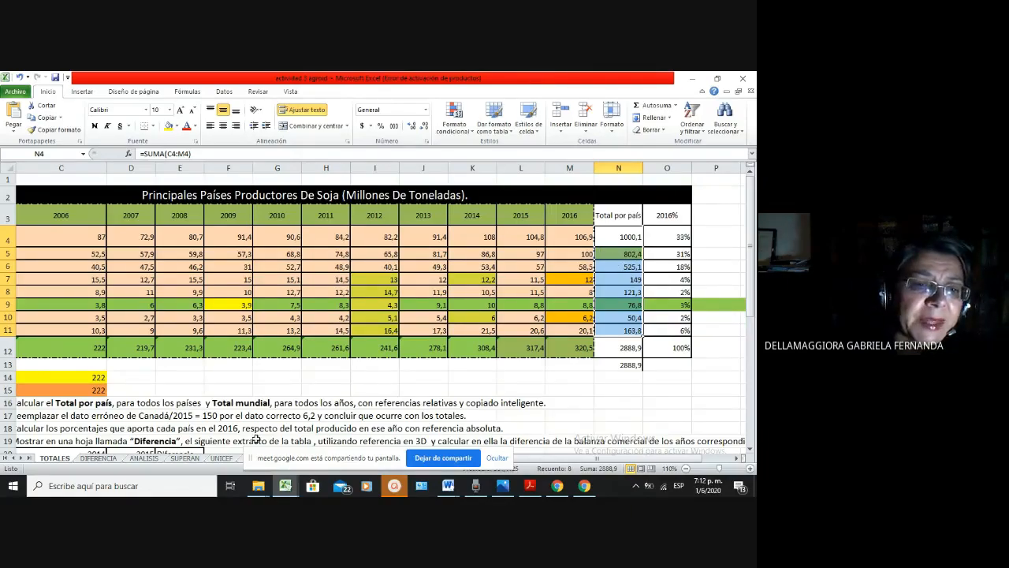
click(225, 459)
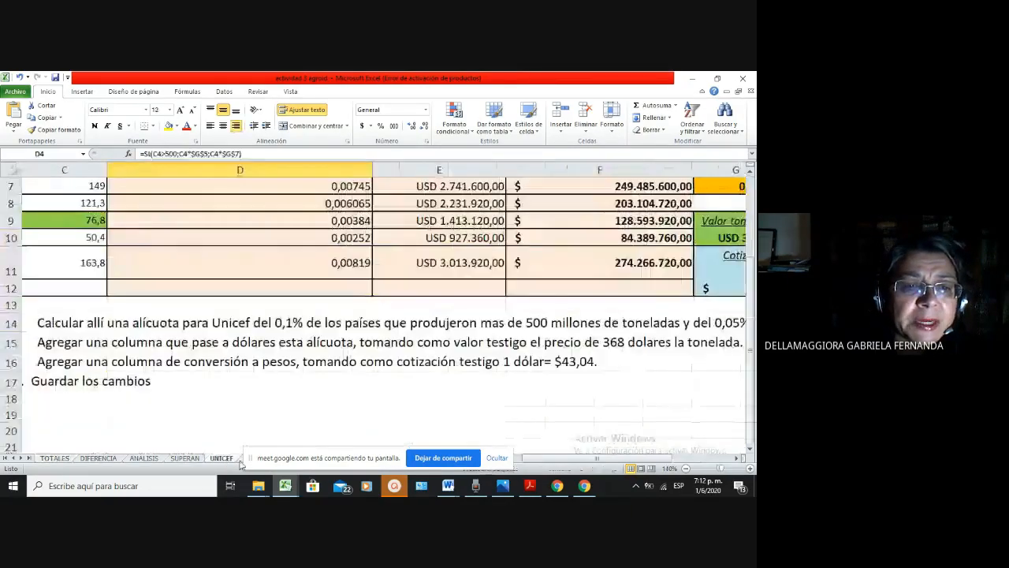
click(247, 457)
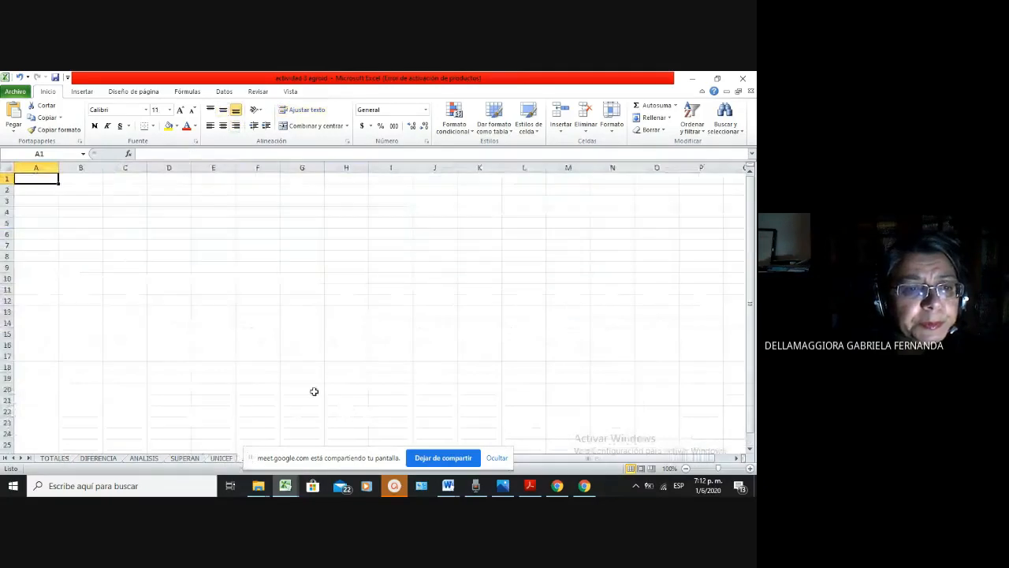
click(55, 459)
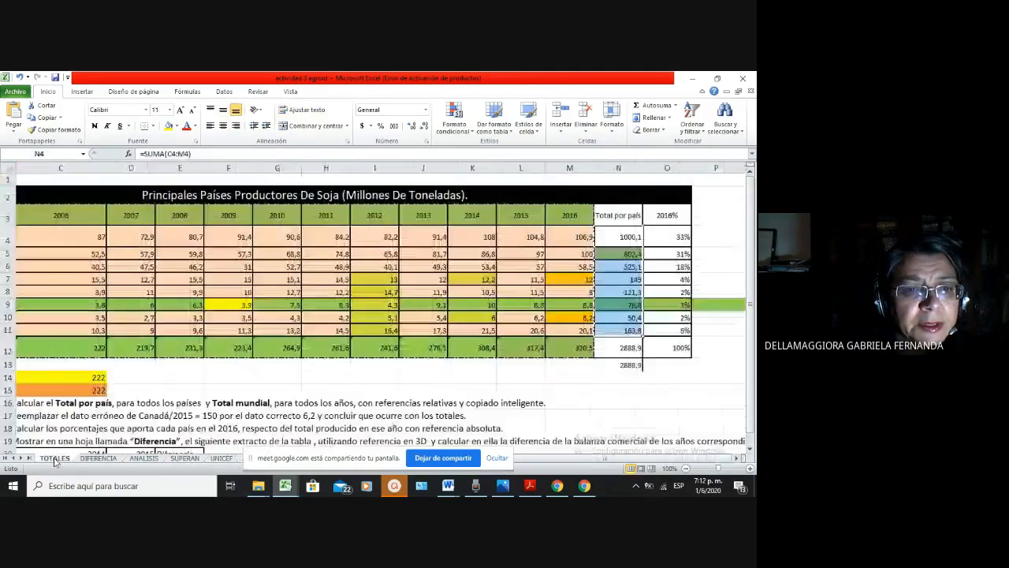
Link A1 of the blank sheet to the country name in TOTALES!B4, fill it down to A8 and widen column A
click(241, 460)
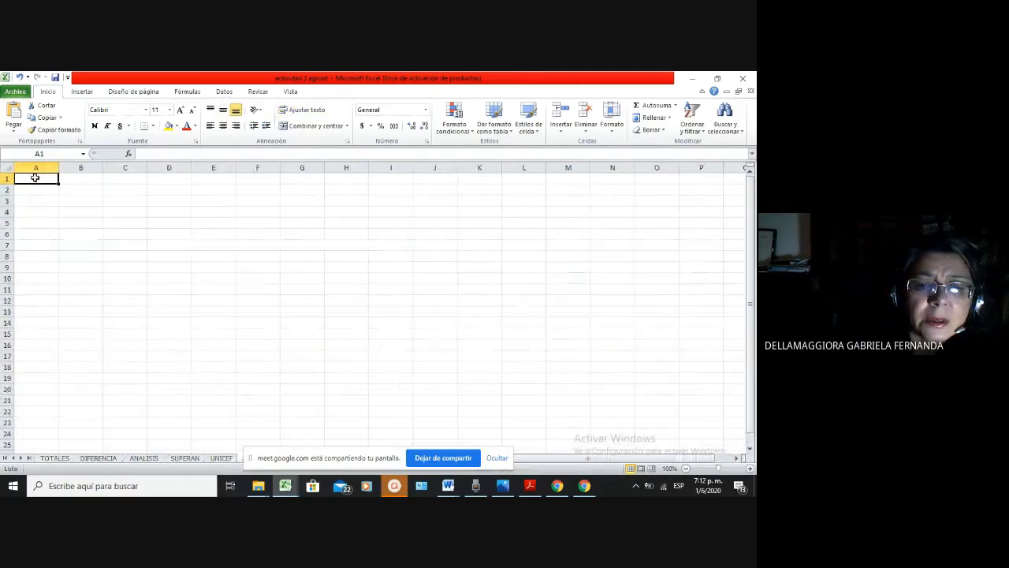
text(=)
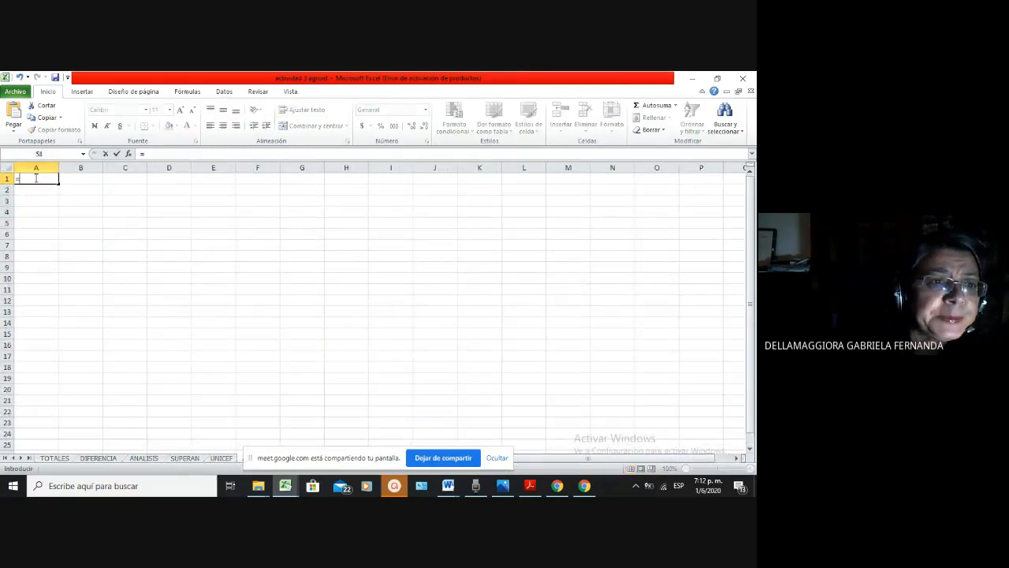
click(56, 459)
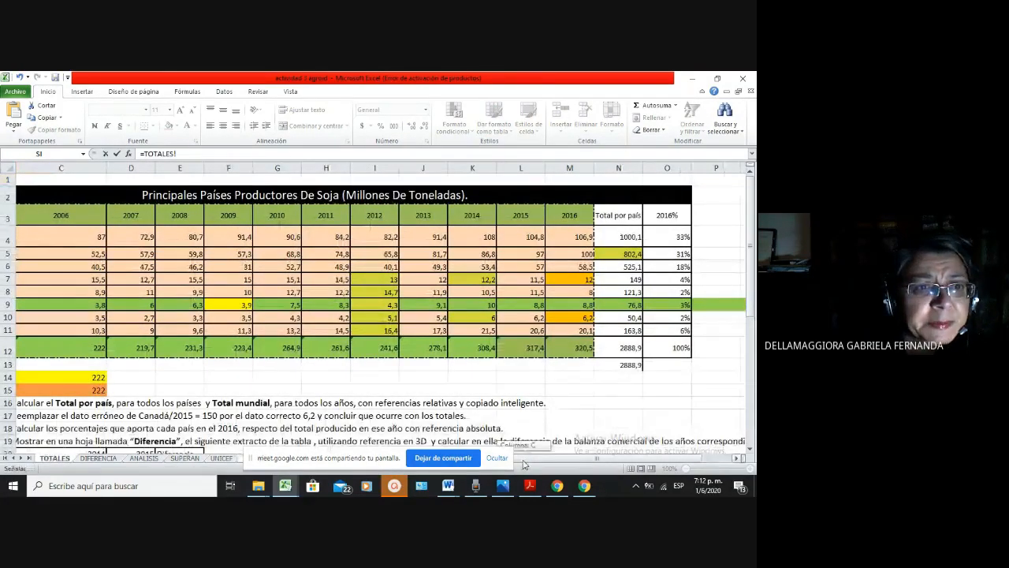
drag(522, 463, 496, 461)
click(96, 238)
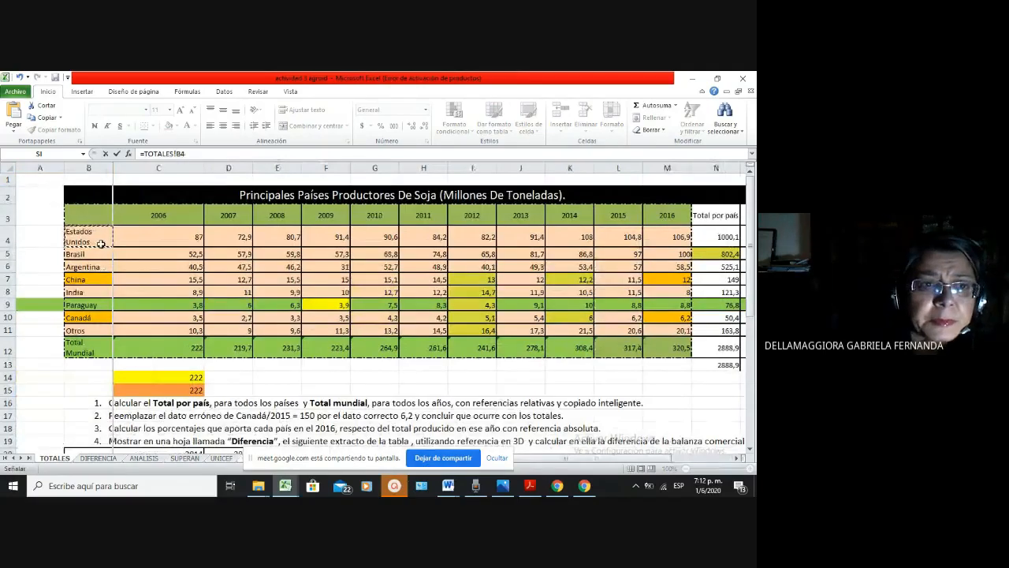
key(Return)
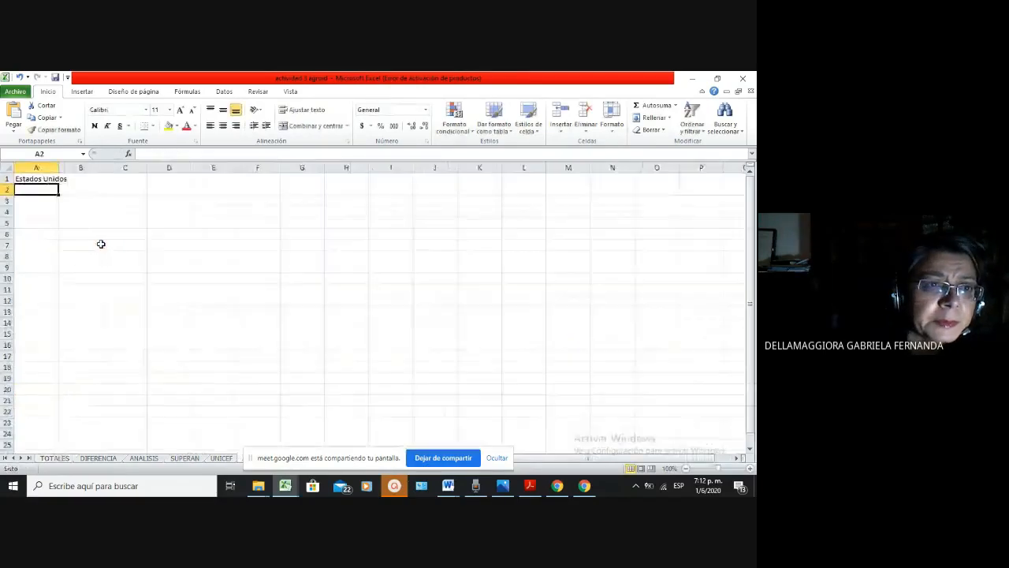
click(44, 177)
drag(59, 185, 58, 261)
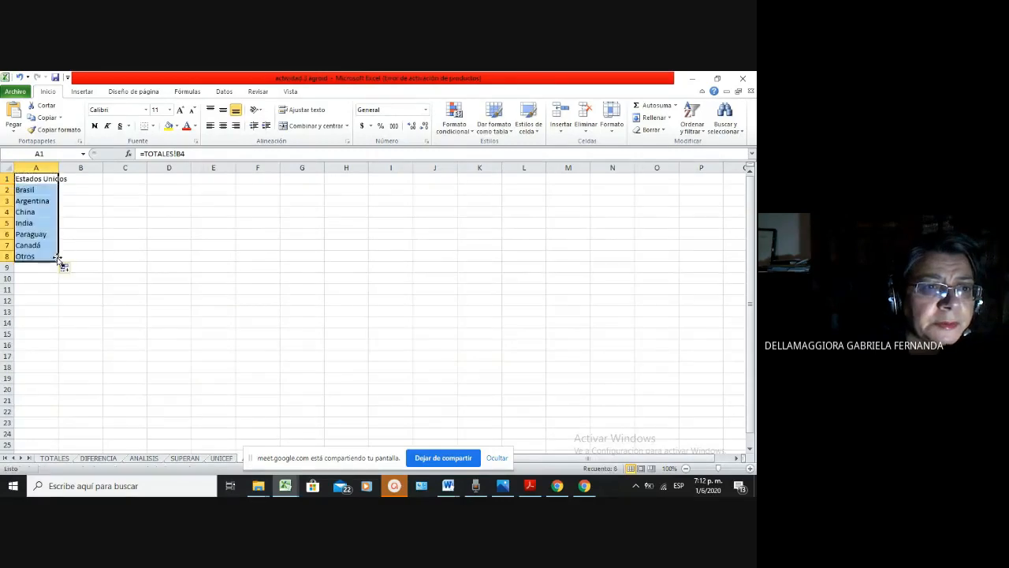
drag(56, 168, 91, 168)
Link B1 to the Total por país value in TOTALES!N4 and fill the formula down to B8
click(107, 178)
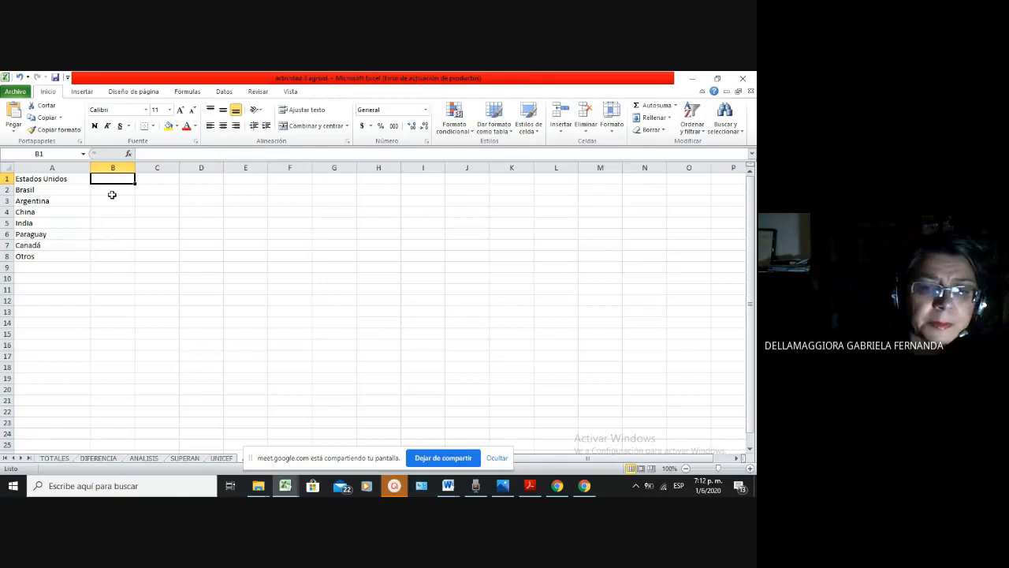
text(=)
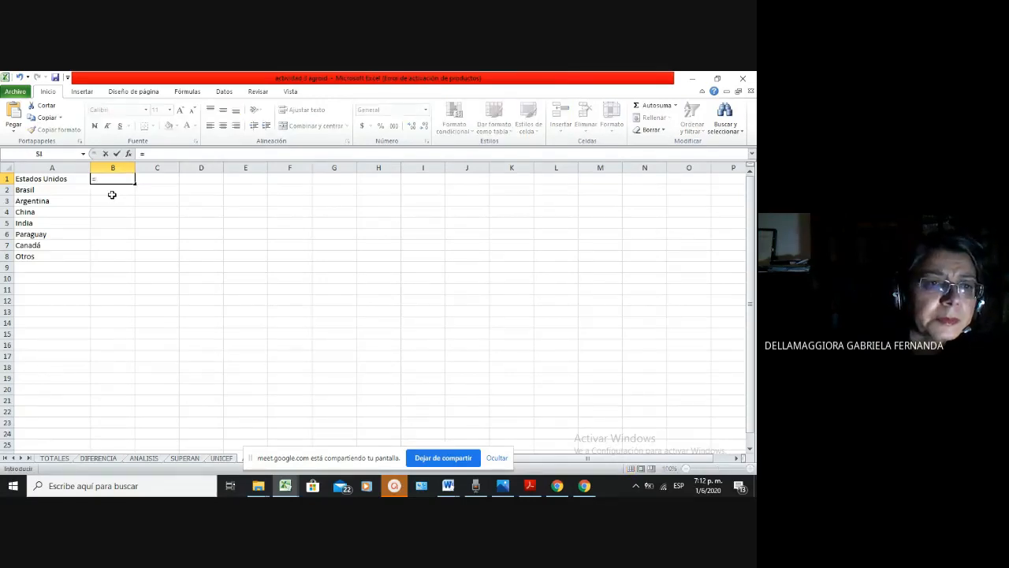
click(67, 458)
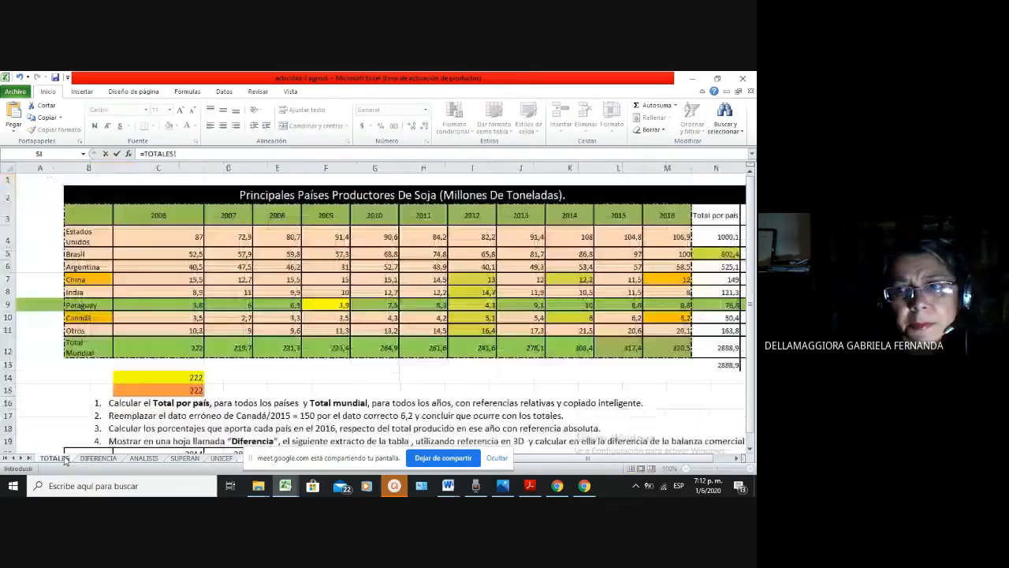
click(705, 237)
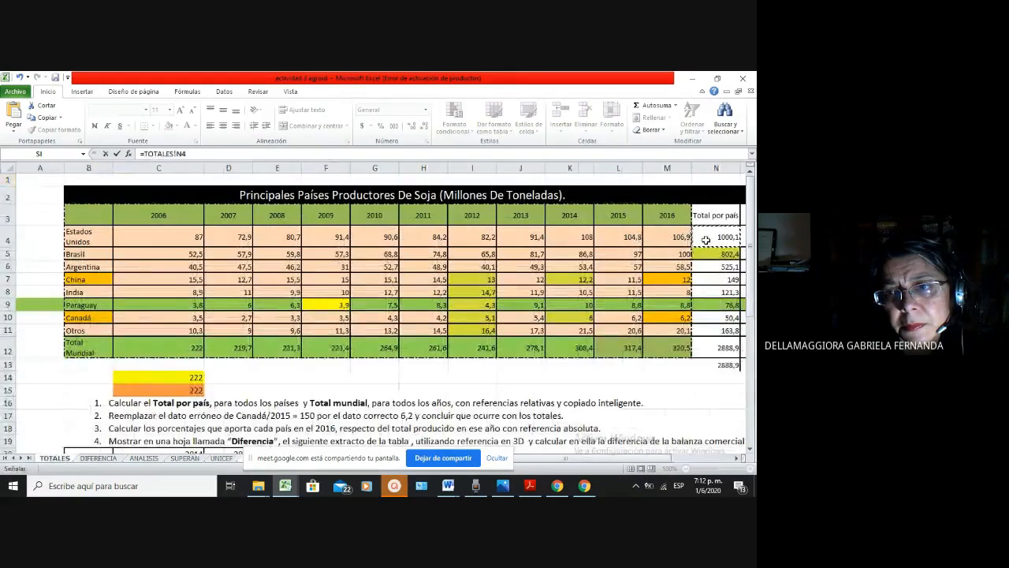
key(Return)
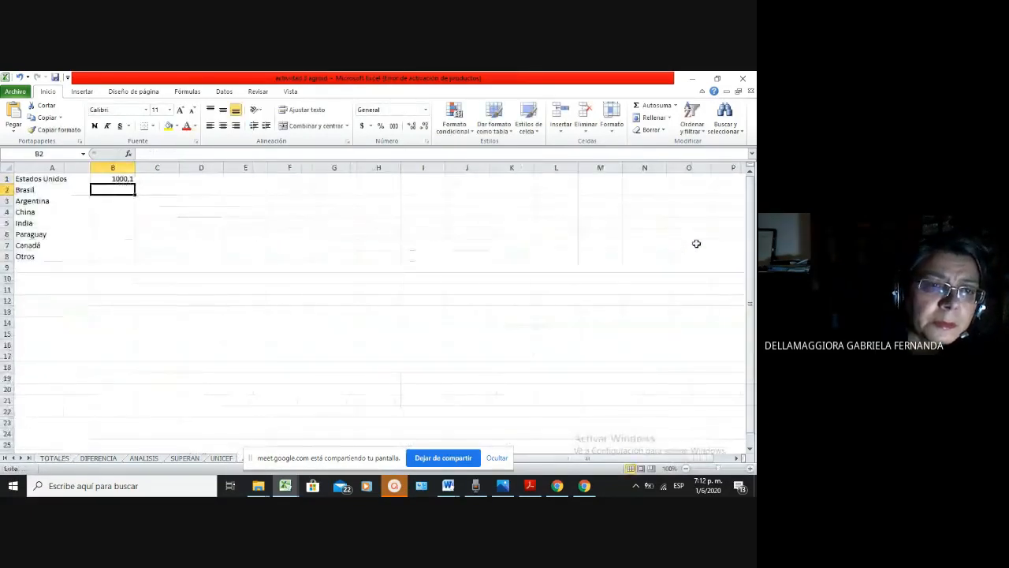
click(122, 178)
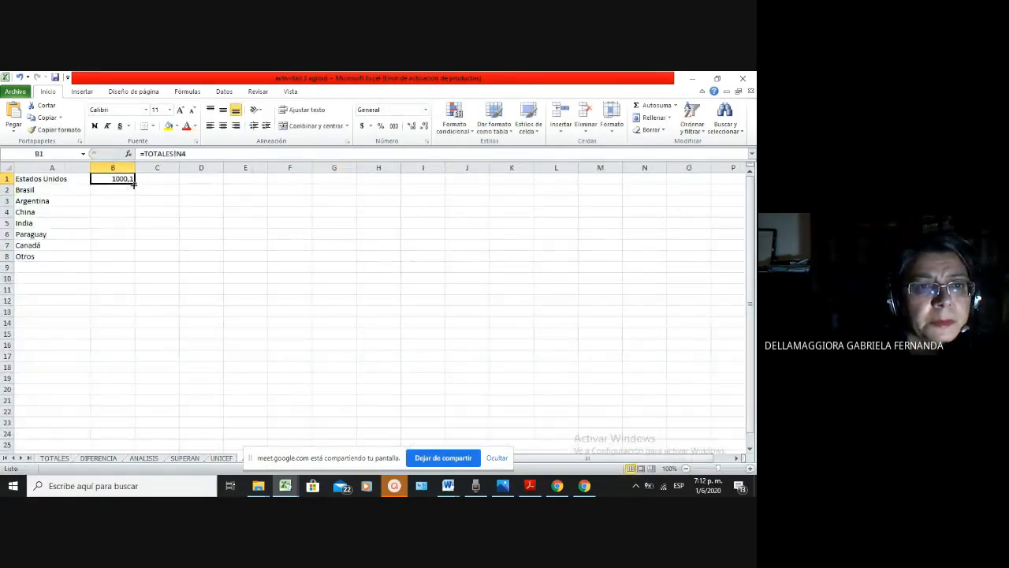
drag(135, 183, 137, 262)
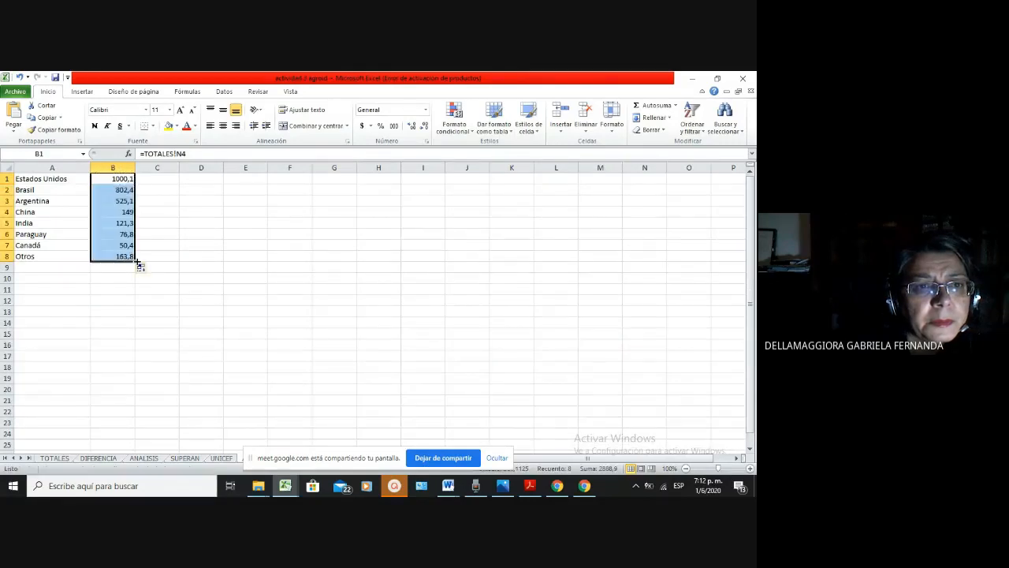
Insert a blank row above the Estados Unidos row, at the start of the country table
click(3, 179)
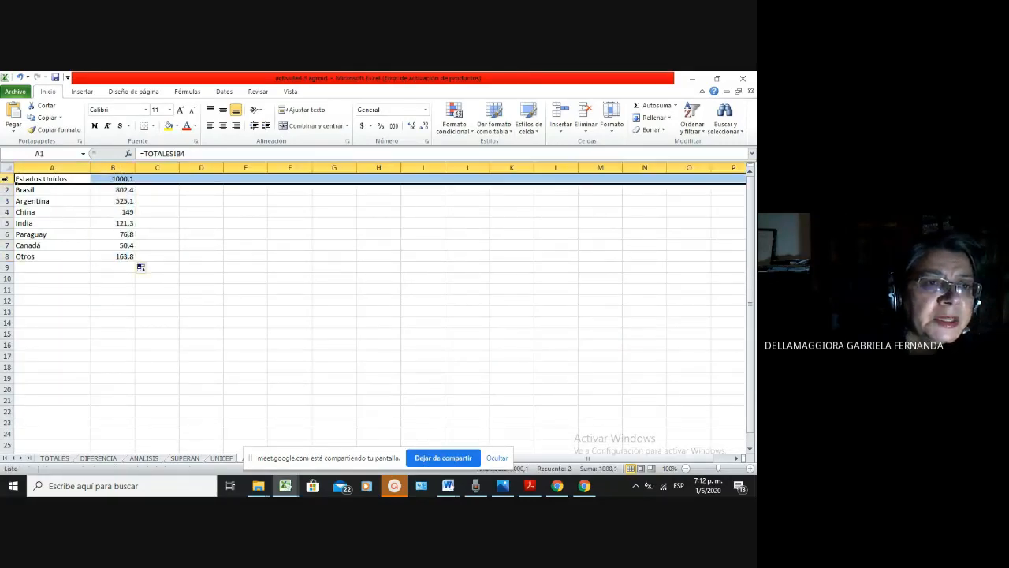
right_click(3, 179)
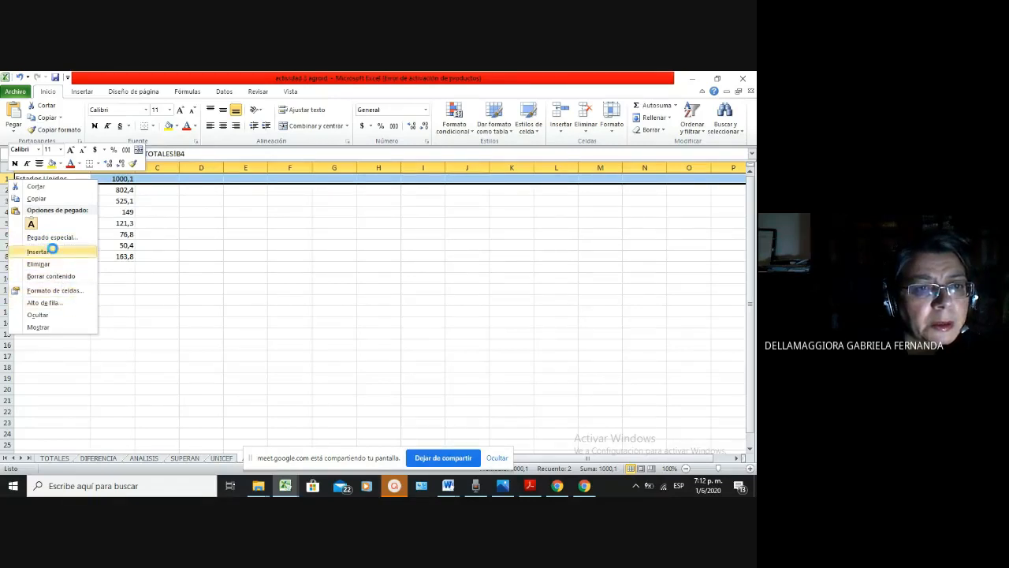
click(52, 253)
Enter the heading APLICAR TASA in C1 and widen column C to fit it
click(150, 179)
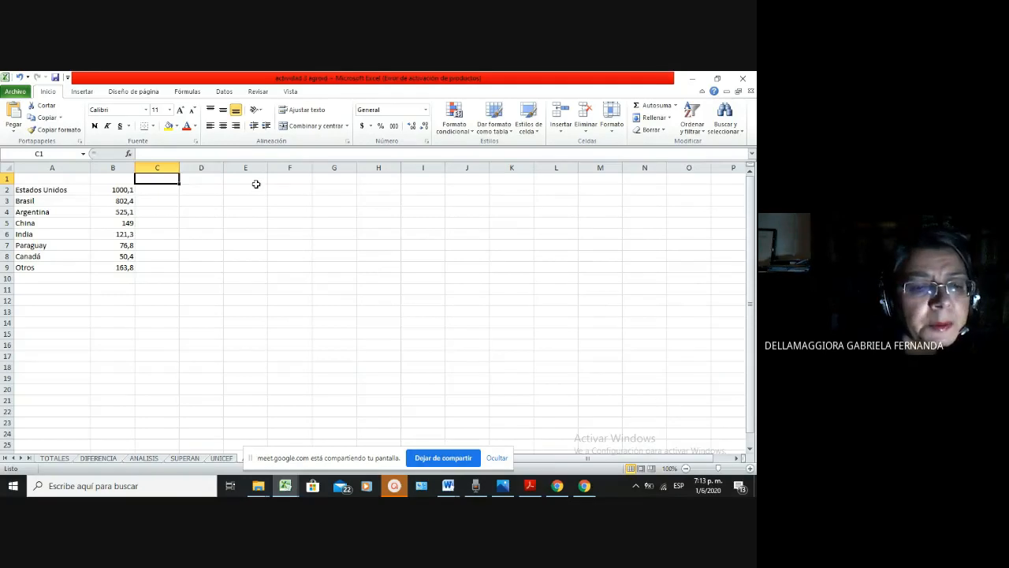
text(A)
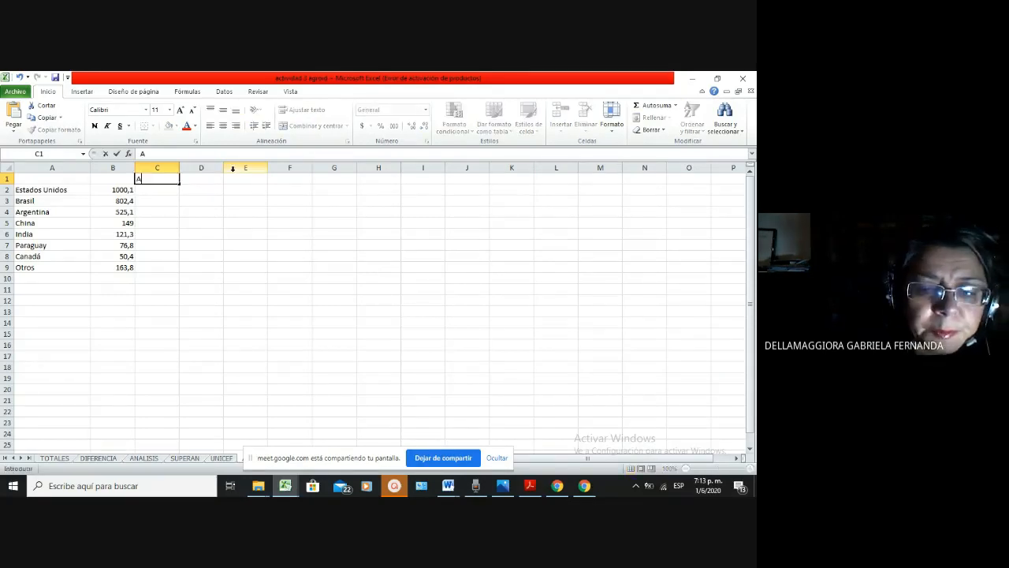
text(PLICAR)
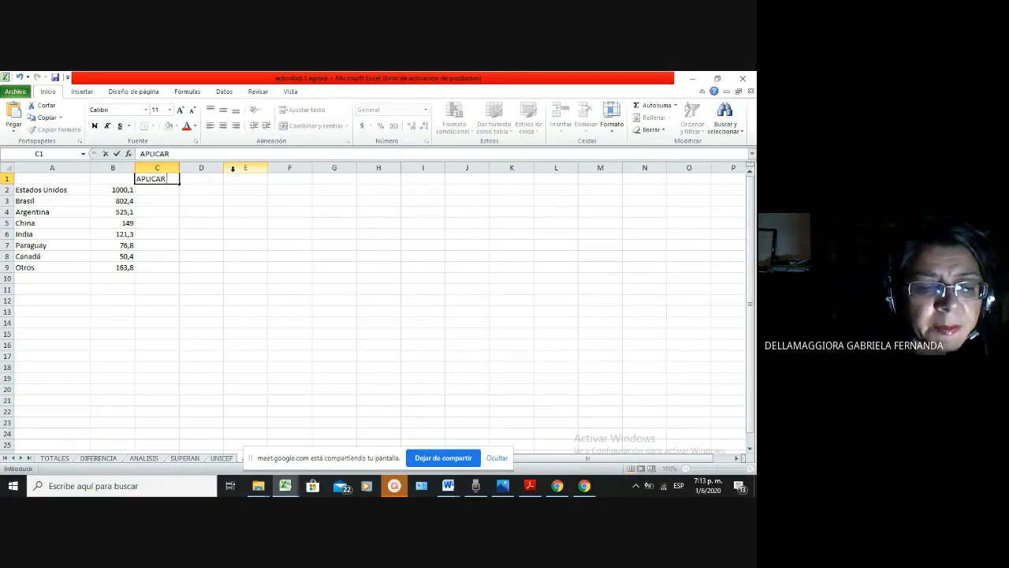
text( TASA)
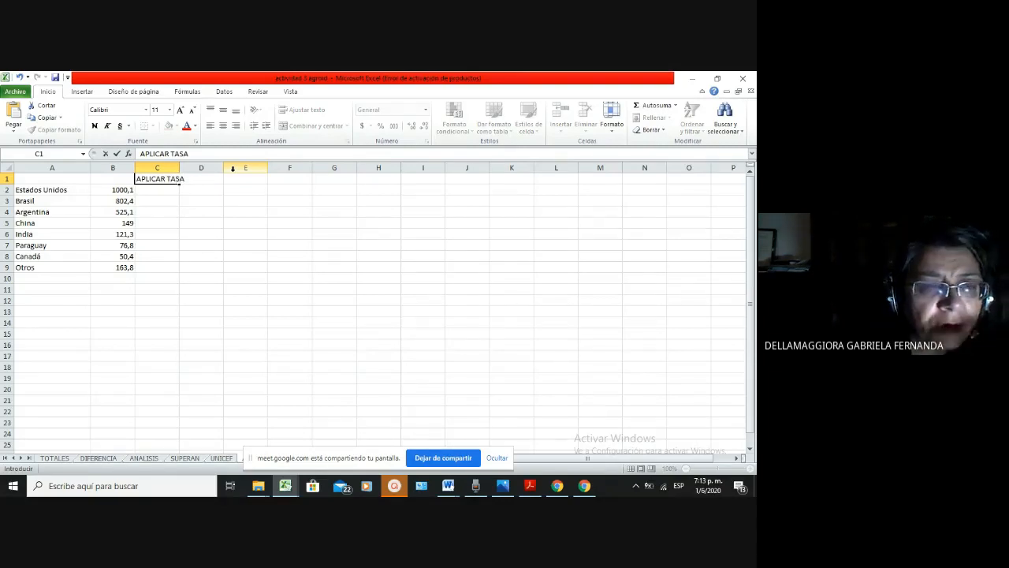
click(210, 222)
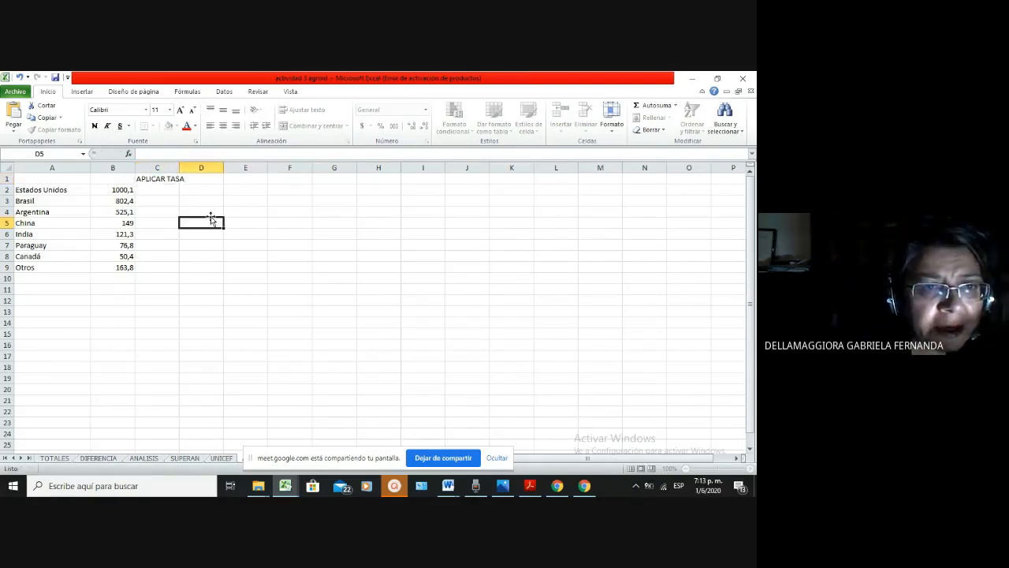
drag(180, 167, 204, 167)
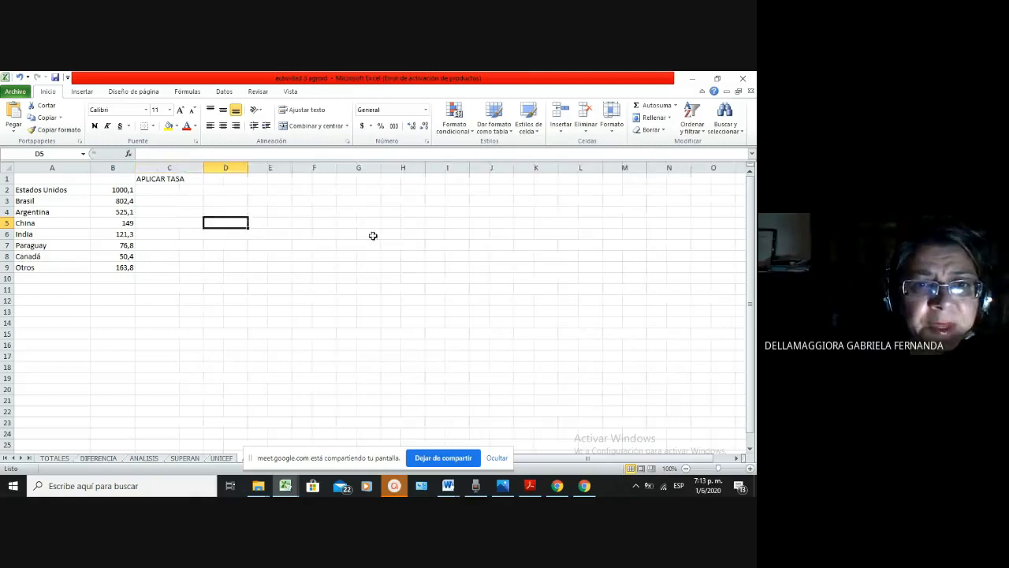
Enter the labels TASA 1, TASA 2 and TASA 3 in cells E3 to E5
click(350, 190)
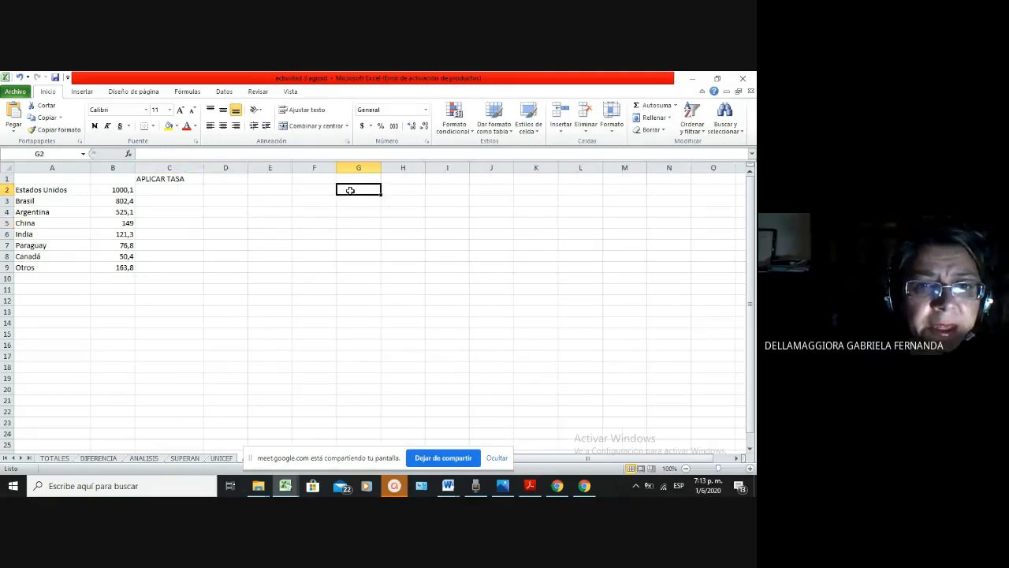
click(273, 207)
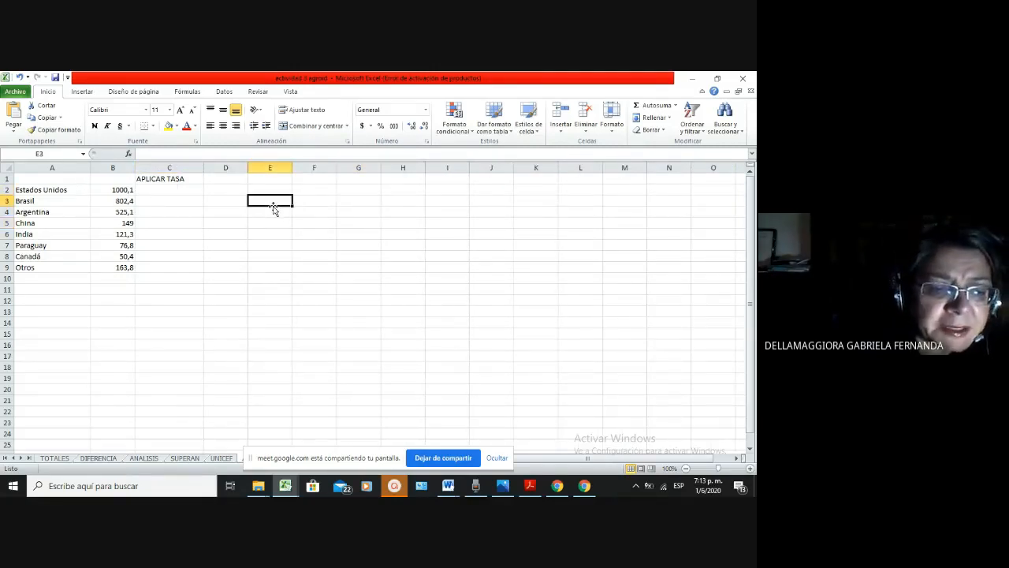
text(TASA 1)
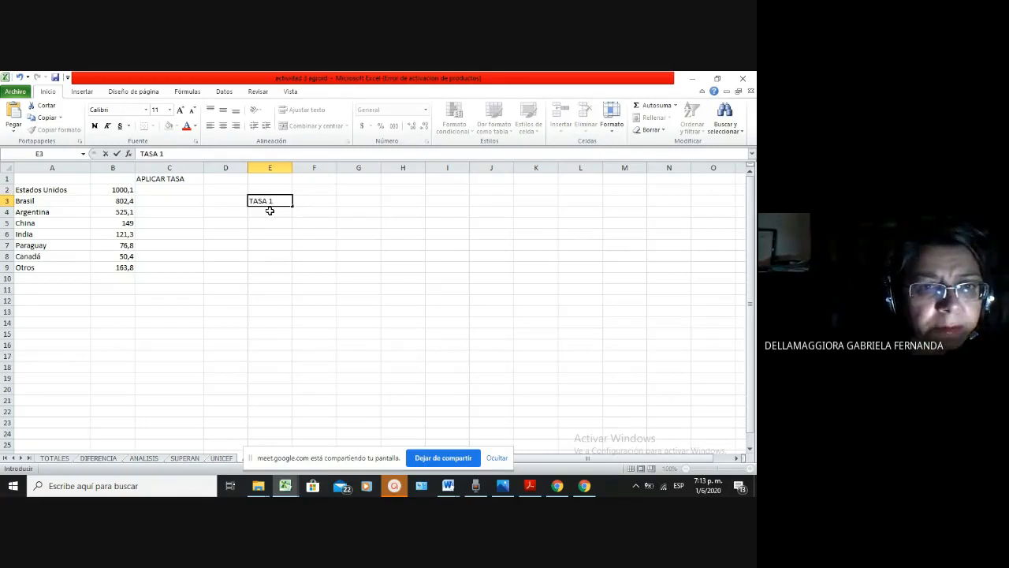
key(Return)
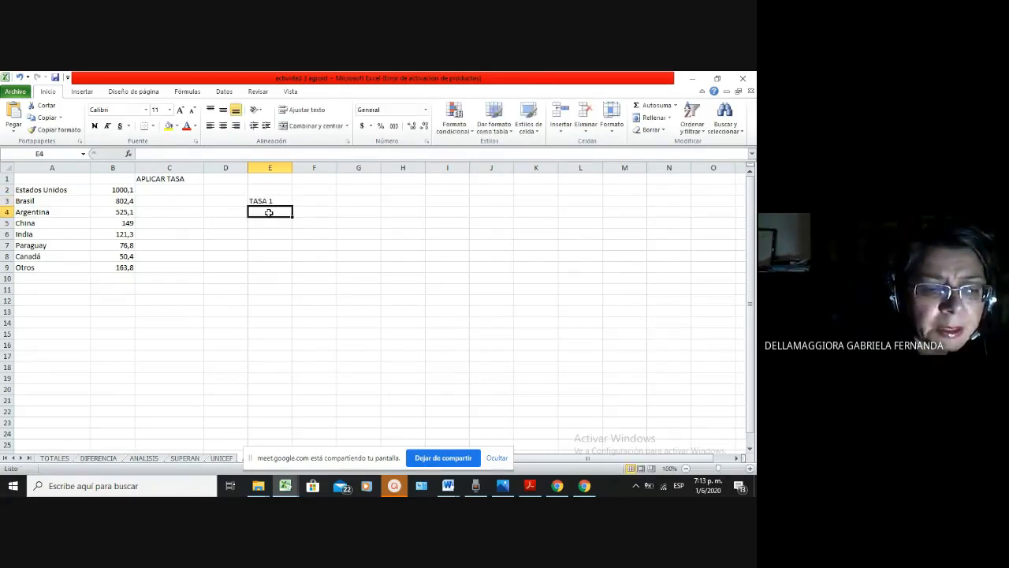
text(TASA2)
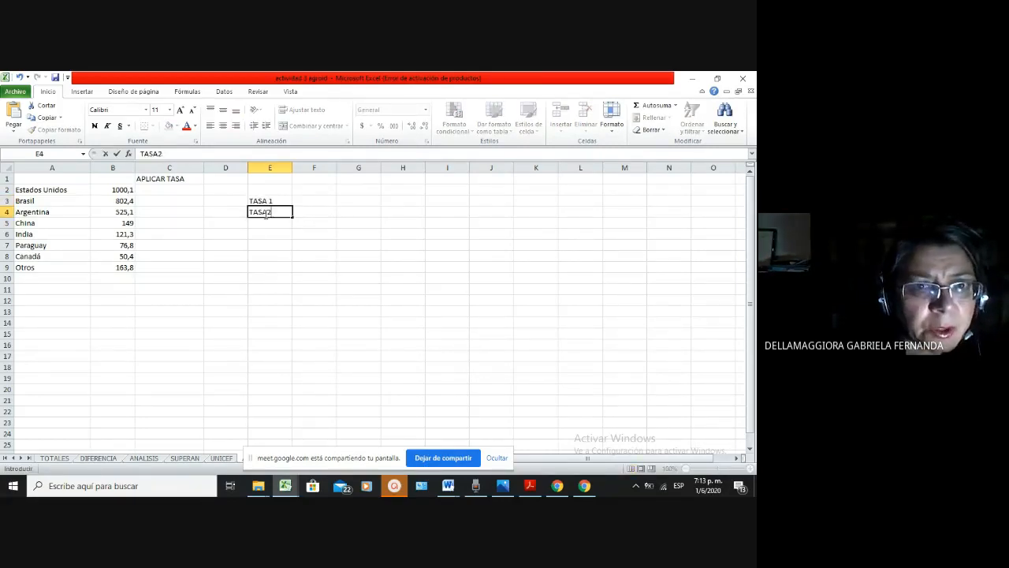
key(F2)
key(Left)
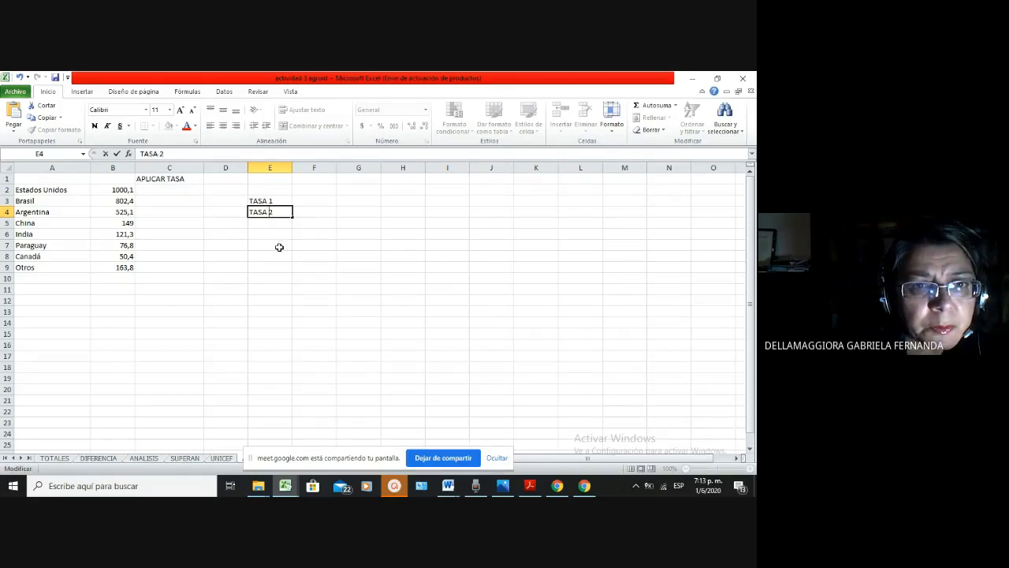
key(Return)
text(TA)
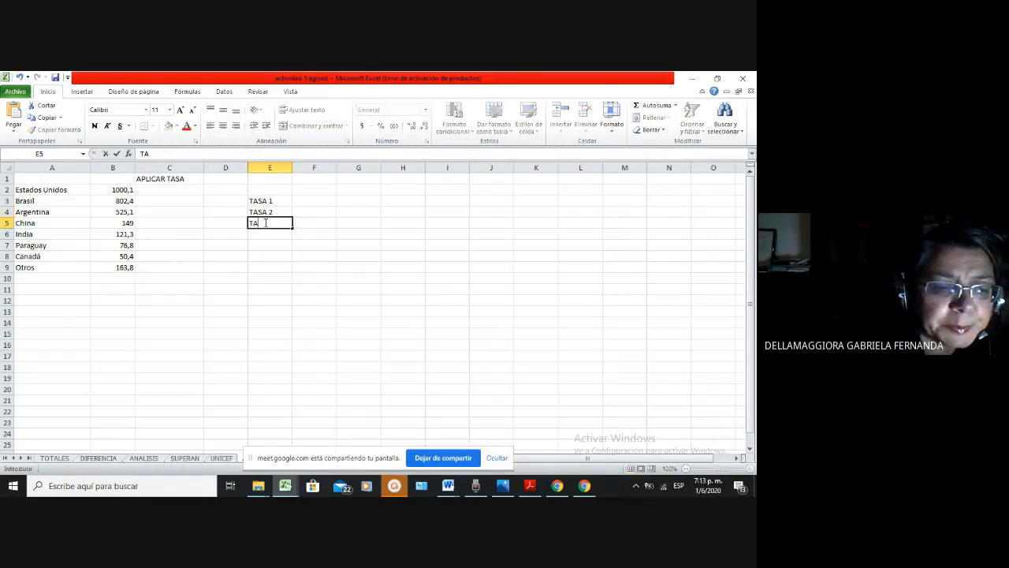
text(SA)
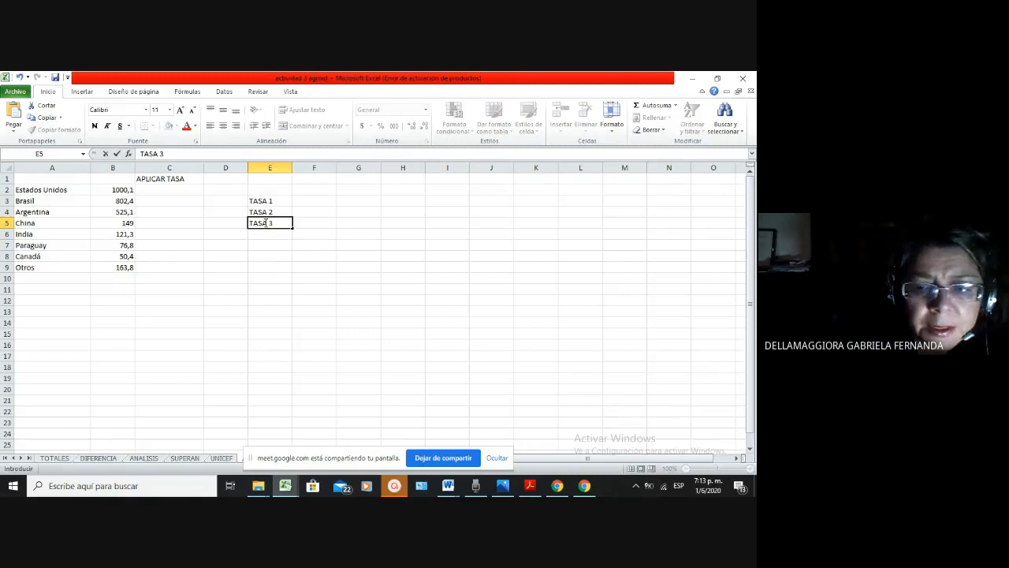
text( 3)
key(Tab)
Enter the rates 10%, 20% and 30% in F3:F5 beside the TASA 1 to TASA 3 labels
key(Up)
key(Up)
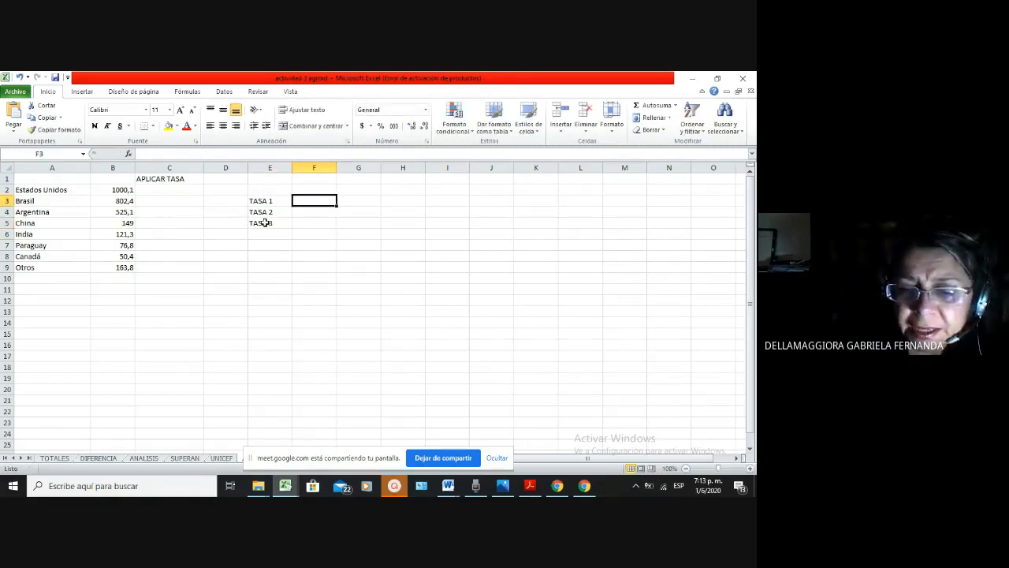
text(10)
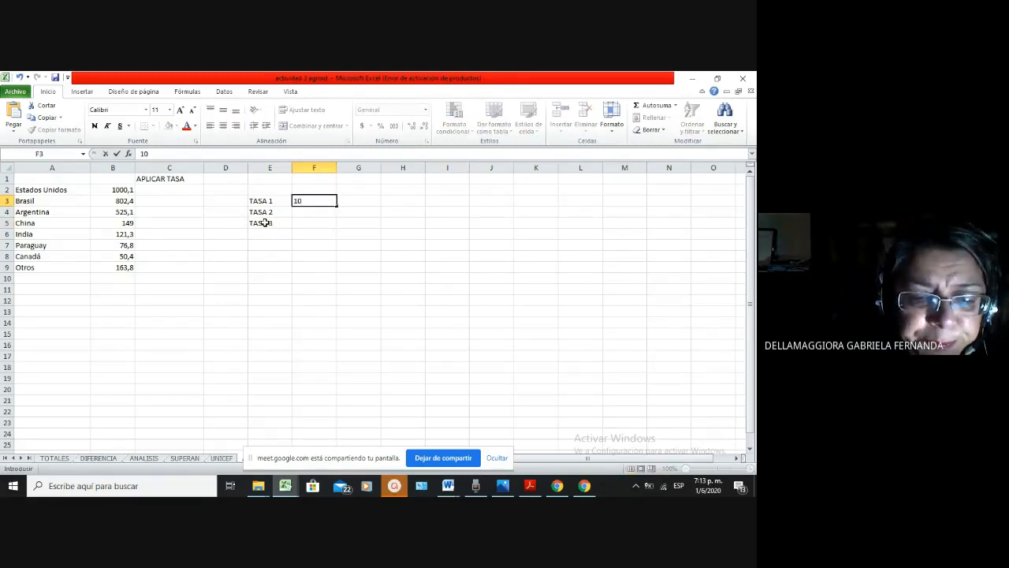
text(%)
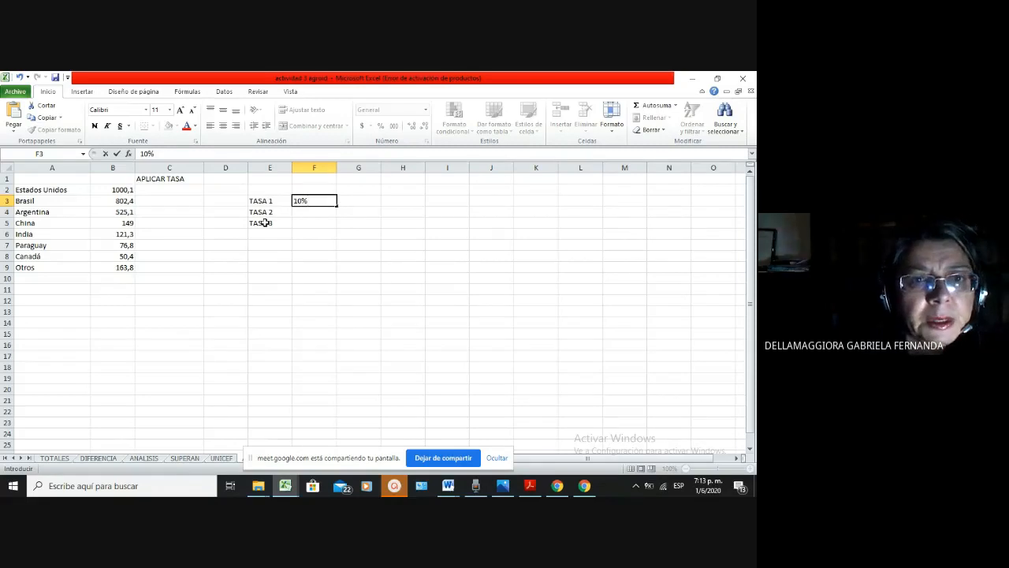
click(295, 213)
text(20)
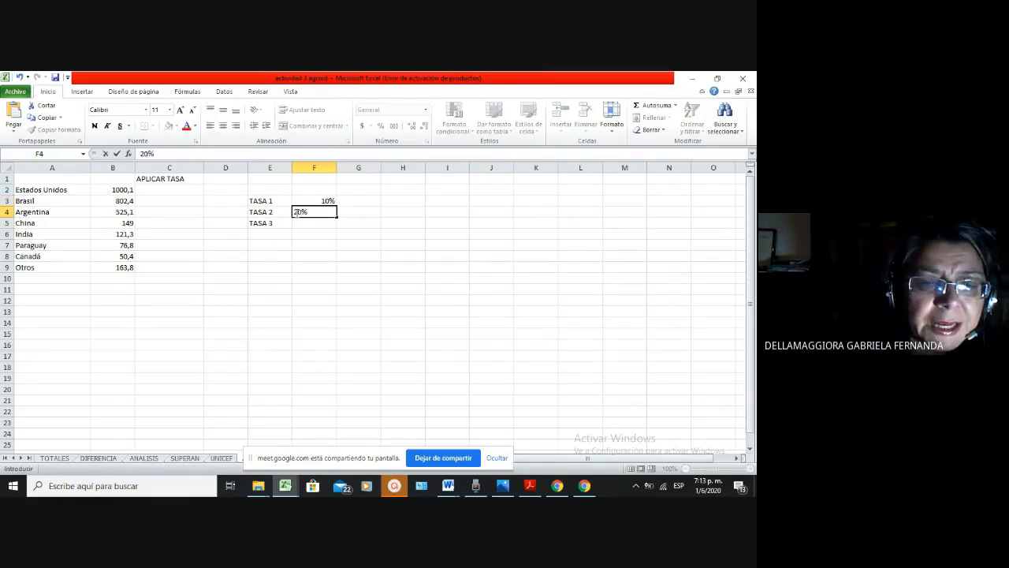
click(315, 221)
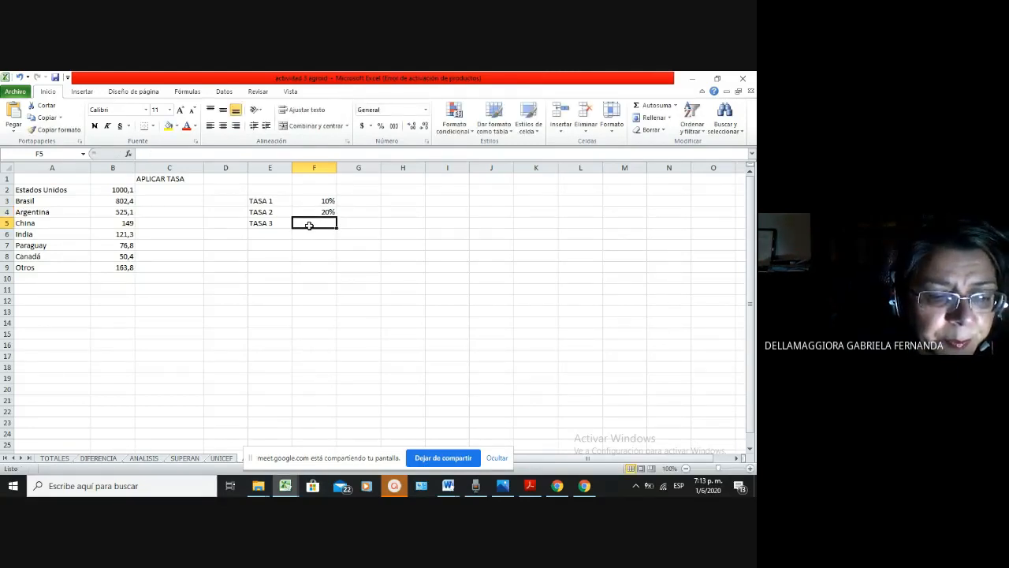
text(30%)
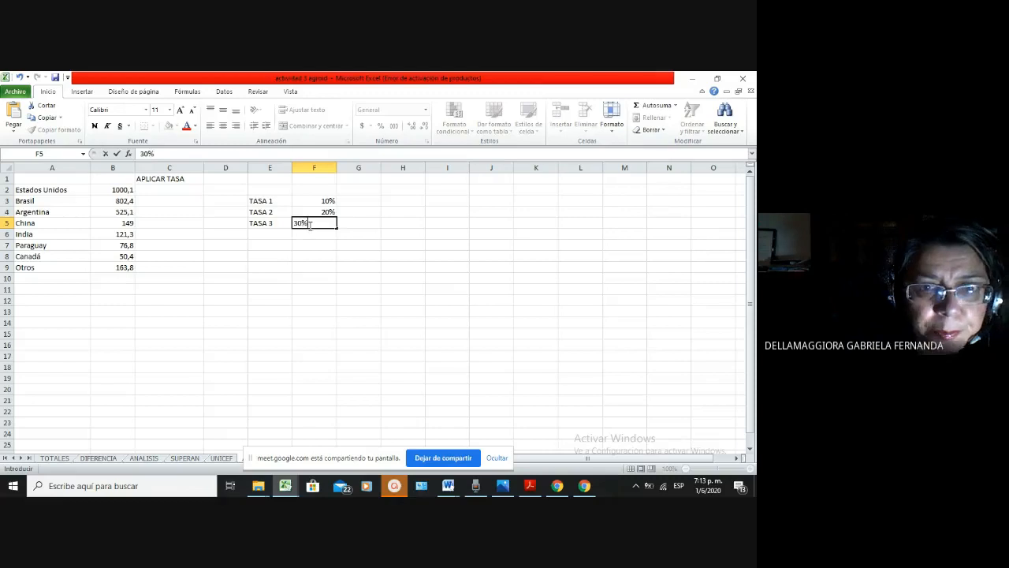
key(Return)
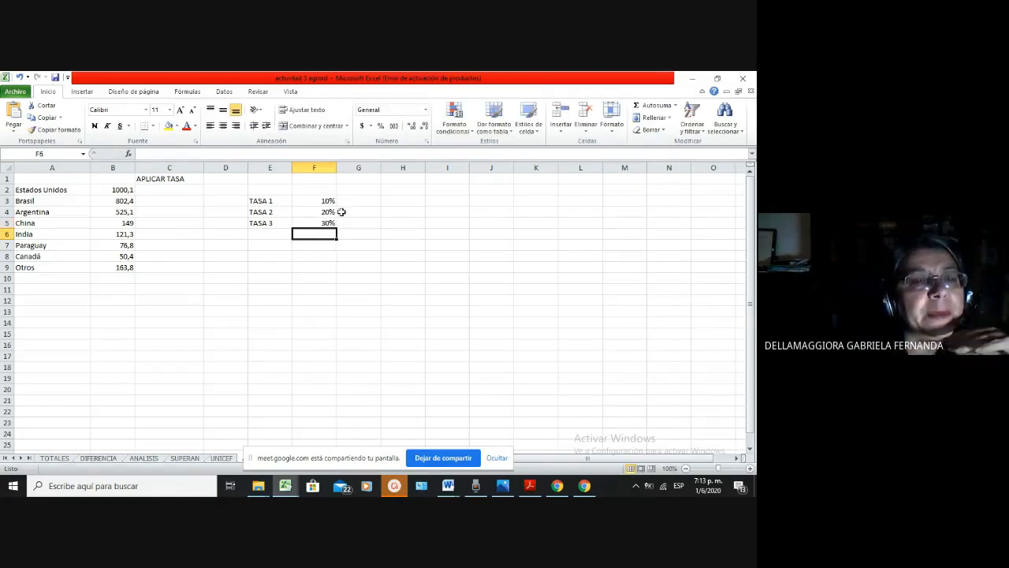
click(158, 190)
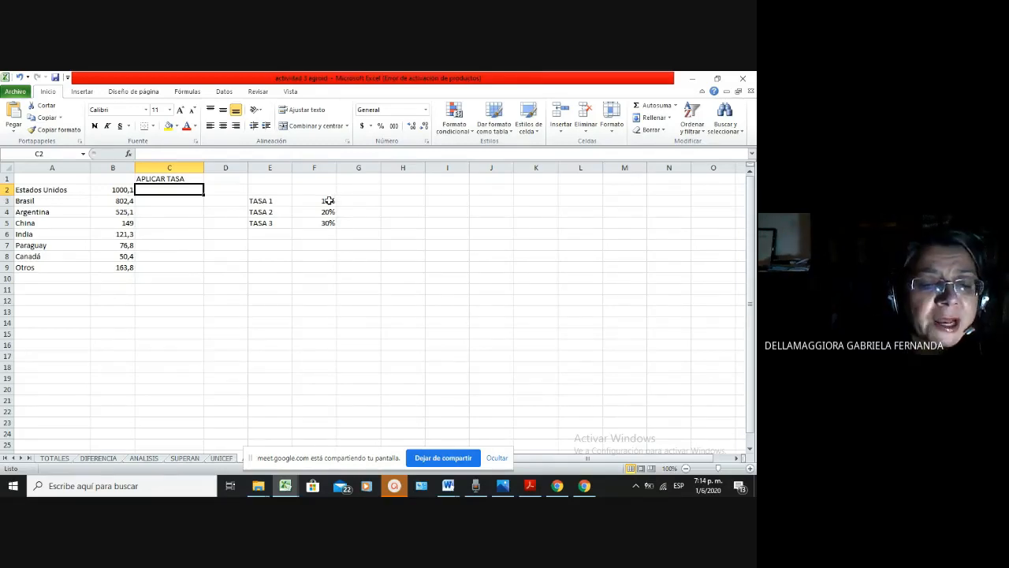
text(=SI)
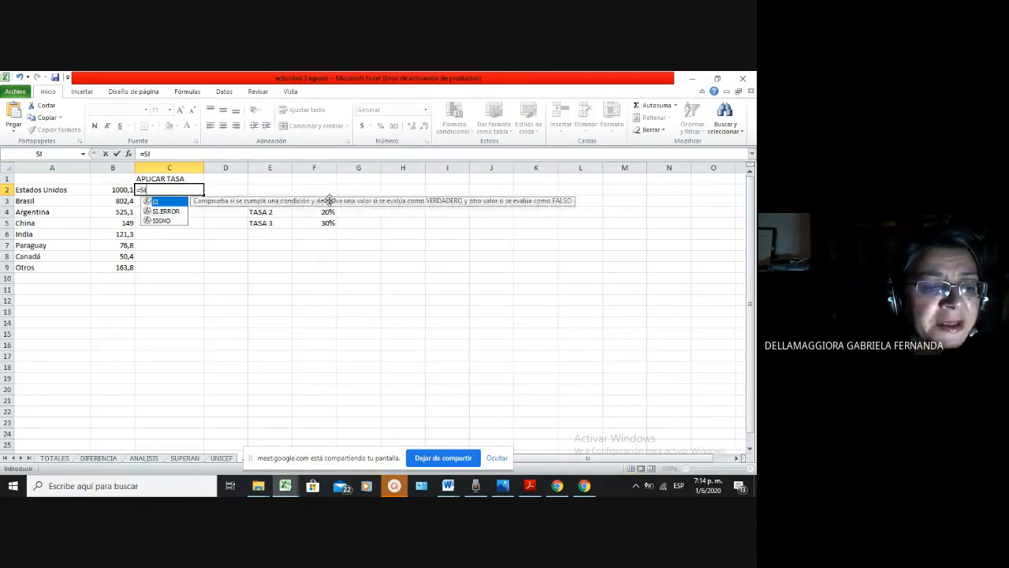
text(/)
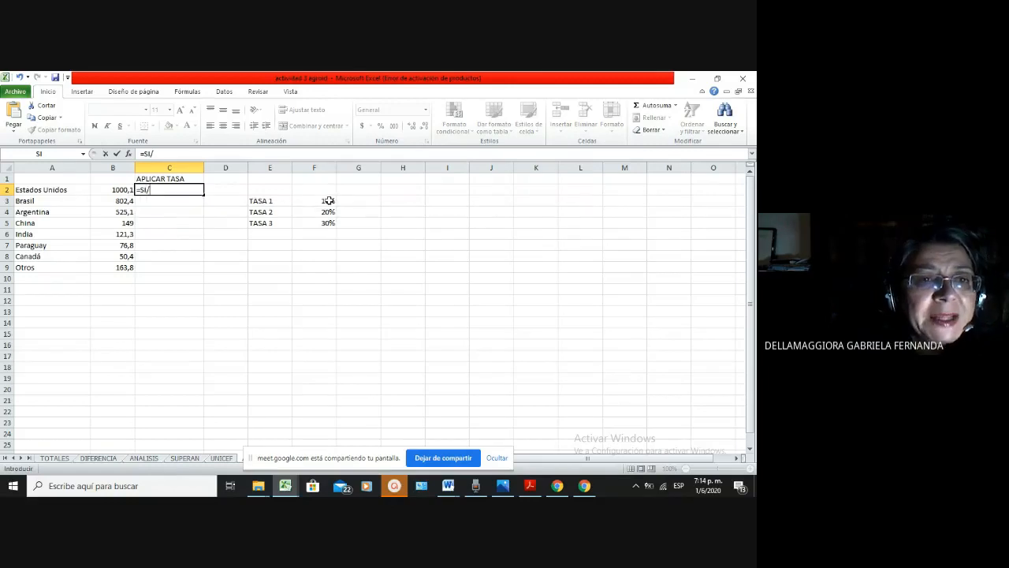
key(BackSpace)
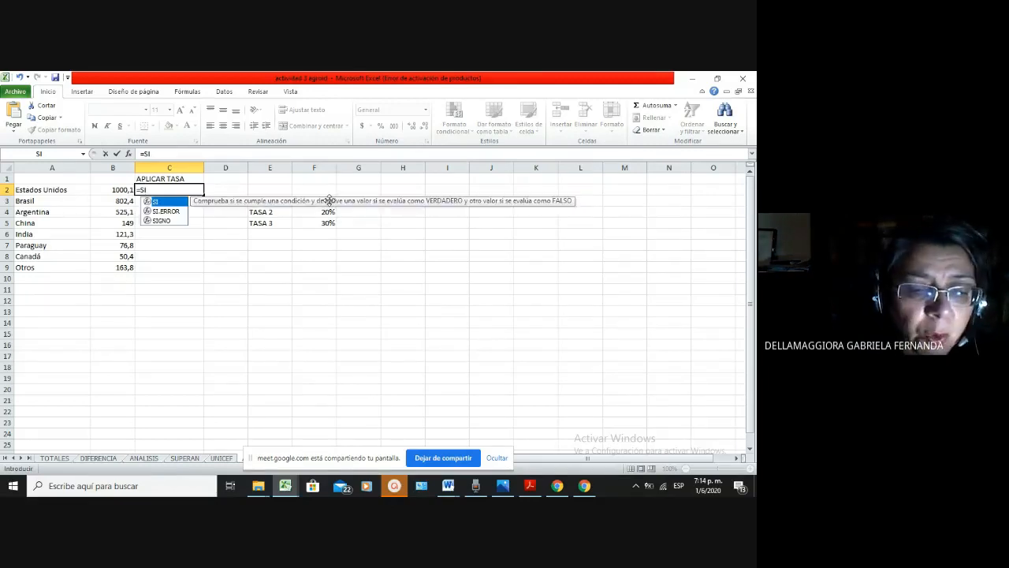
text(()
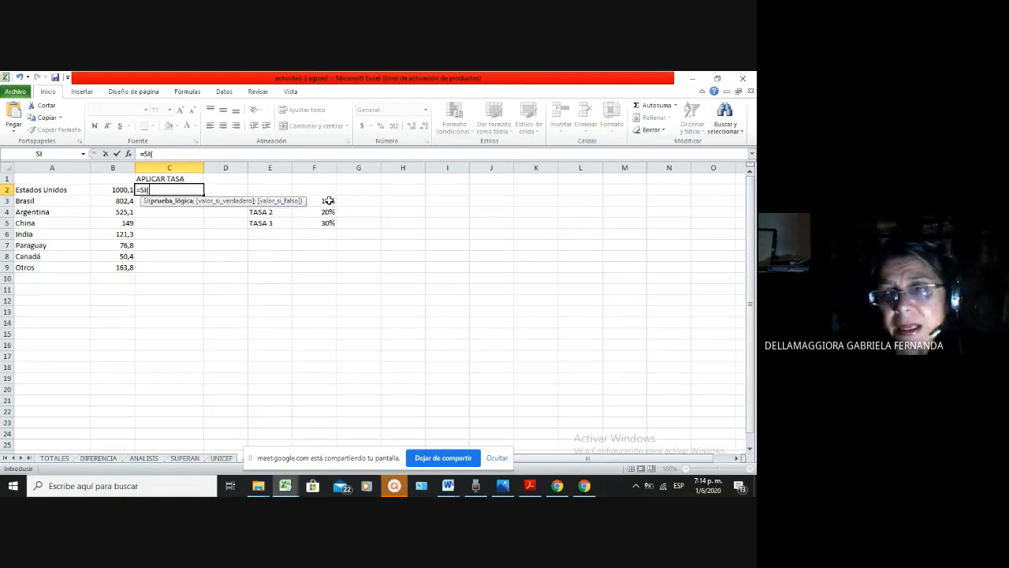
key(Escape)
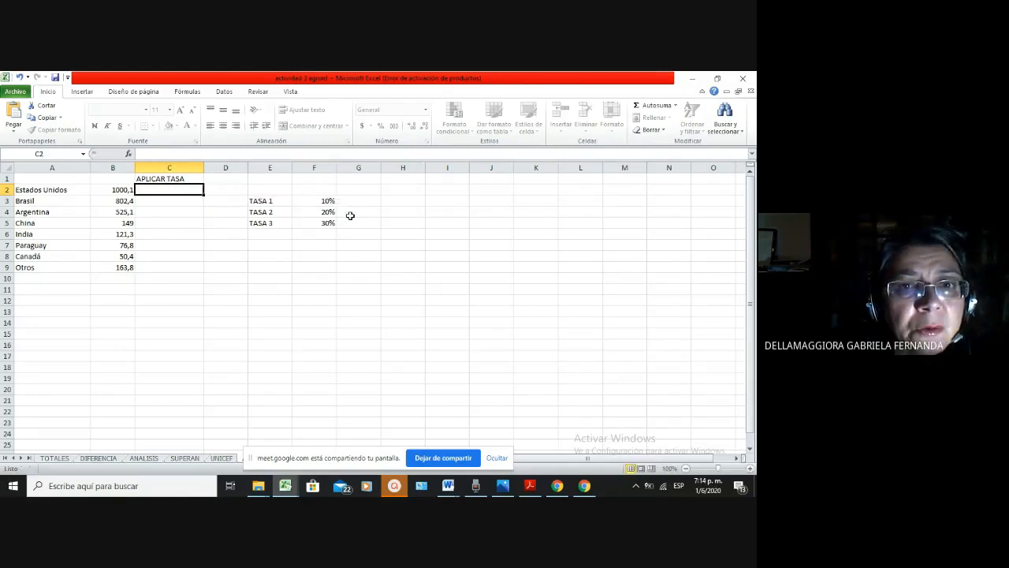
Enter the production ranges <200, 200 Y 500 and >500 in G3:G5, beside the three rates
click(360, 201)
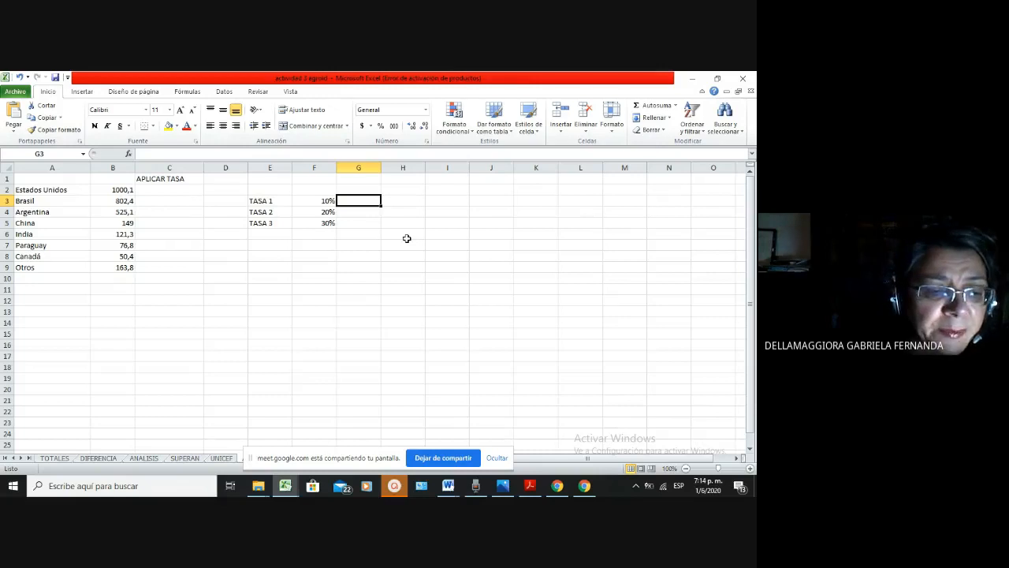
text(<)
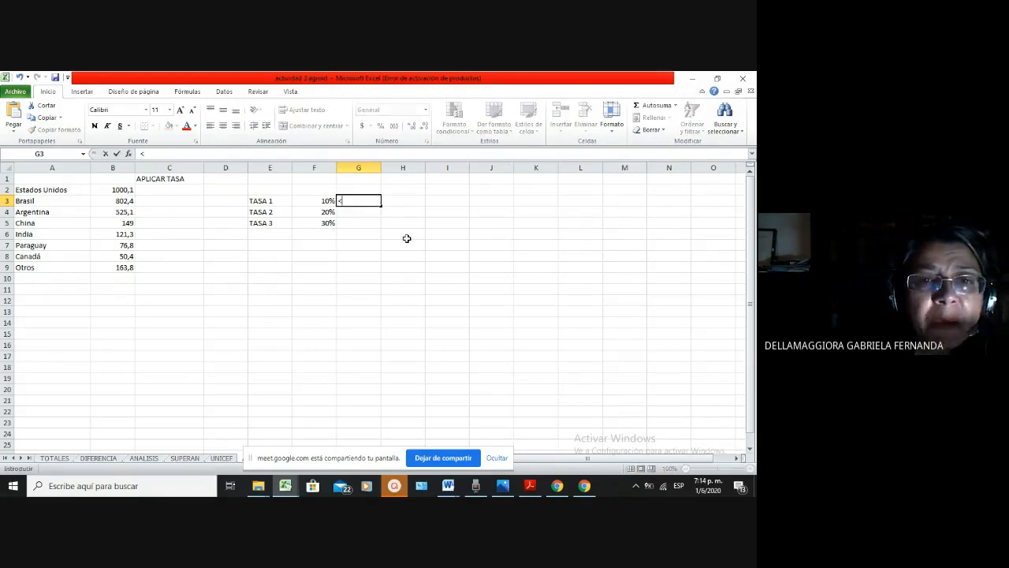
text(200)
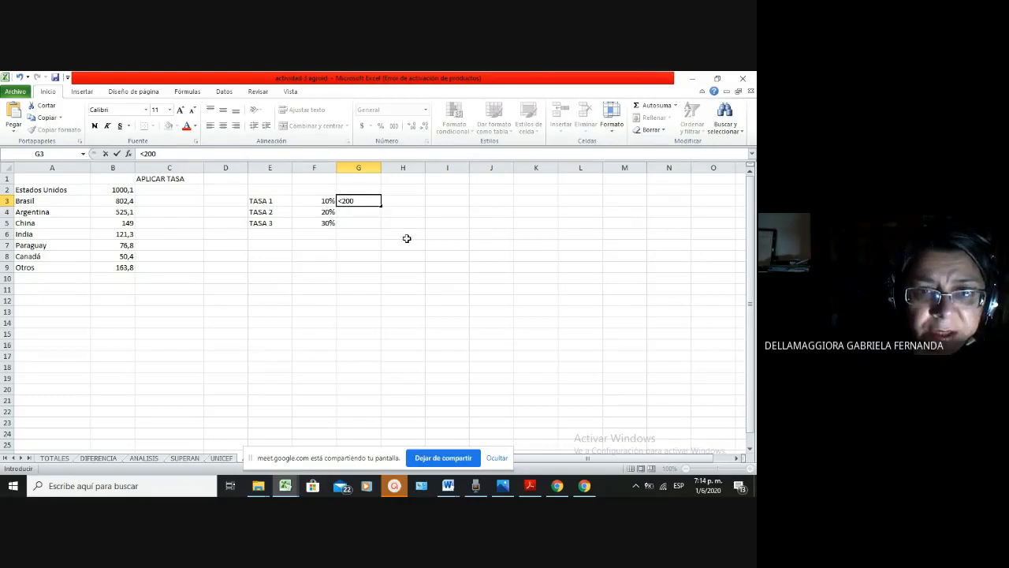
key(Return)
text(200)
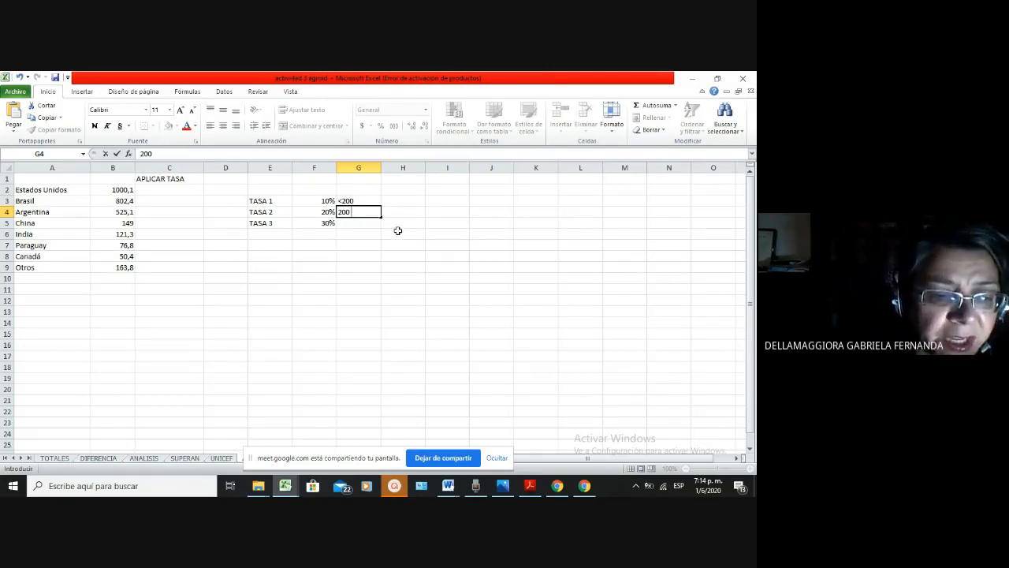
text(Y 5)
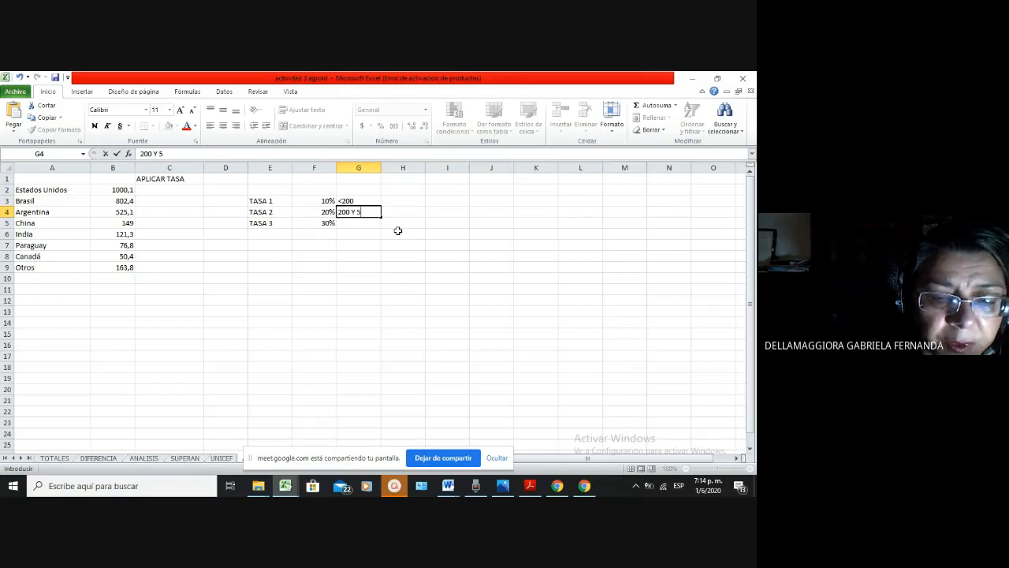
text(00)
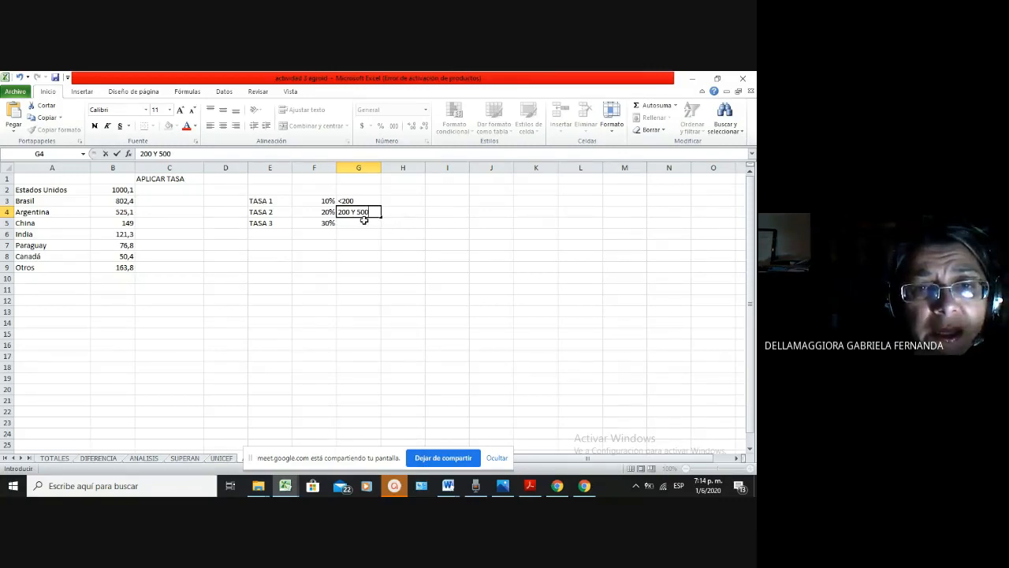
click(361, 223)
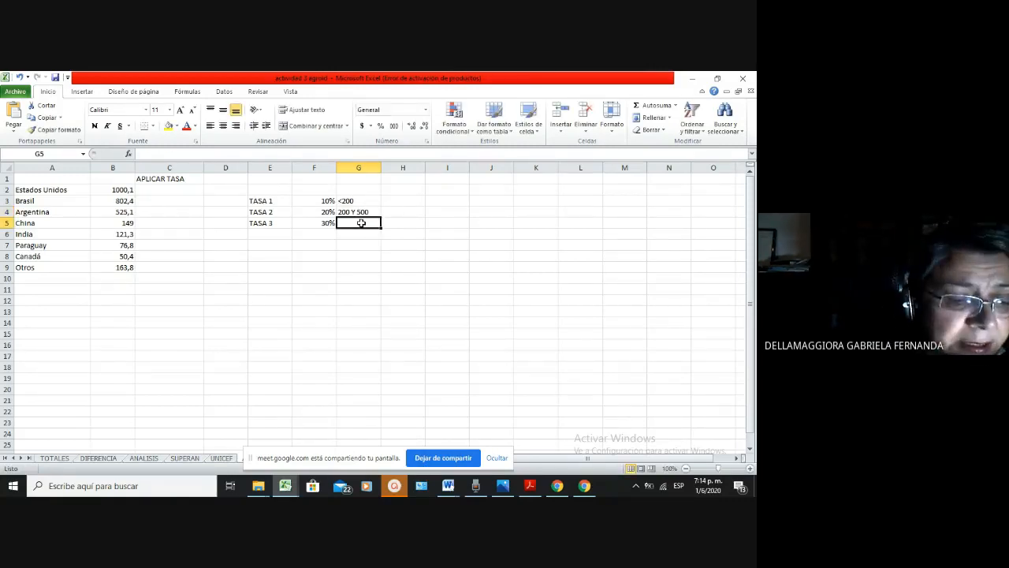
text(>2)
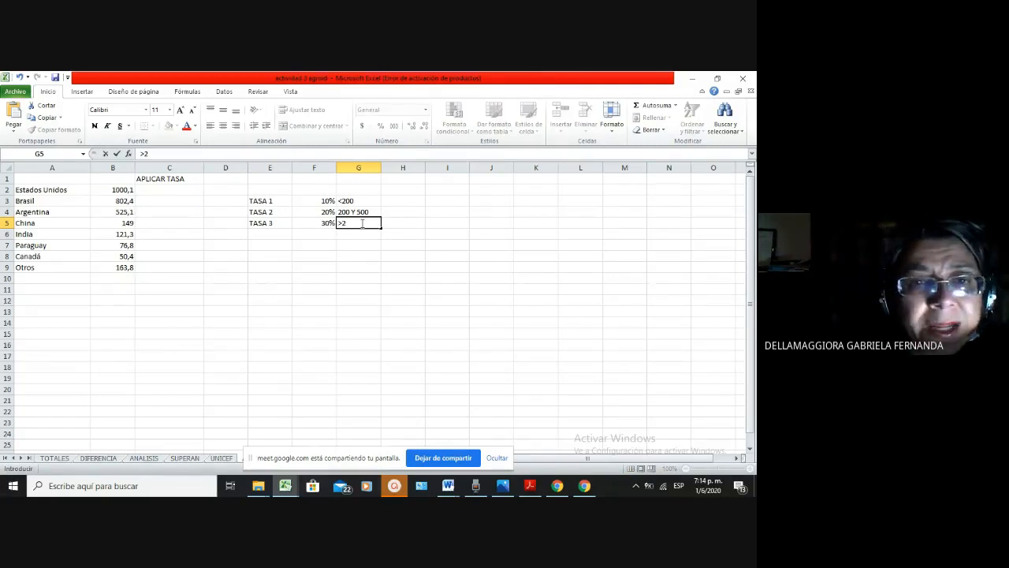
text(00)
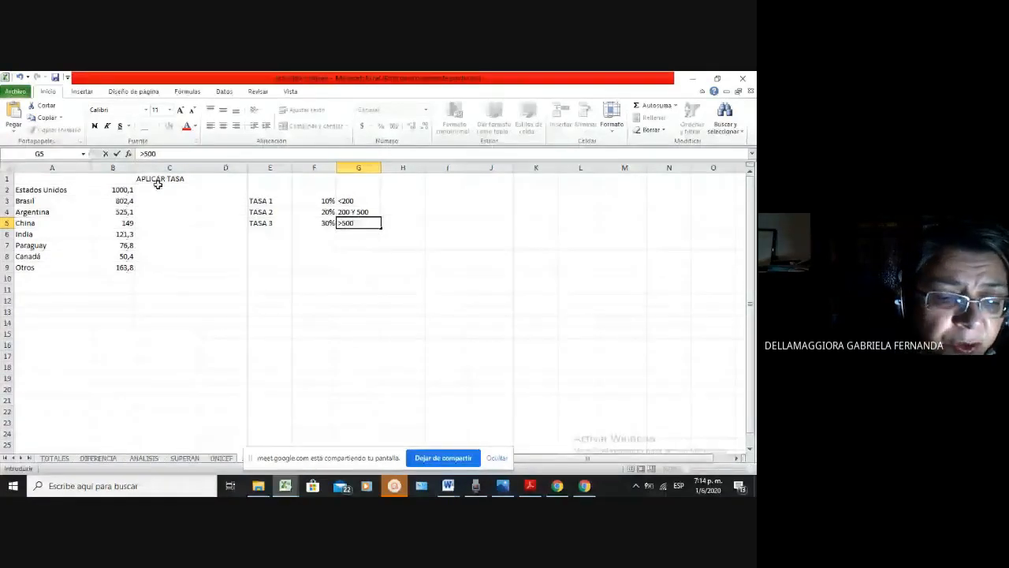
Enter the heading TOTAL in B1 above the country totals
click(101, 182)
text(TOTAL)
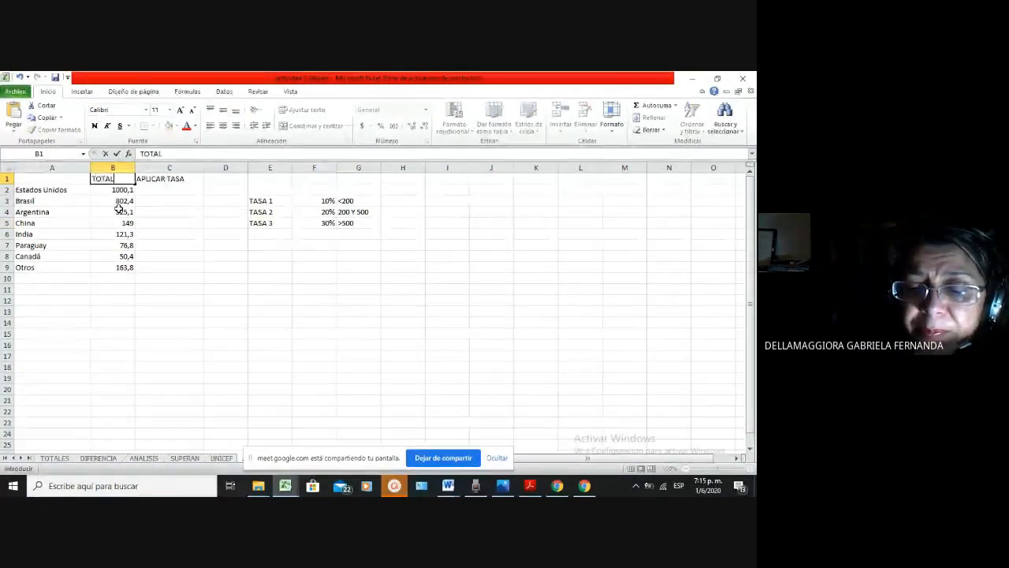
click(118, 204)
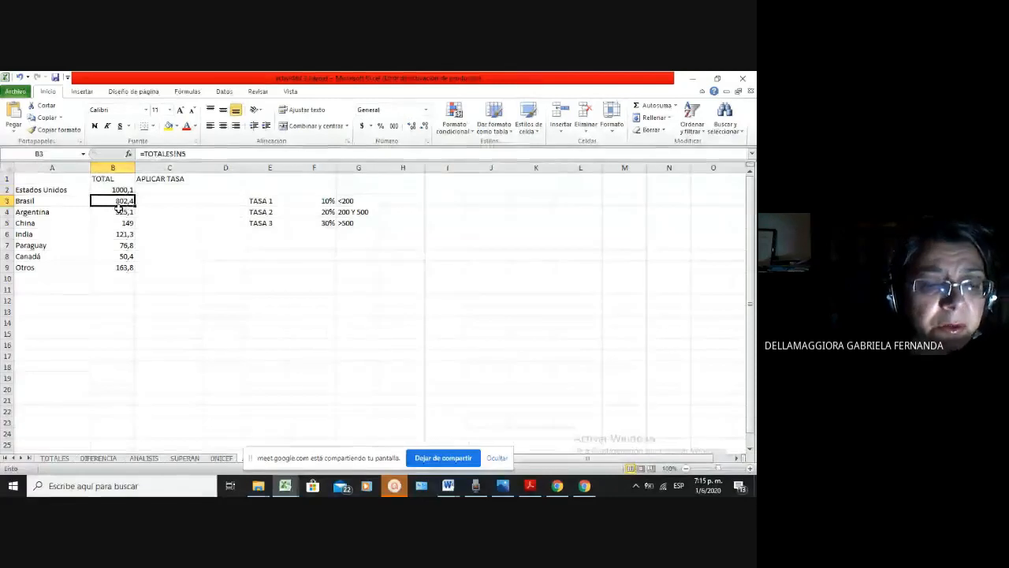
Begin an SI formula in C2 for Estados Unidos with the logical test B2<200
key(Up)
key(Right)
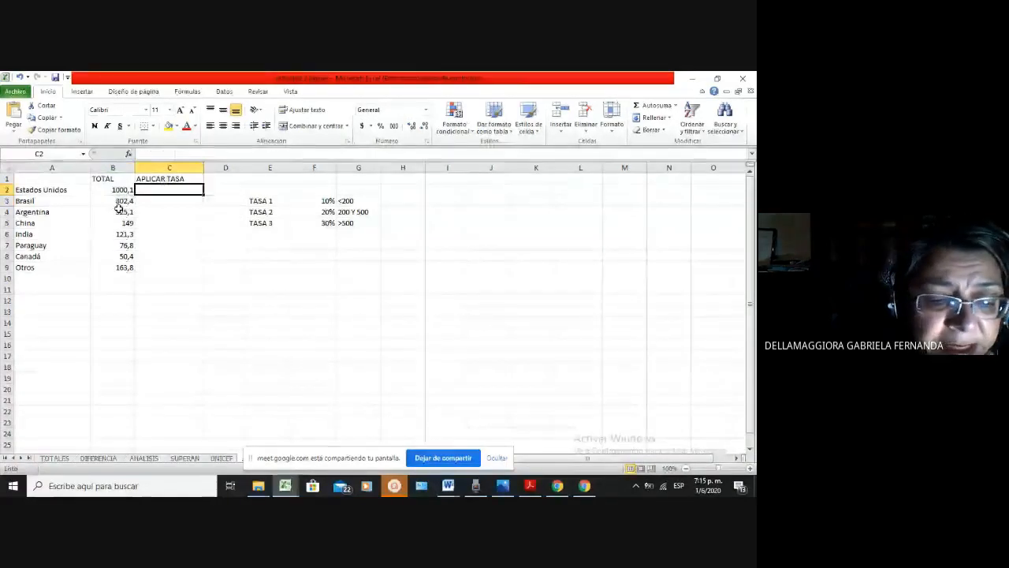
text(=)
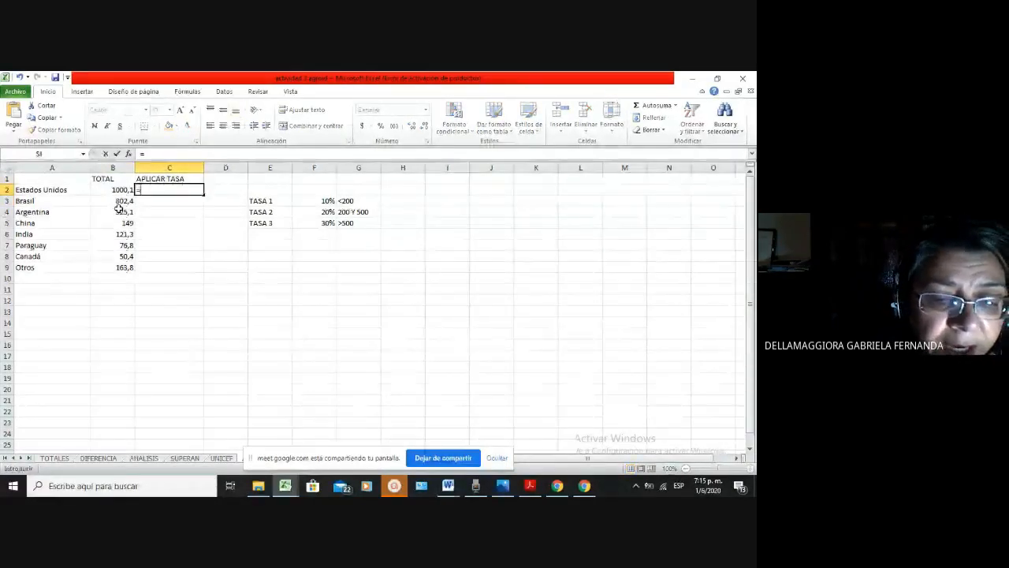
text(SI()
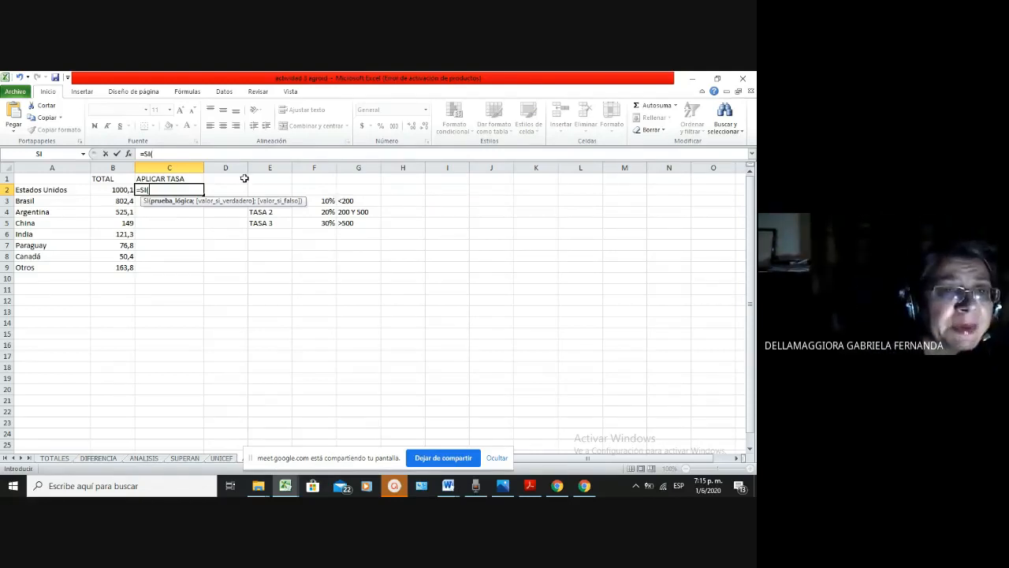
click(116, 191)
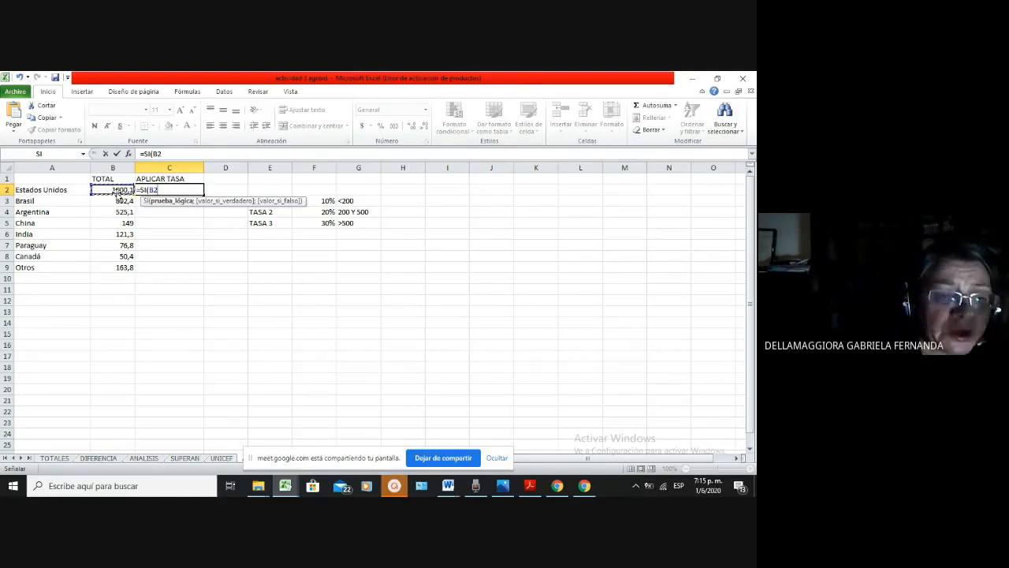
text(<)
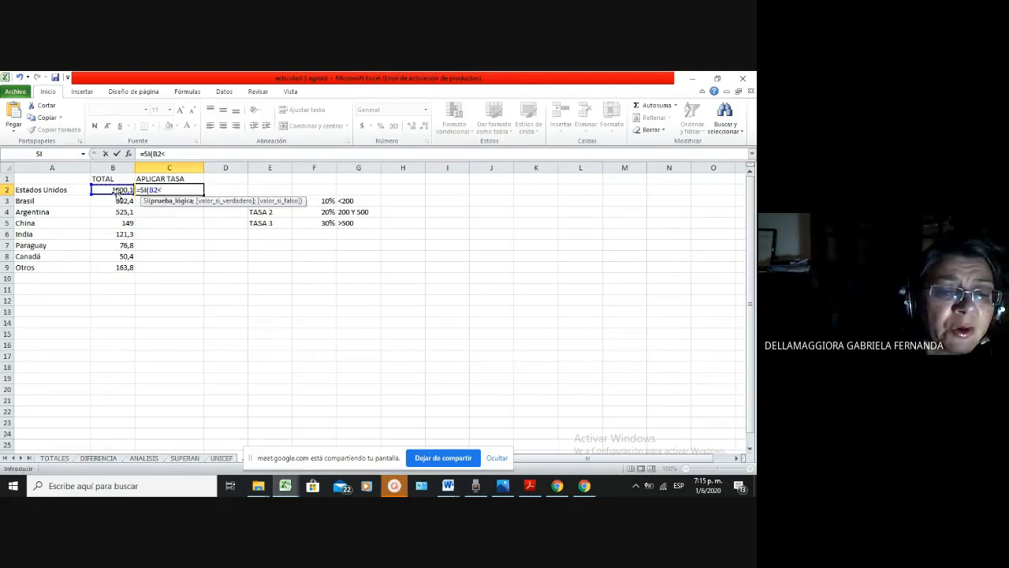
text(299)
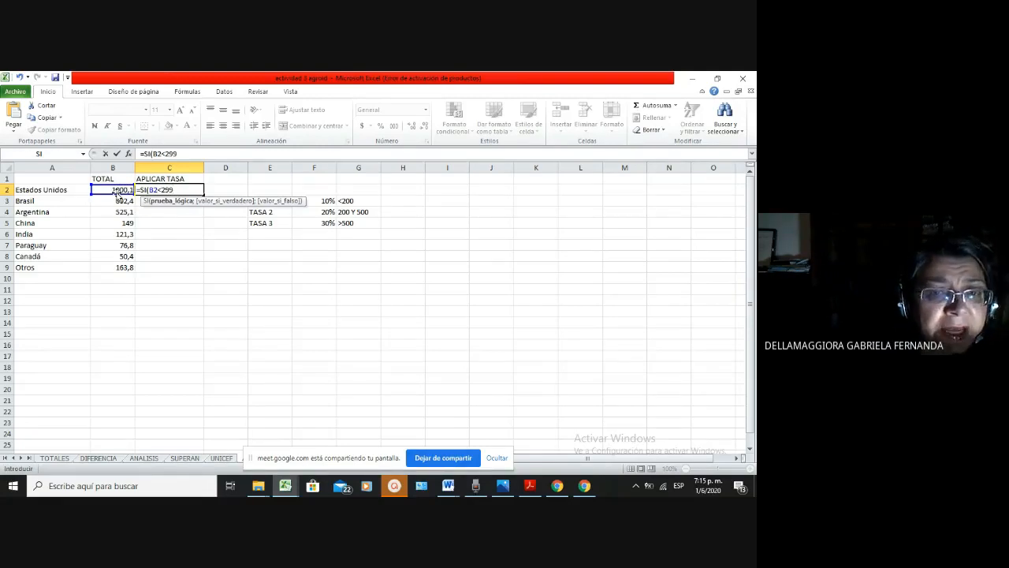
key(BackSpace)
key(BackSpace)
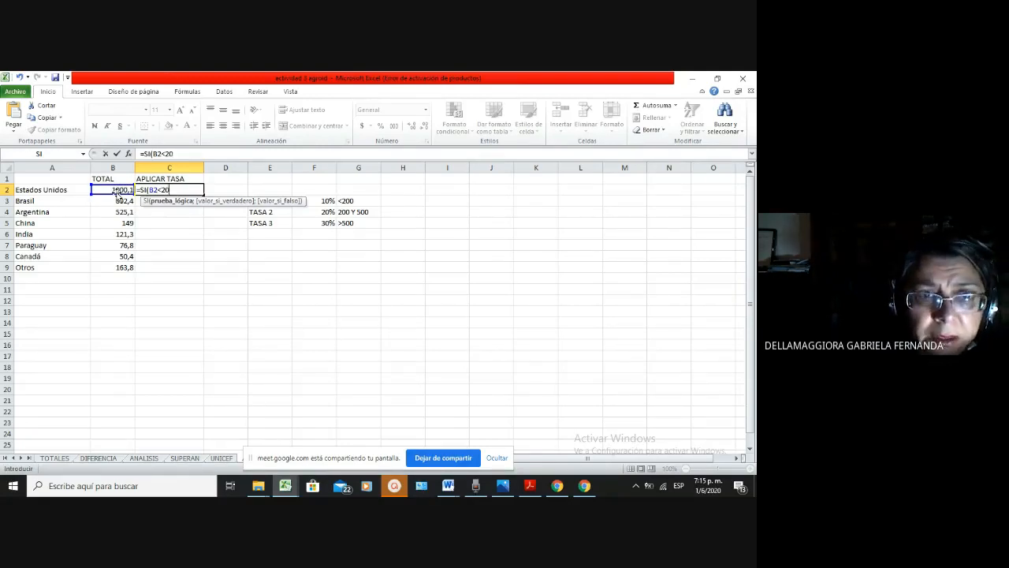
text(00)
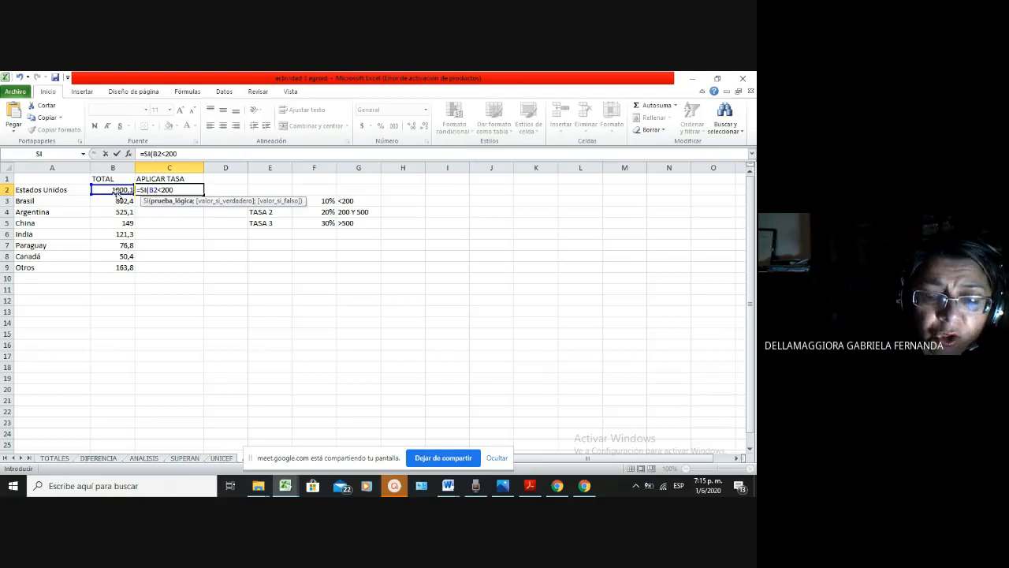
Add B2*$F$3 as the formula's value if true, with an absolute reference to the TASA 1 rate
text(;)
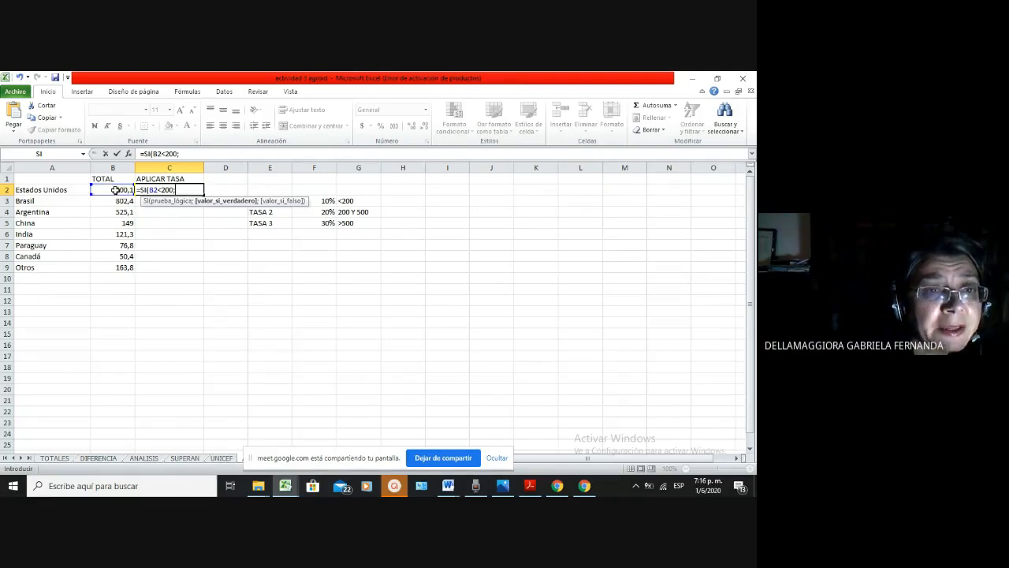
click(115, 190)
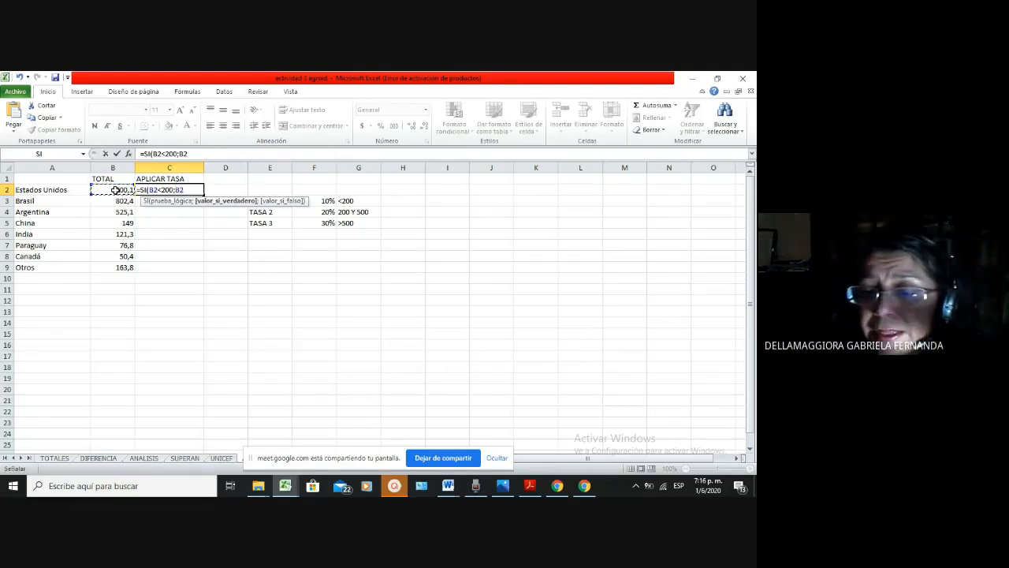
text(*)
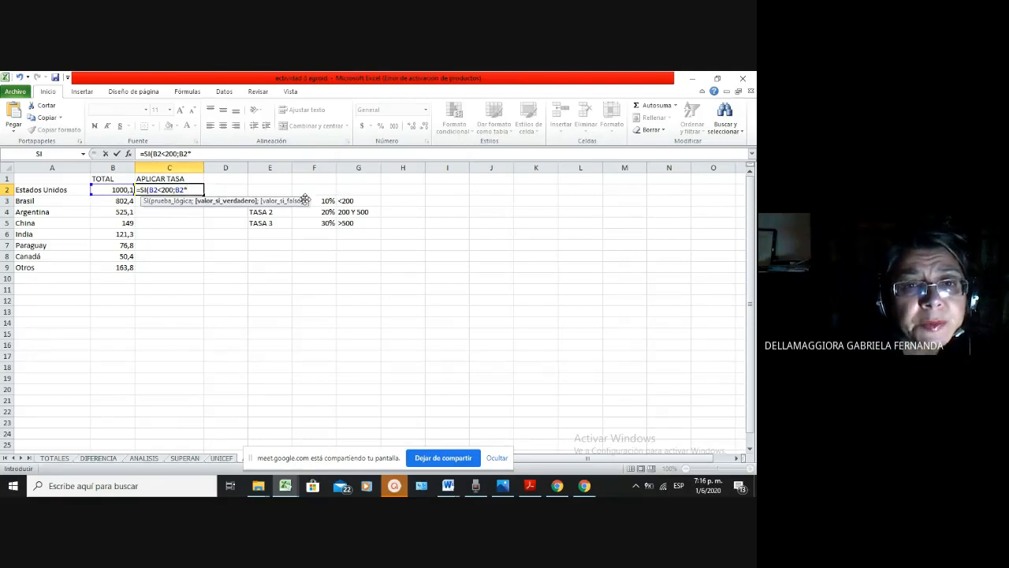
click(328, 200)
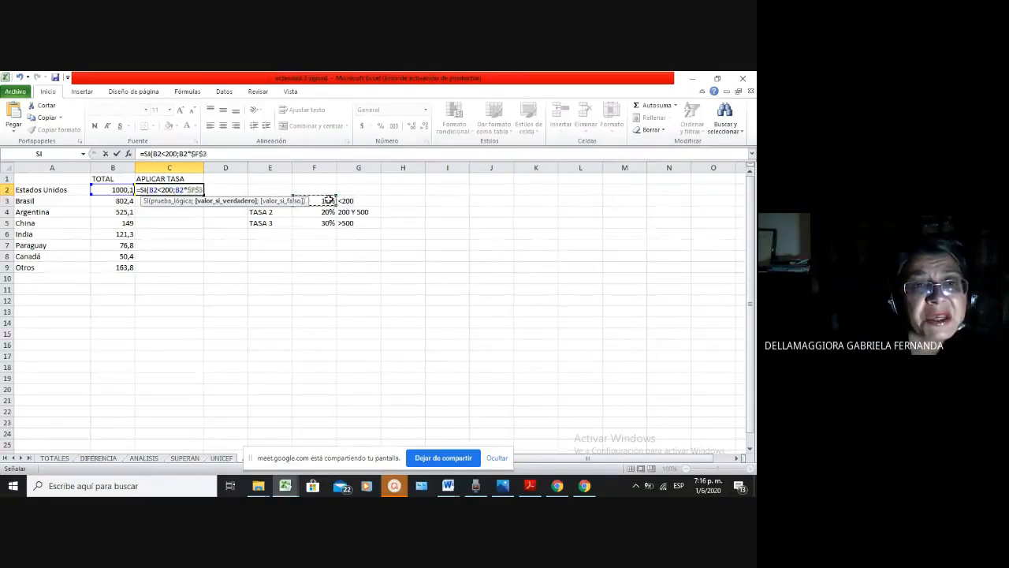
key(F4)
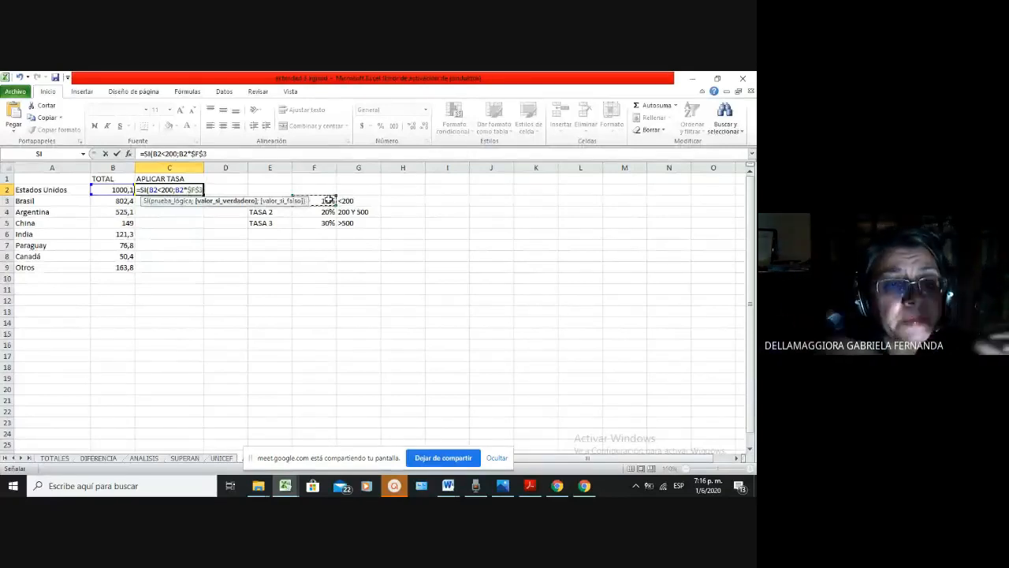
Nest a second SI function as the value if false, with the logical test B2<500
text(;)
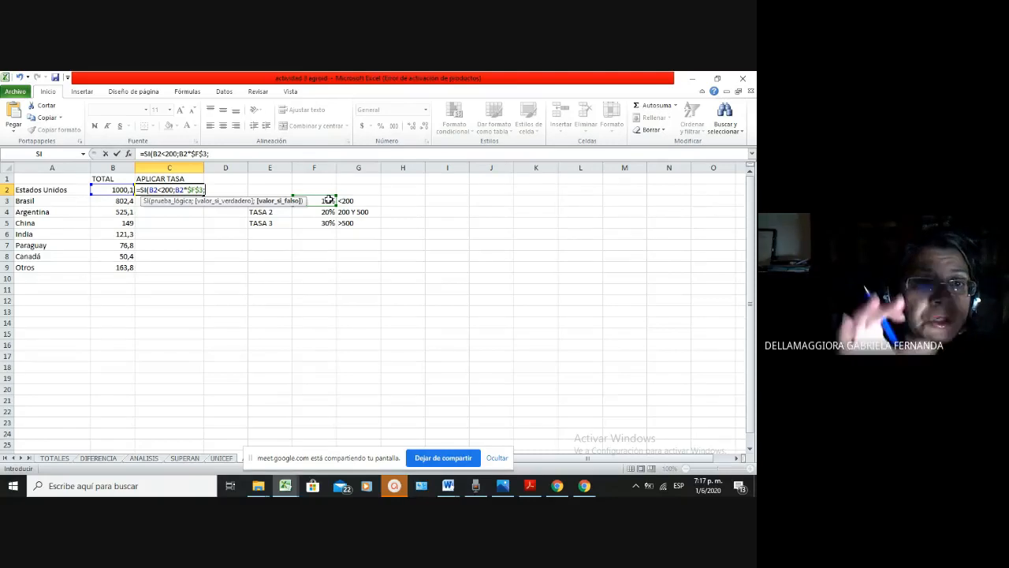
text(SI)
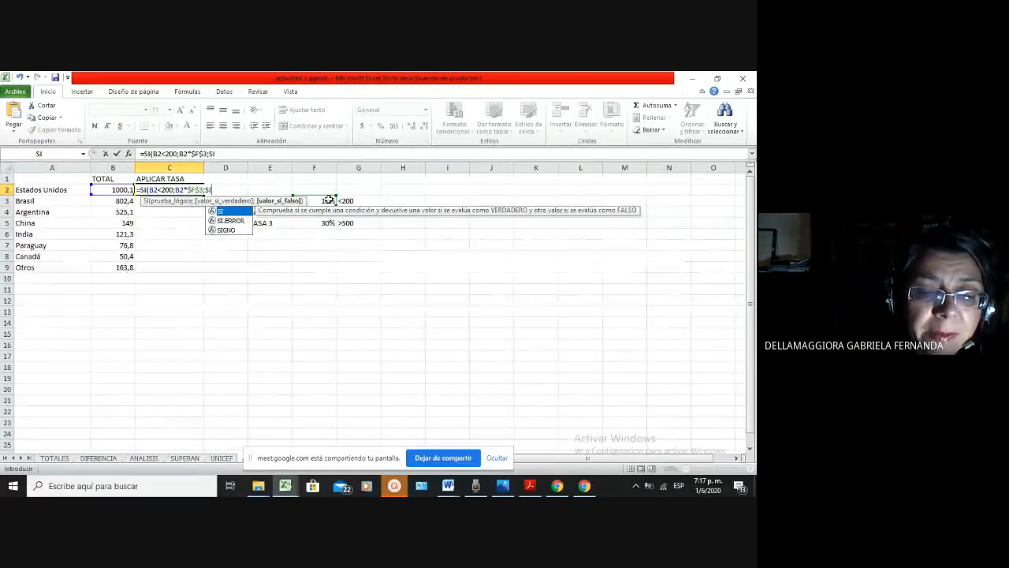
text(()
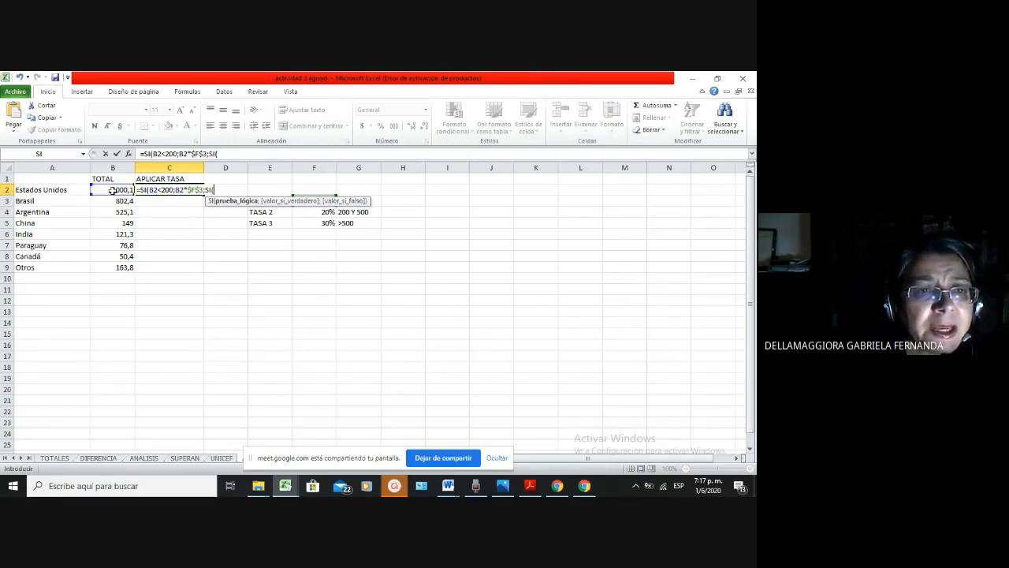
click(110, 189)
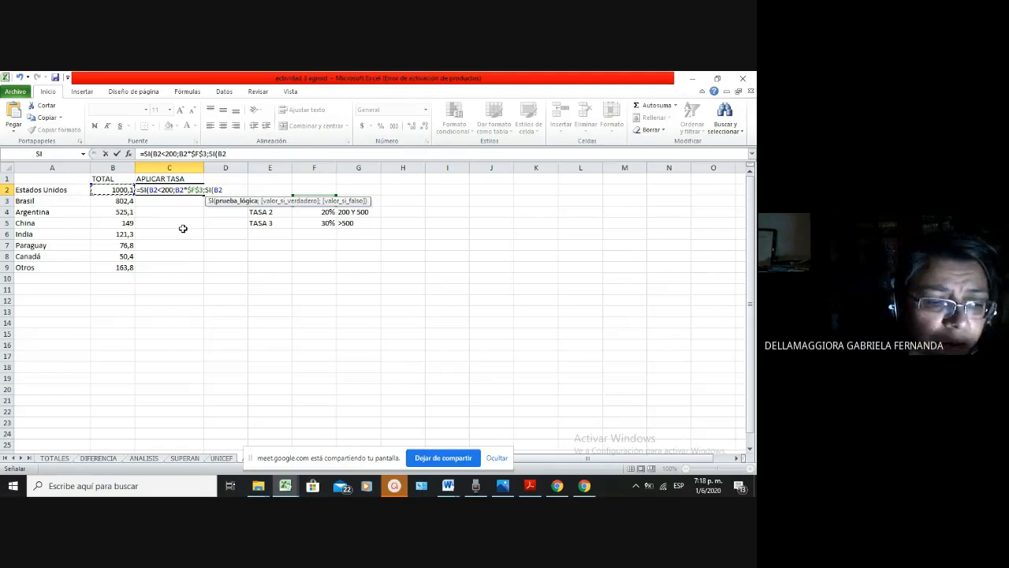
text(<)
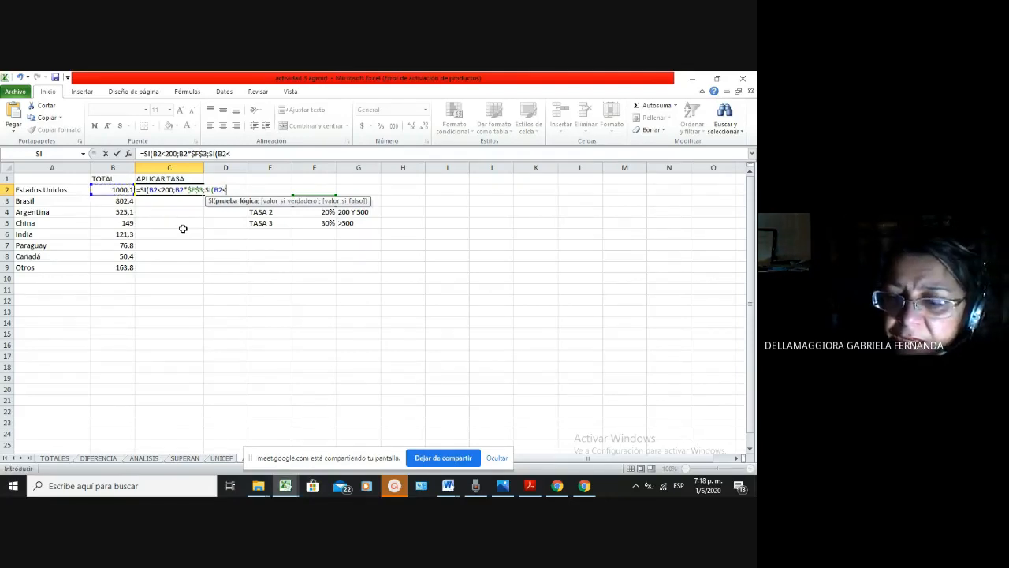
text(500)
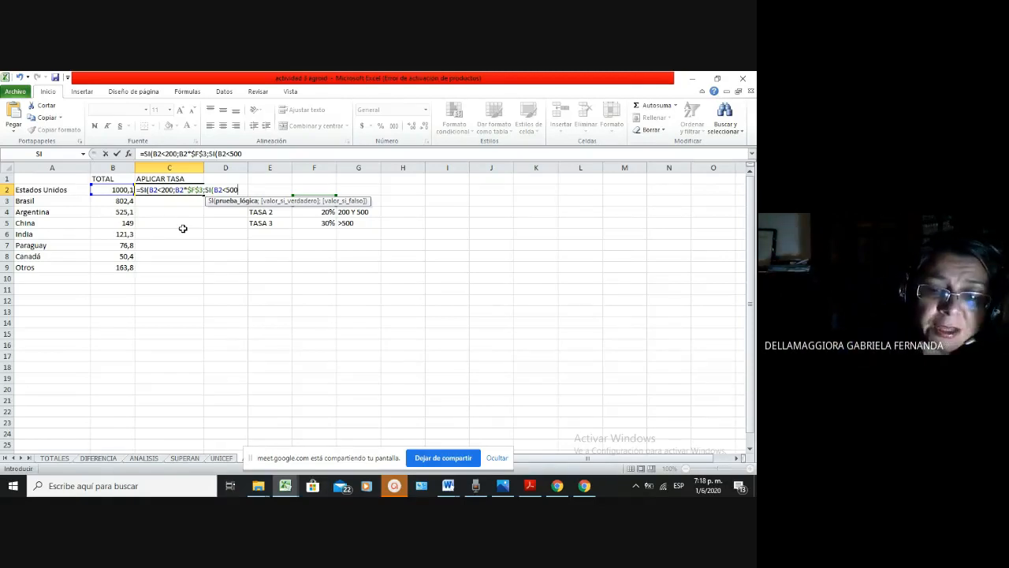
Add B2*$F$4 as the nested SI's value if true, with an absolute reference to the TASA 2 rate
text(;)
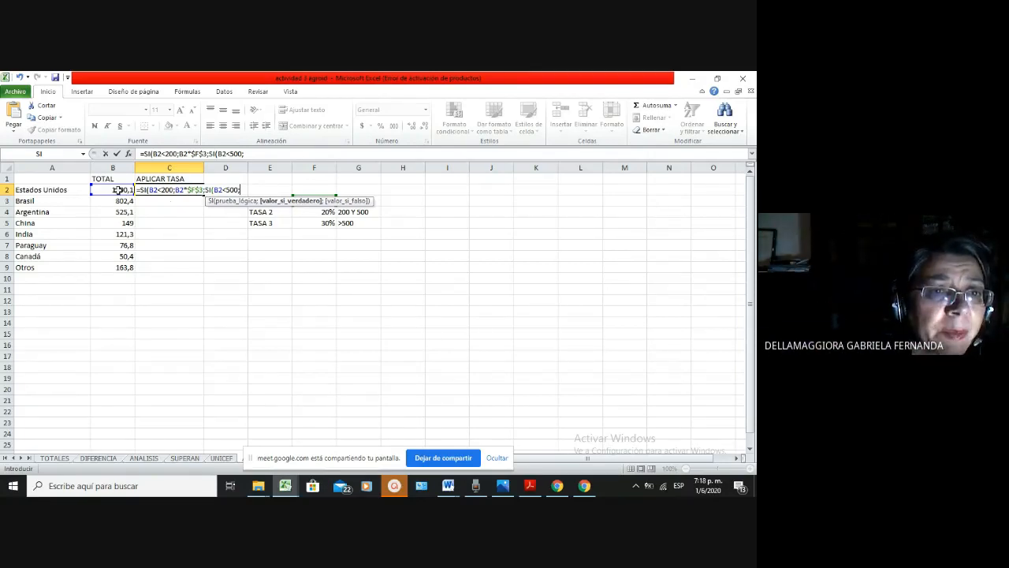
click(116, 190)
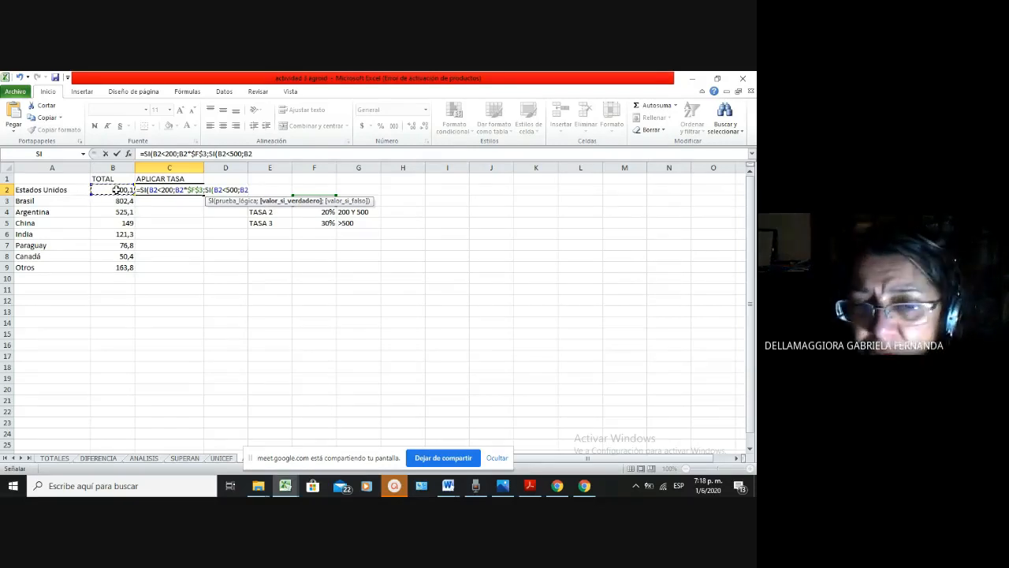
text(*)
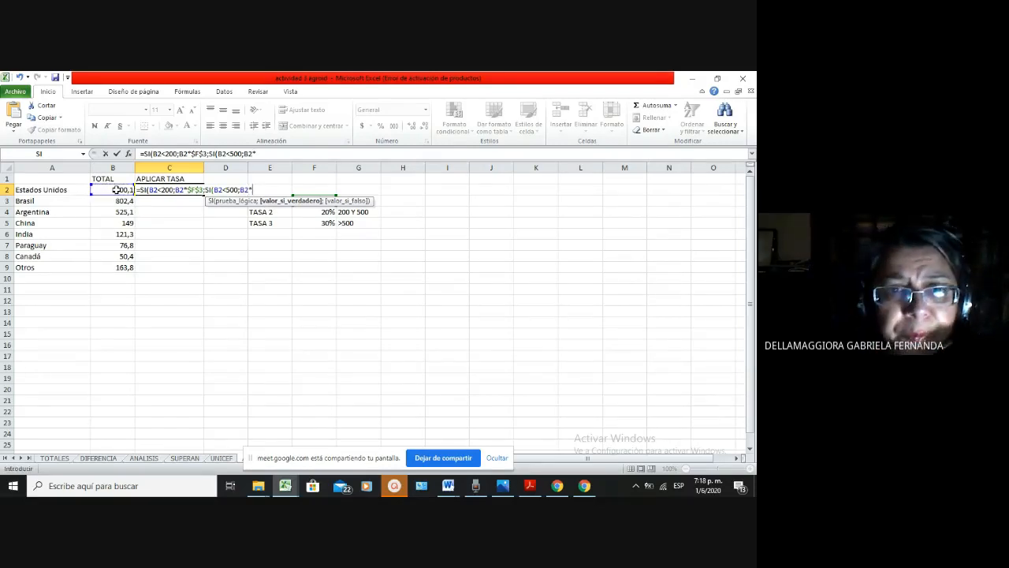
click(312, 212)
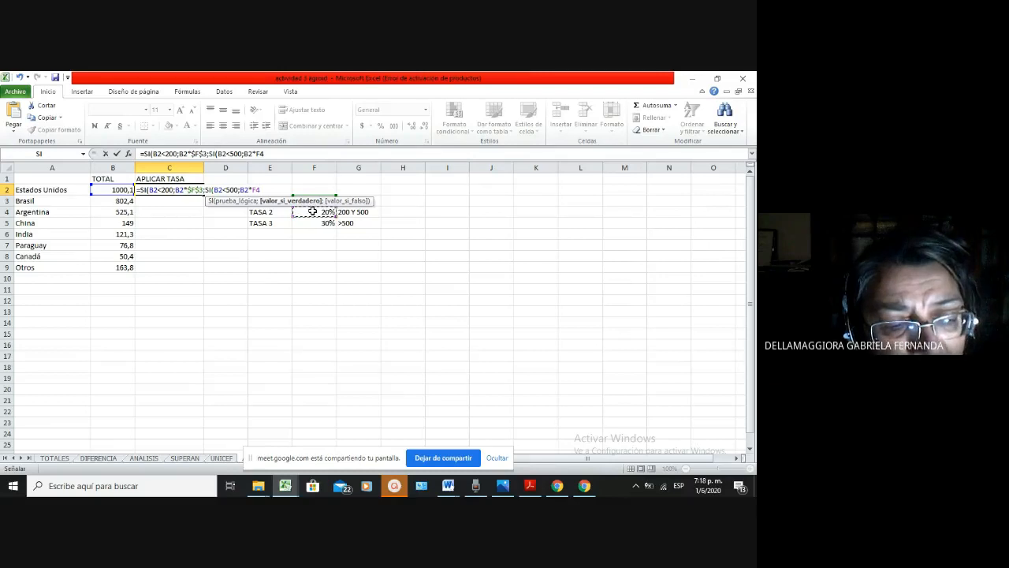
key(F4)
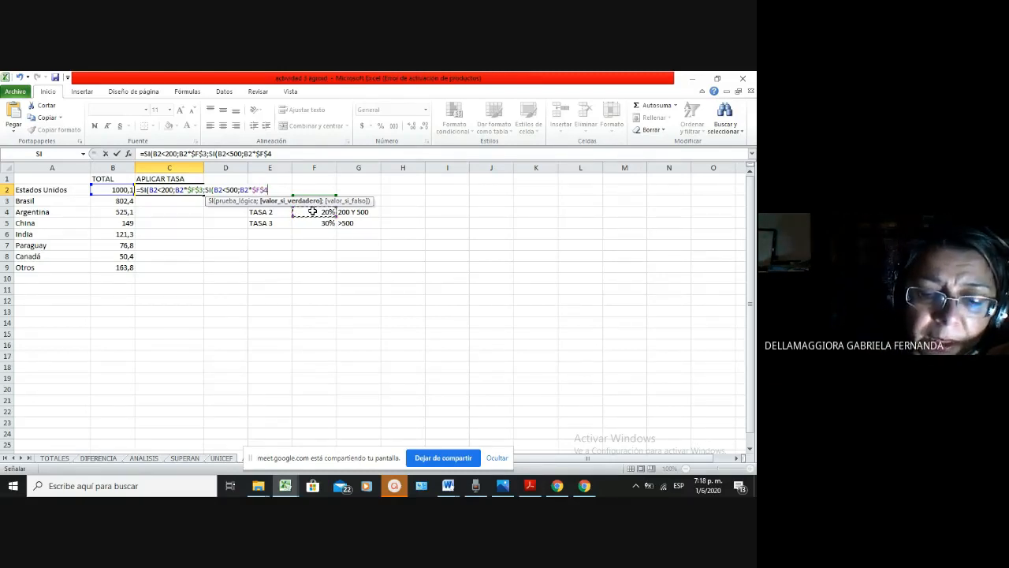
Finish the nested SI in C2 with B2*$F$5 as the value if false, and fill the formula down to C9
text(;)
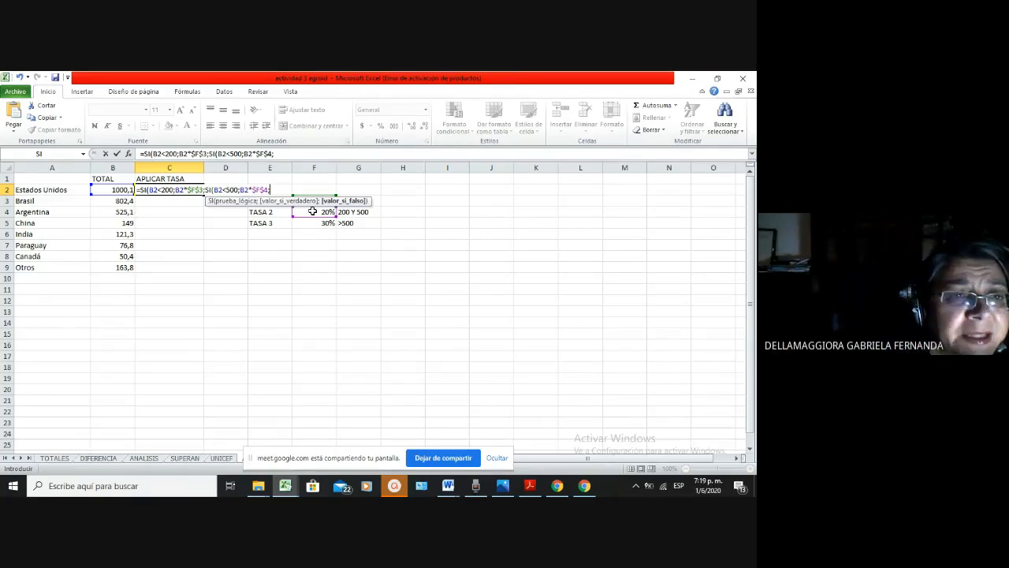
click(113, 191)
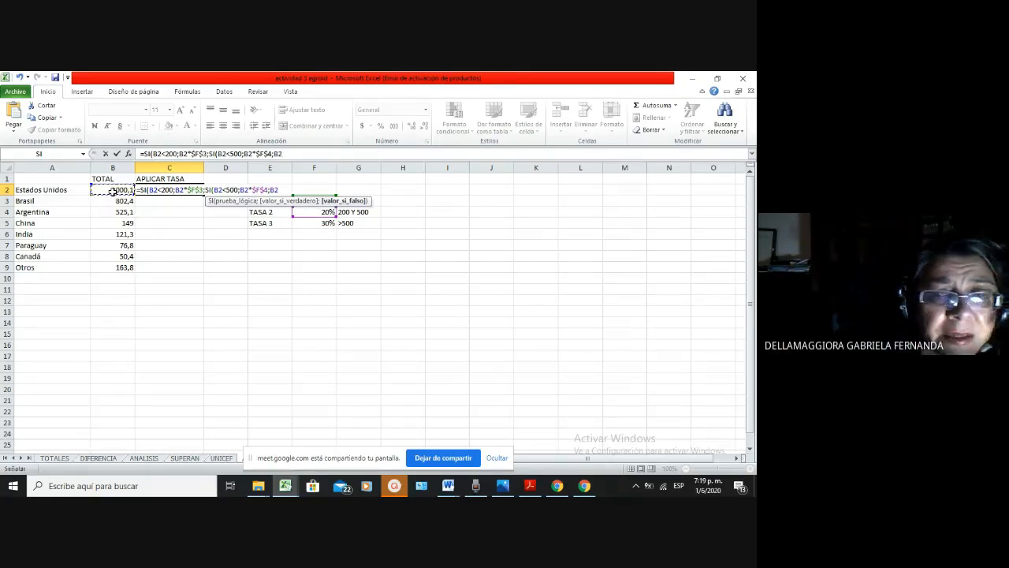
text(*)
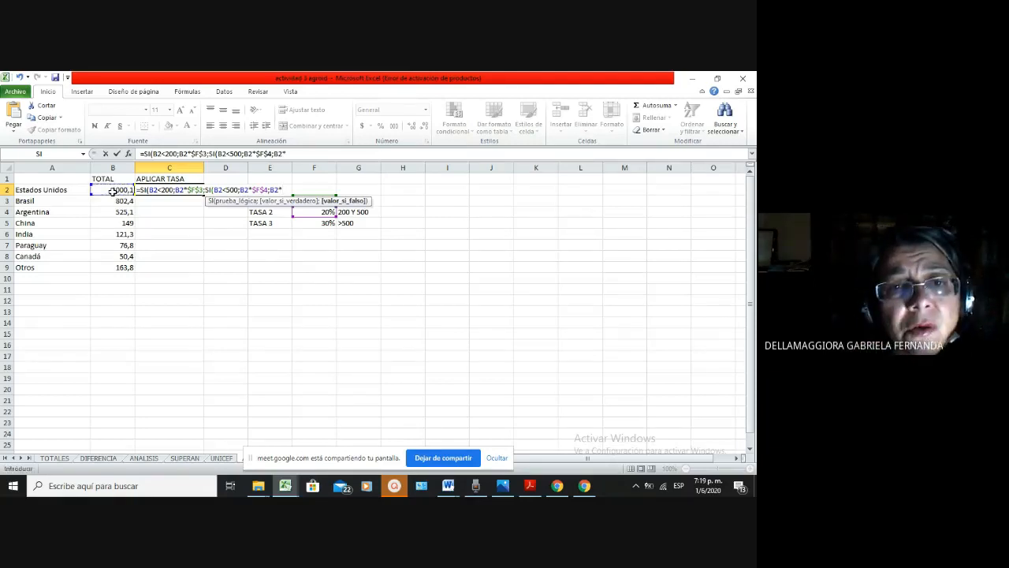
click(321, 224)
key(F4)
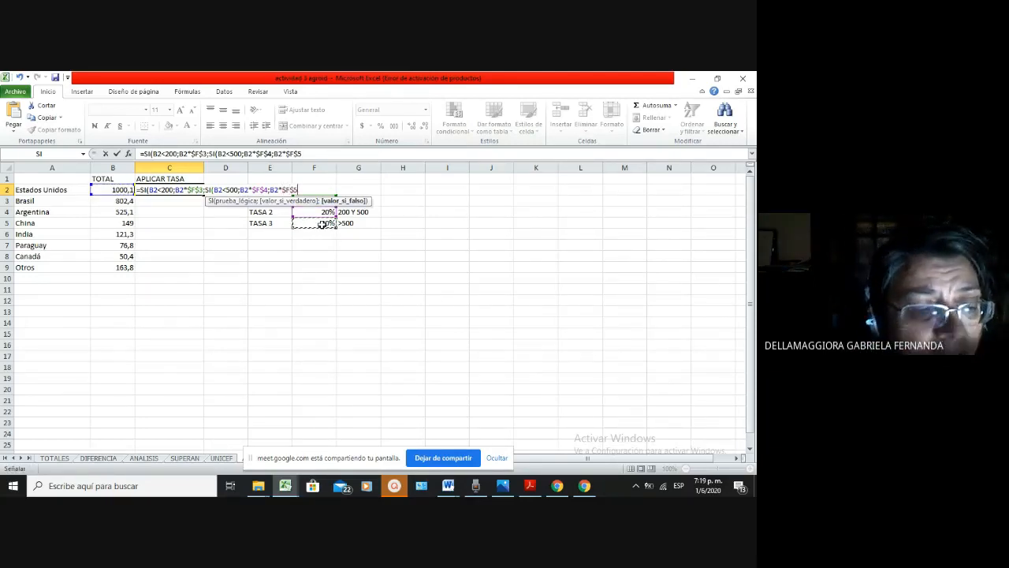
text())
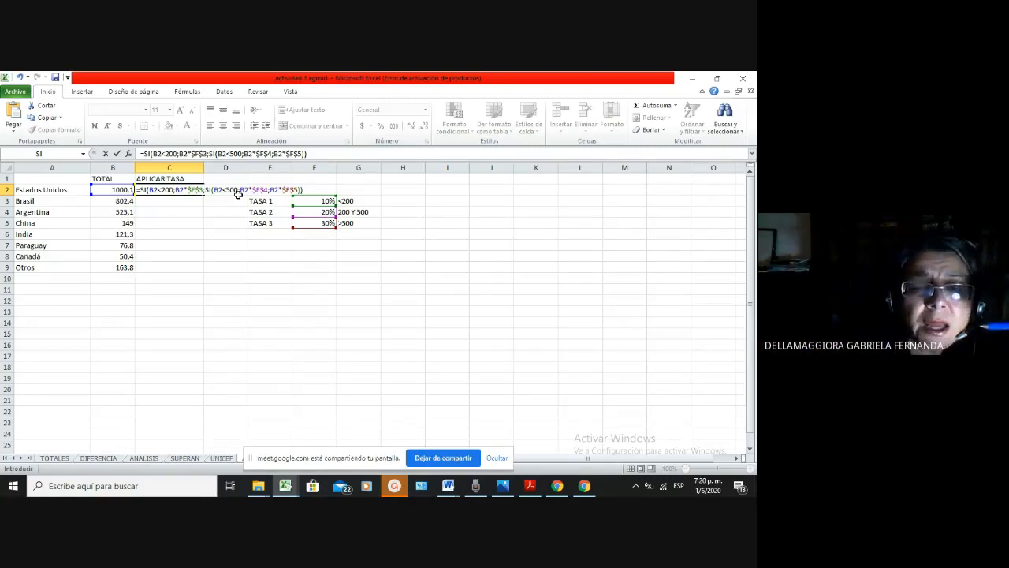
key(Return)
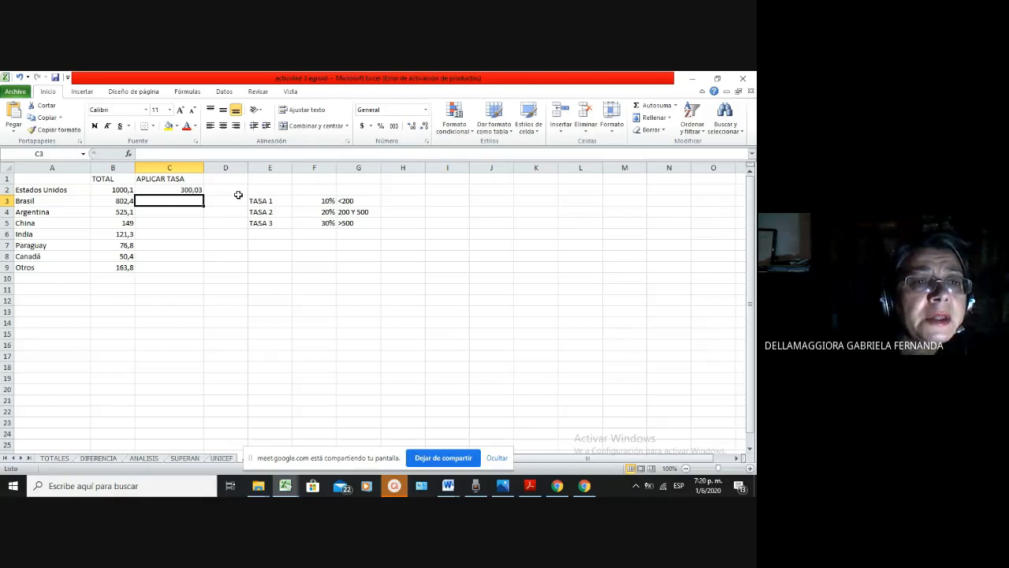
click(170, 190)
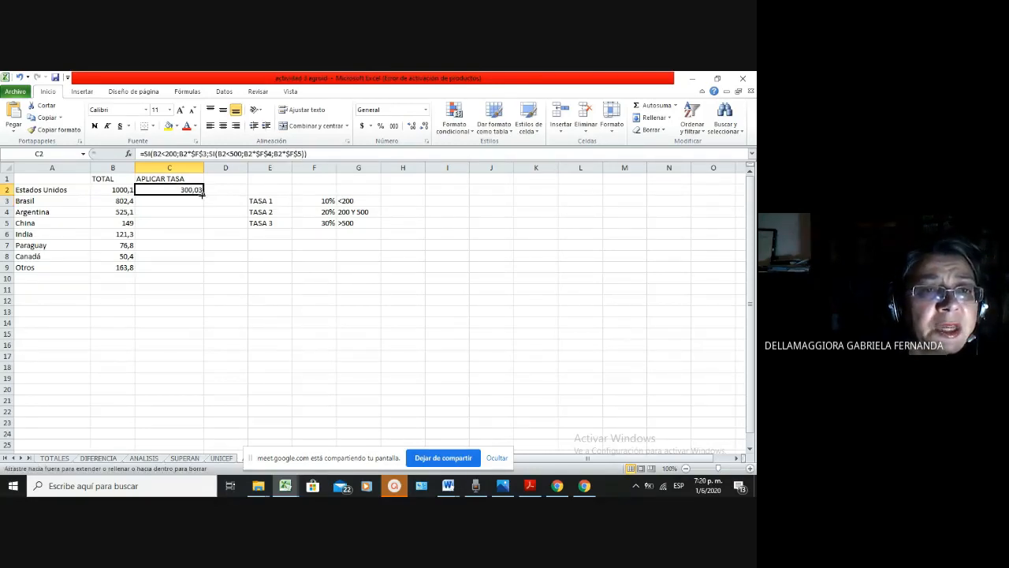
drag(203, 193, 193, 268)
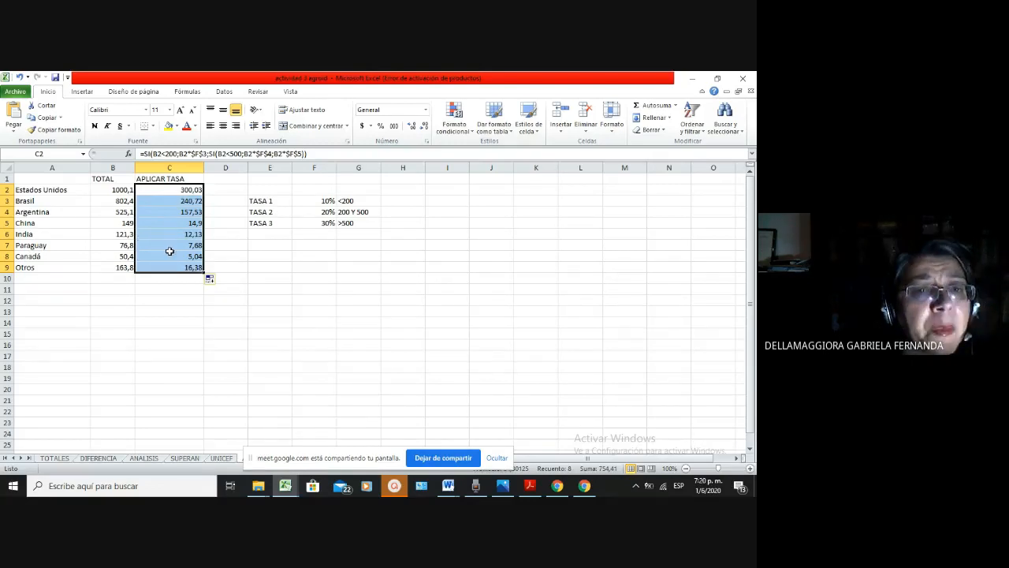
Overwrite China's total in B5 with 350 to test the rate formula
click(113, 221)
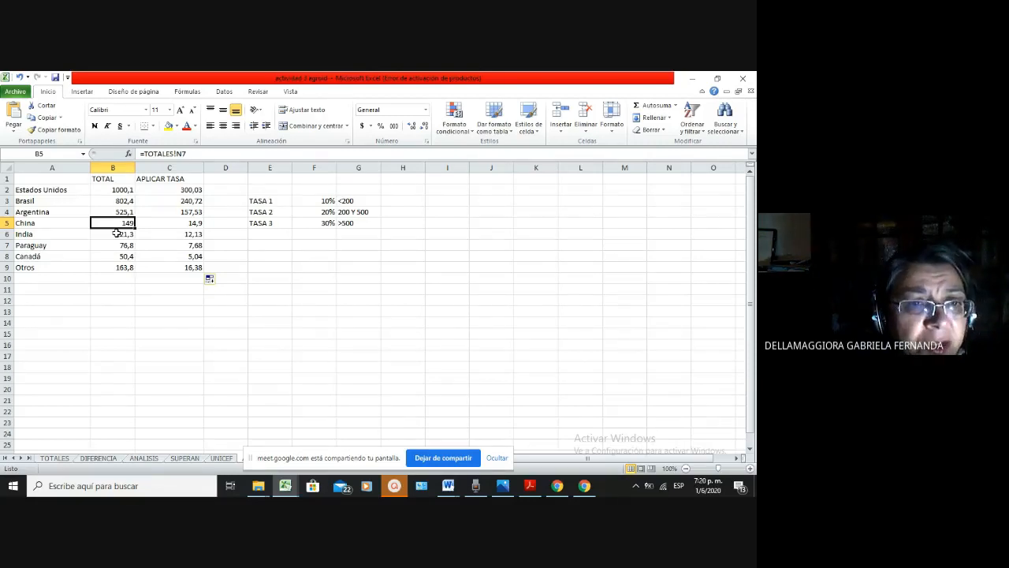
text(3)
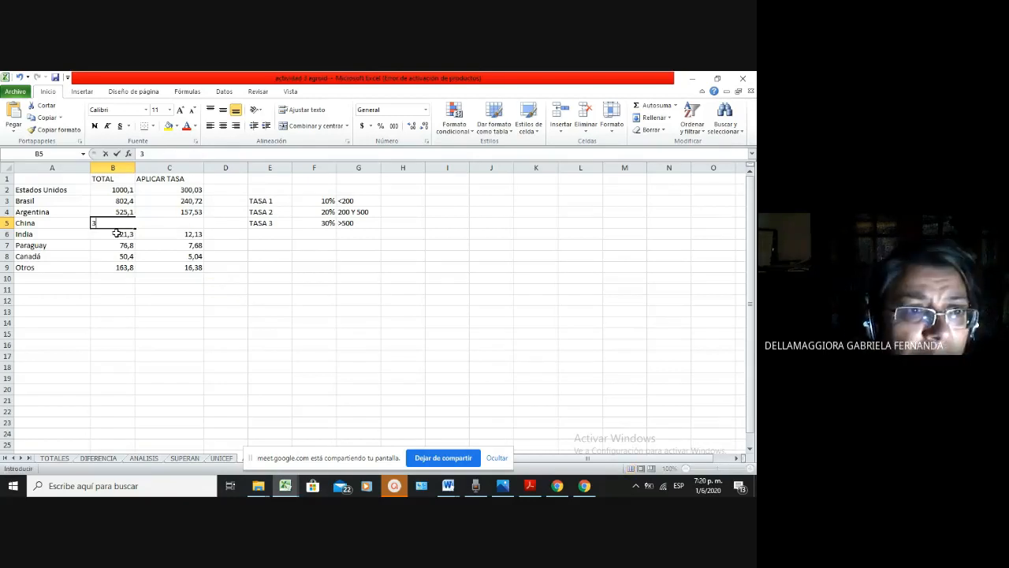
text(50)
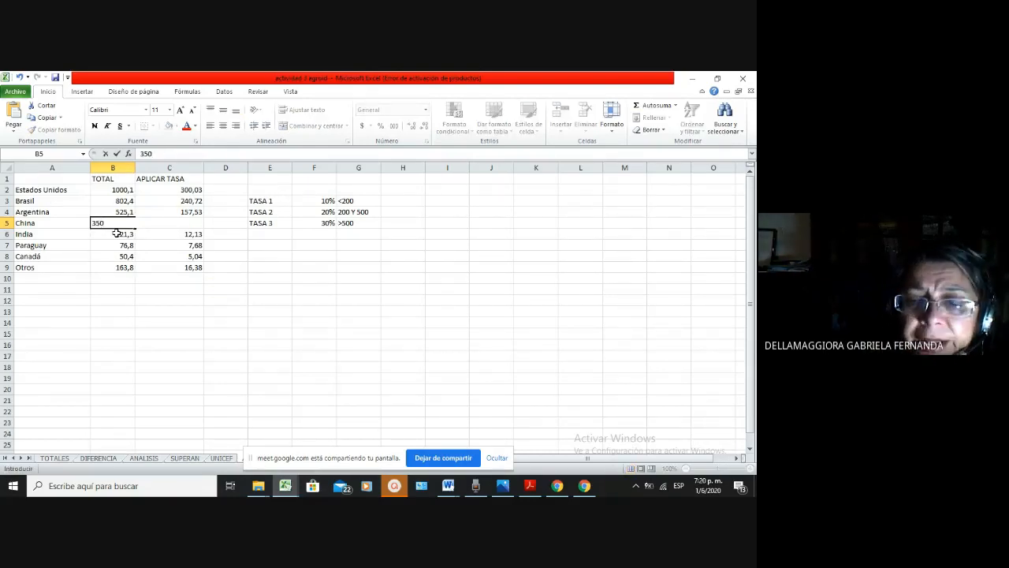
key(Return)
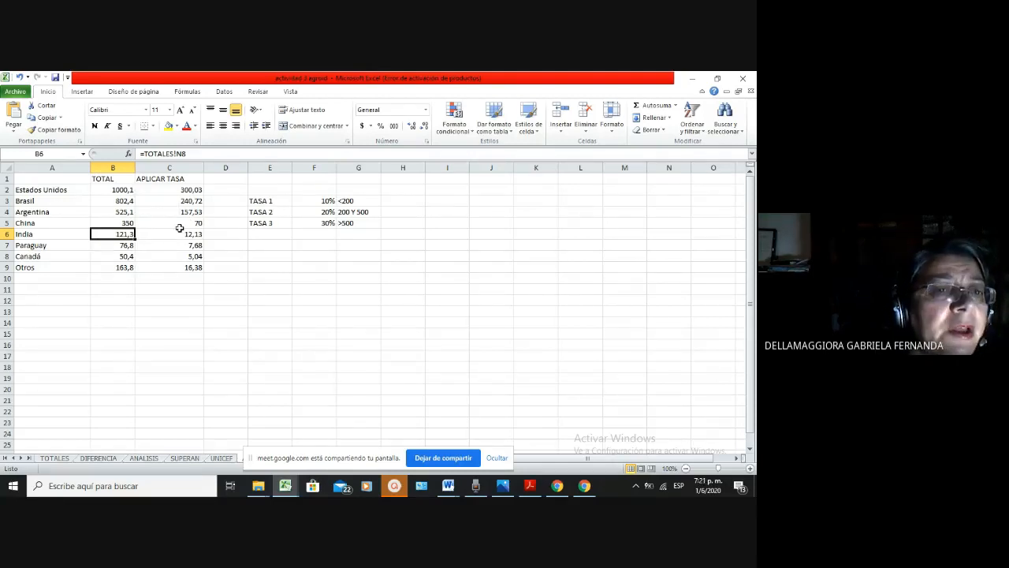
Restore China's linked total by filling Argentina's TOTALES reference in B4 down through B6
click(119, 212)
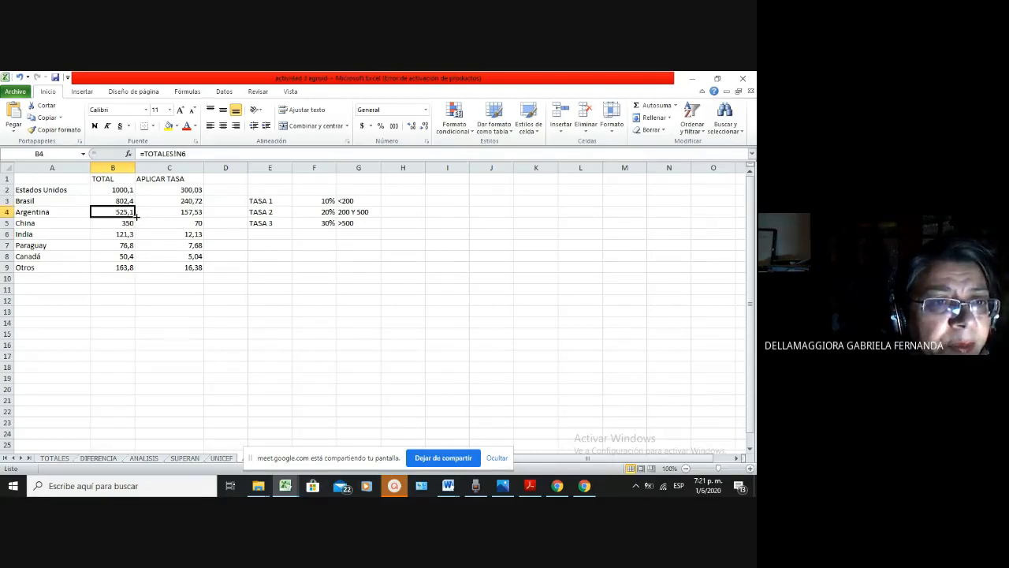
drag(135, 217, 131, 237)
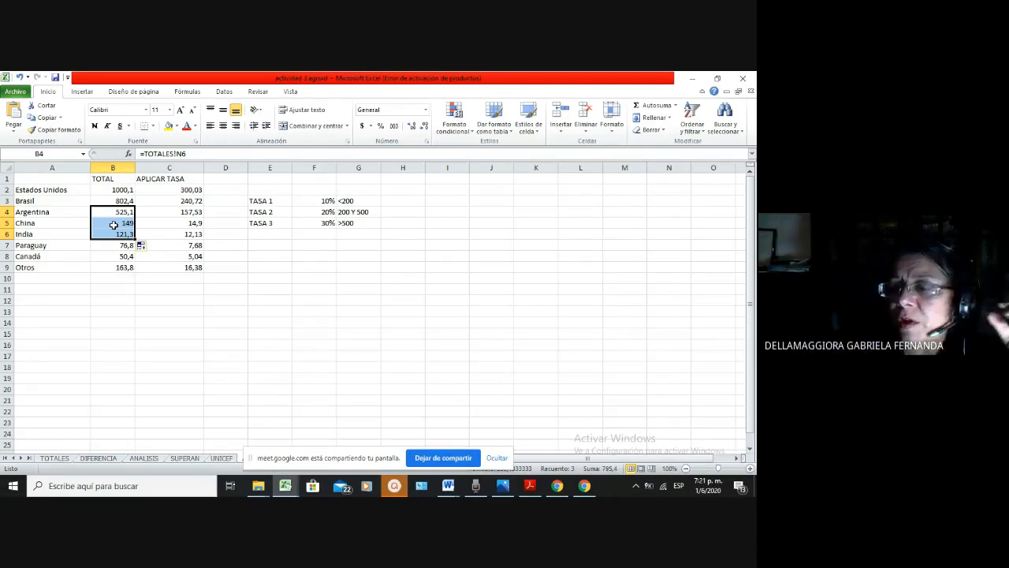
click(141, 291)
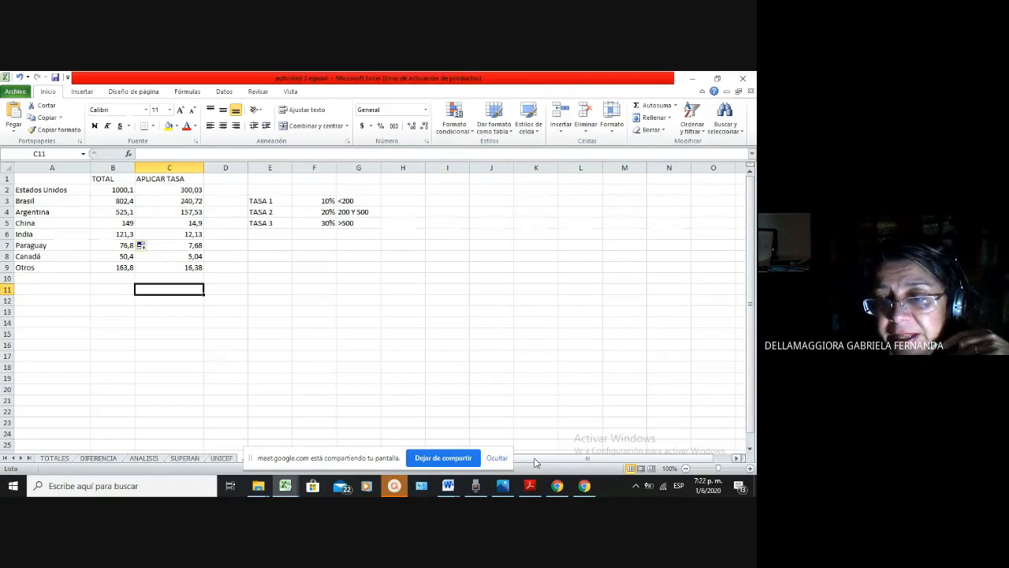
Open the nested SI formula in C2 to examine its conditions and rate references
click(749, 469)
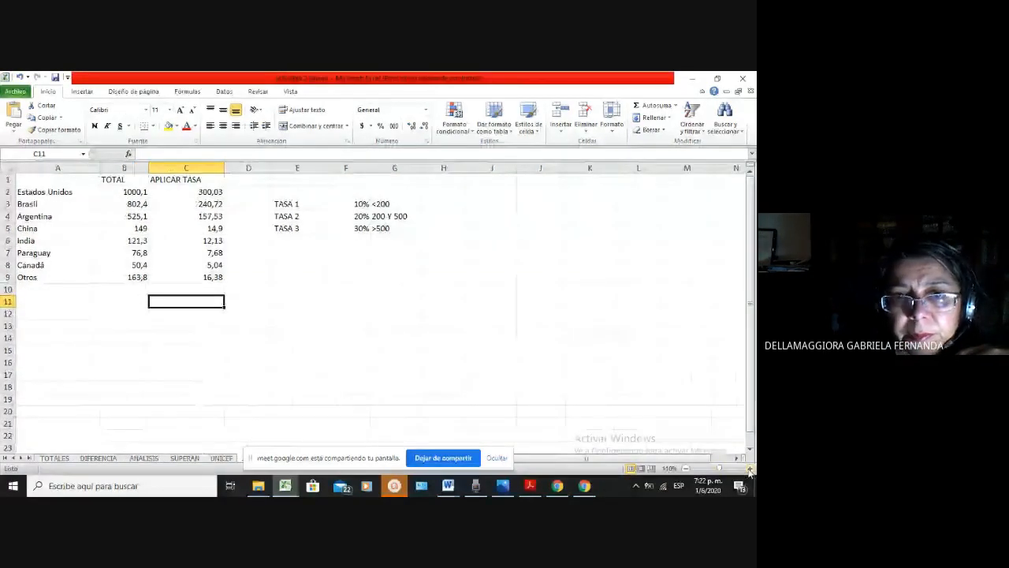
click(749, 469)
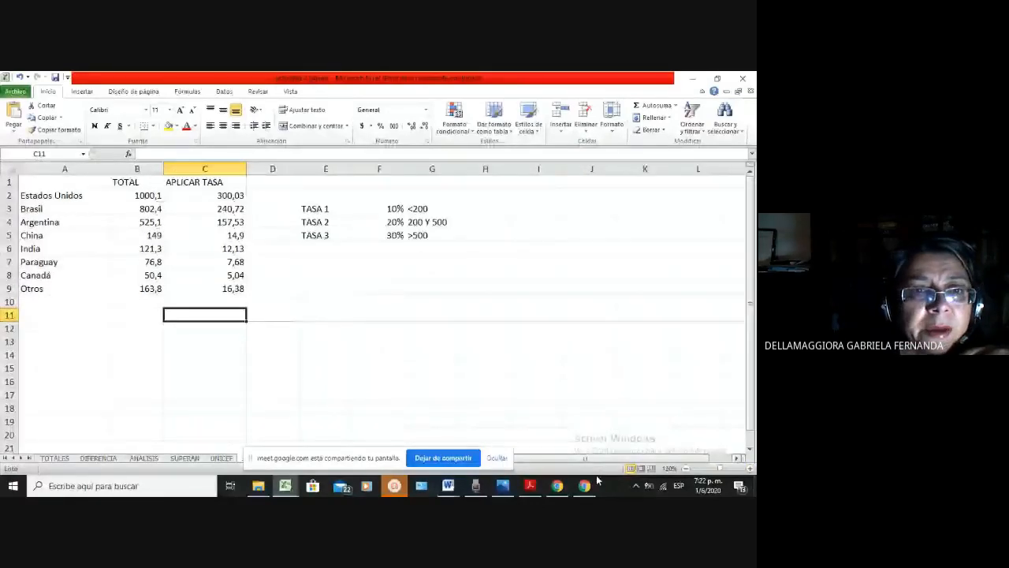
click(749, 469)
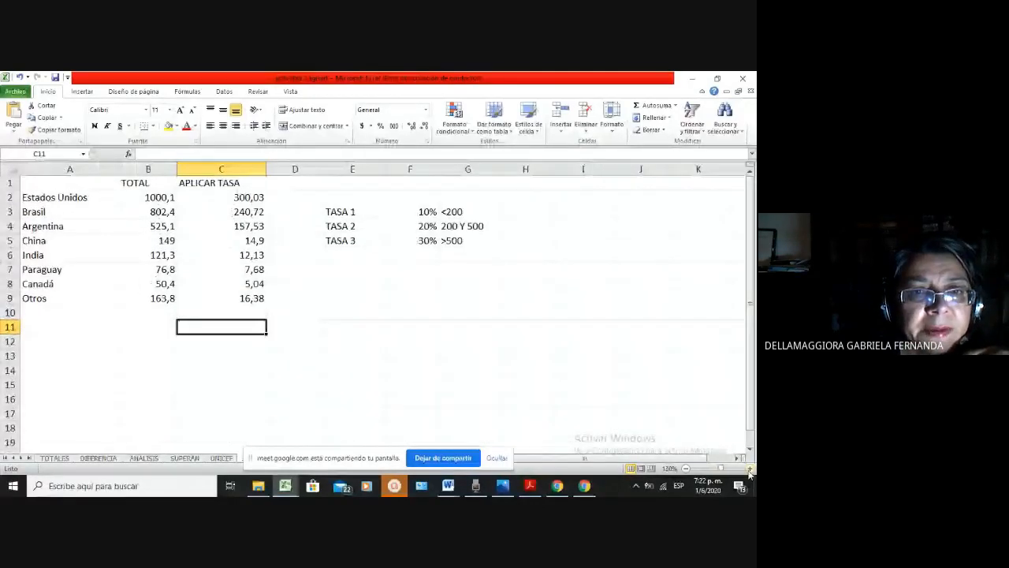
click(750, 469)
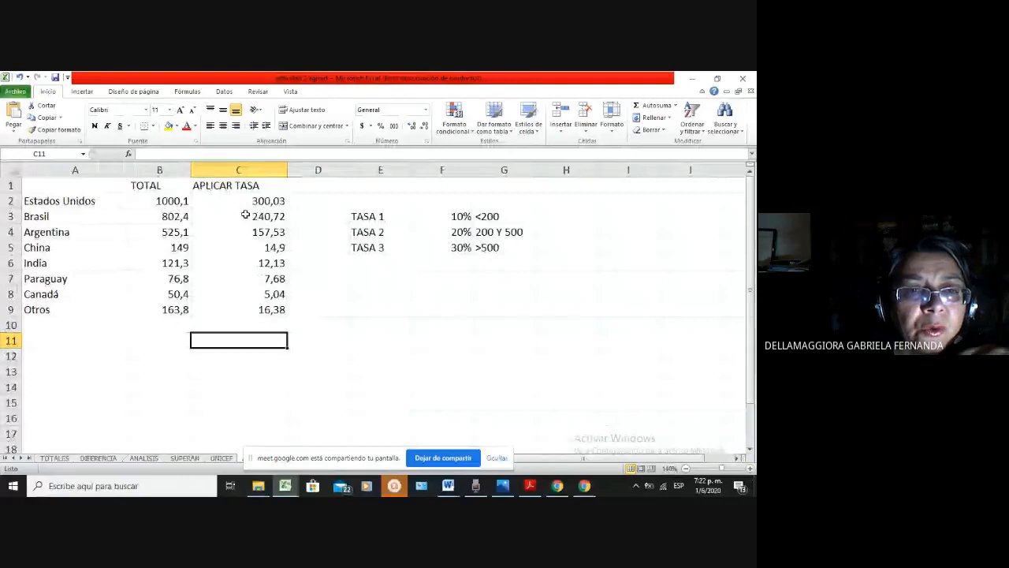
double_click(248, 202)
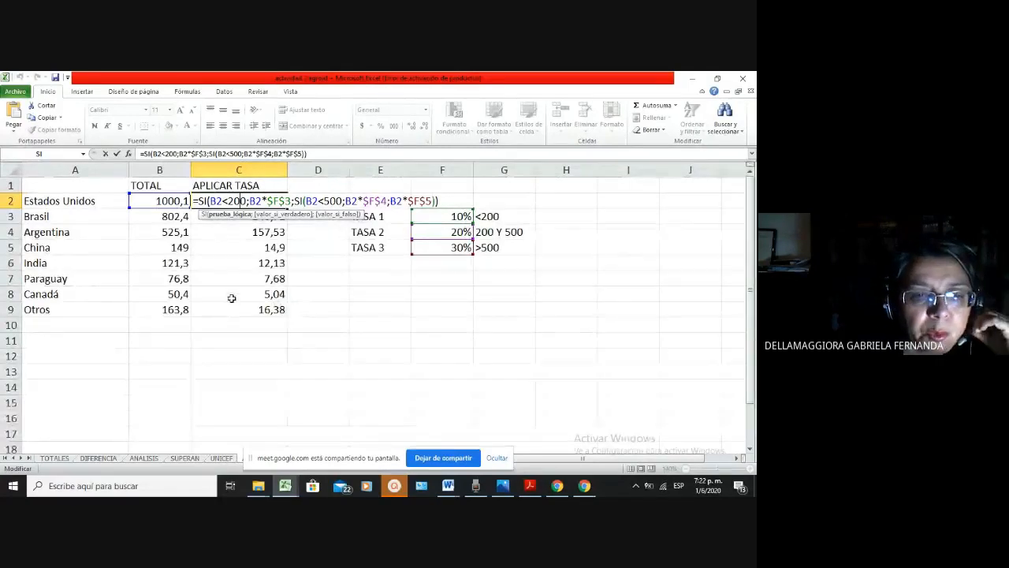
Review the activity 5 chart instructions on Hoja2 and the soy production table on the TOTALES sheet
click(224, 459)
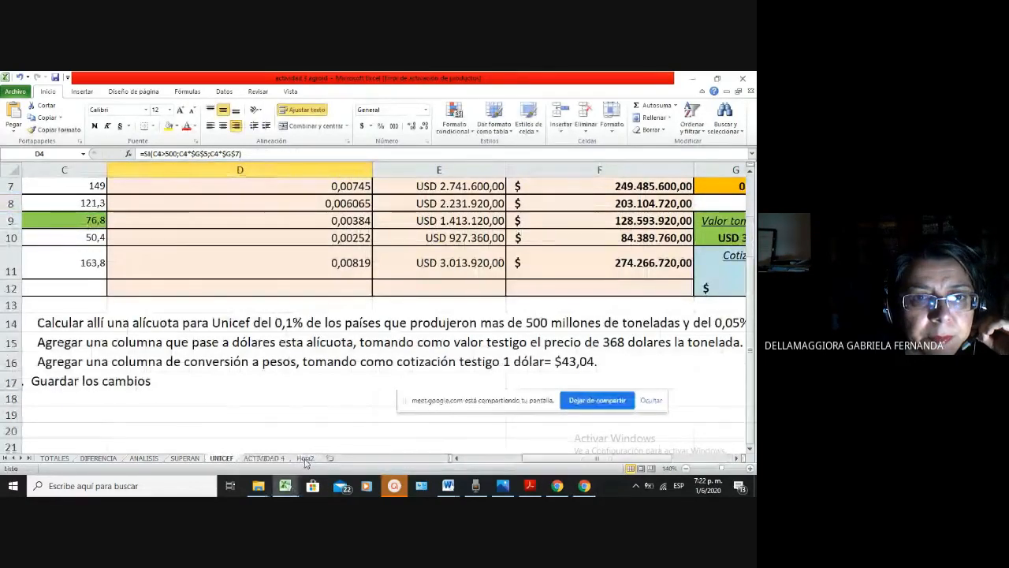
click(305, 458)
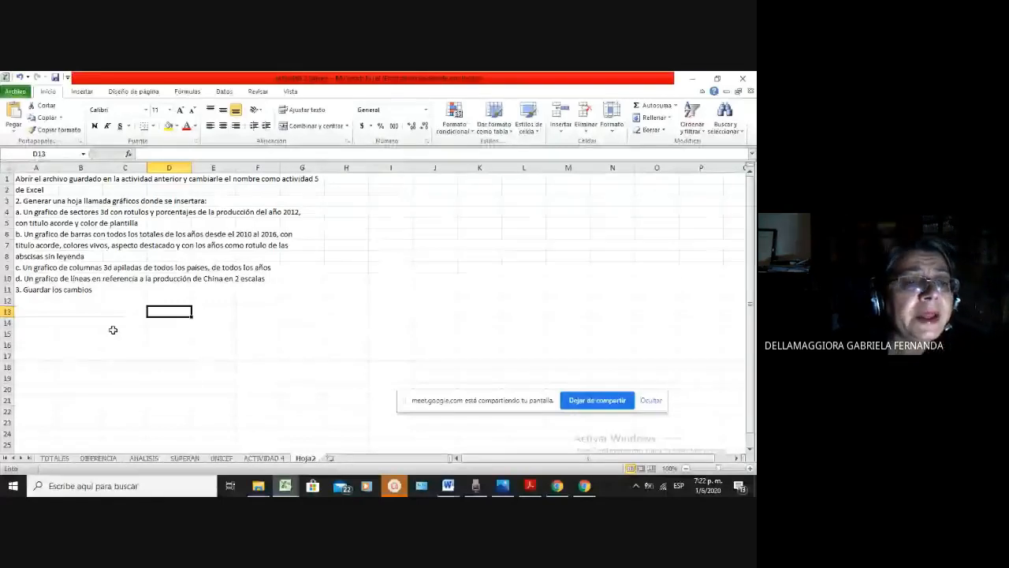
click(53, 458)
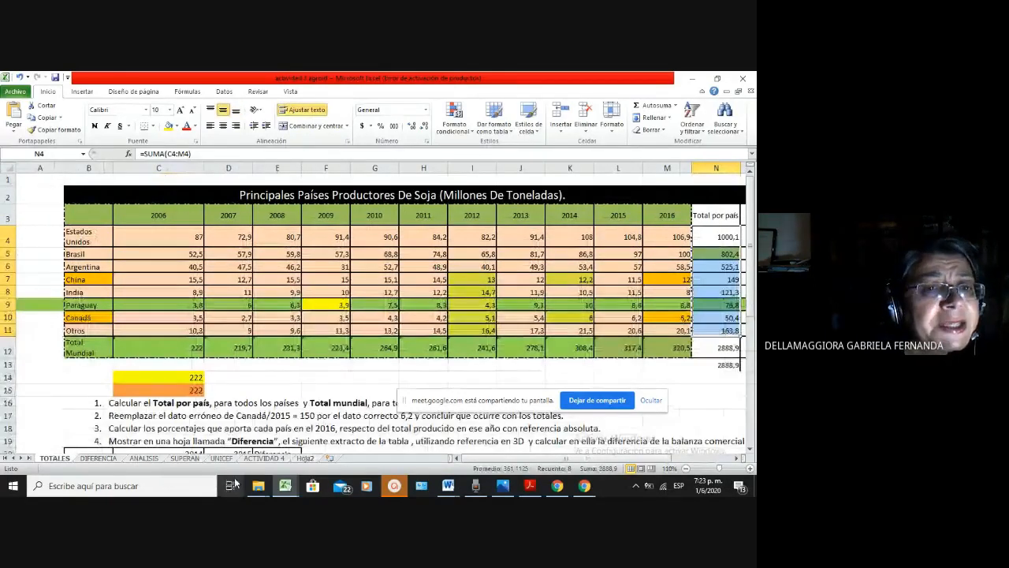
click(305, 457)
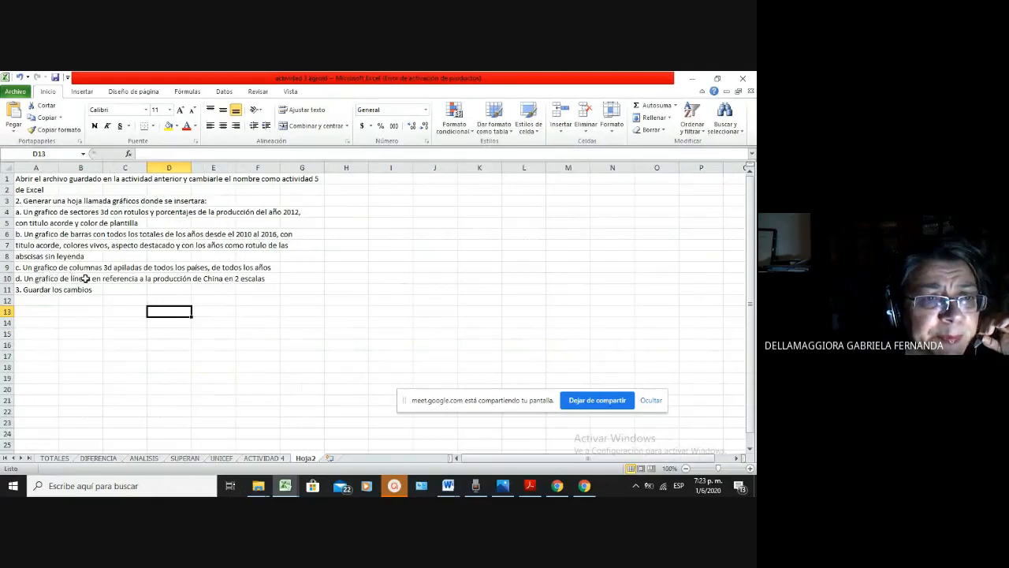
Copy the soy producers table B2:N12 from TOTALES and paste it as values only at A13 of Hoja2
click(54, 458)
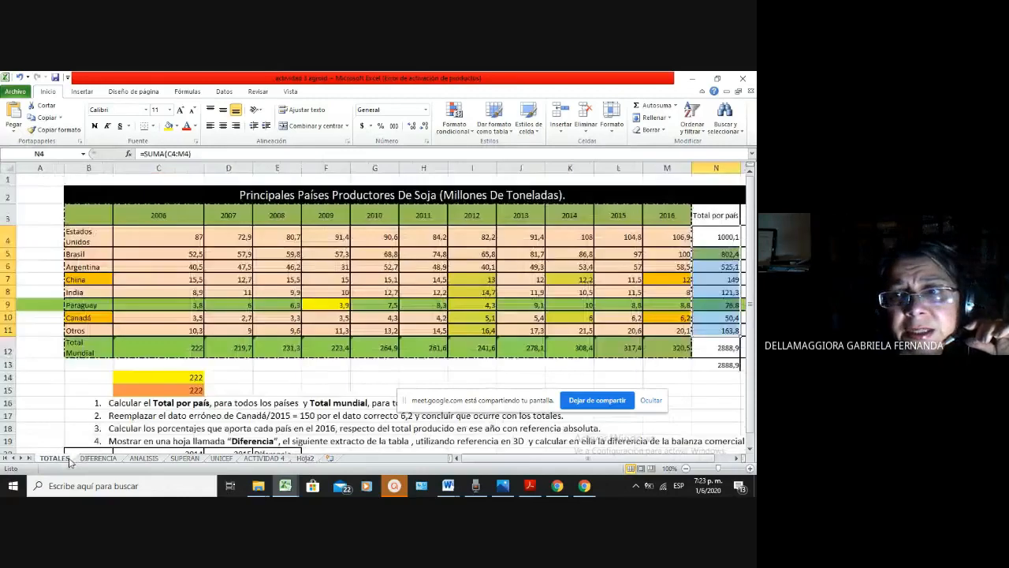
drag(158, 193, 552, 349)
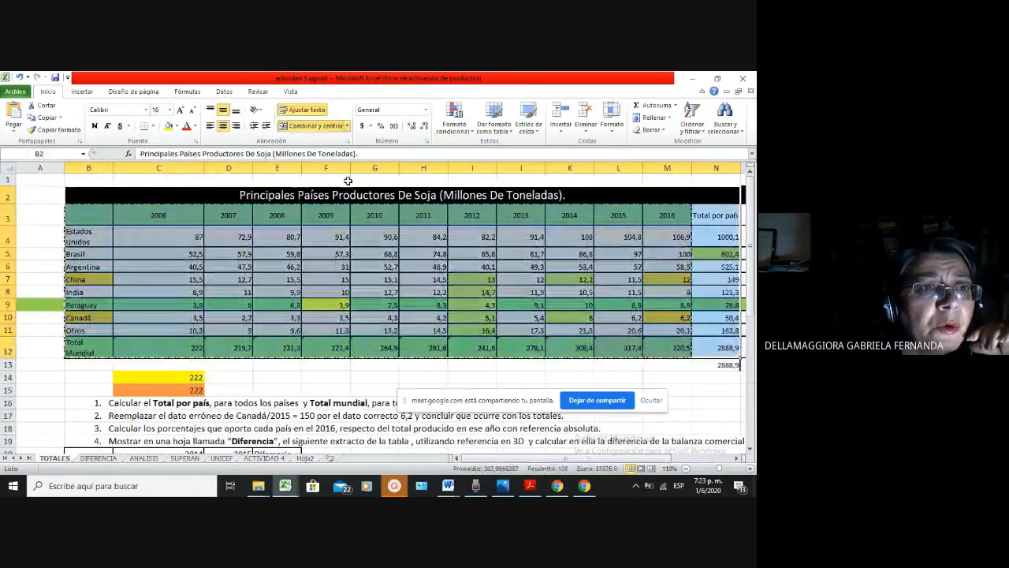
click(36, 116)
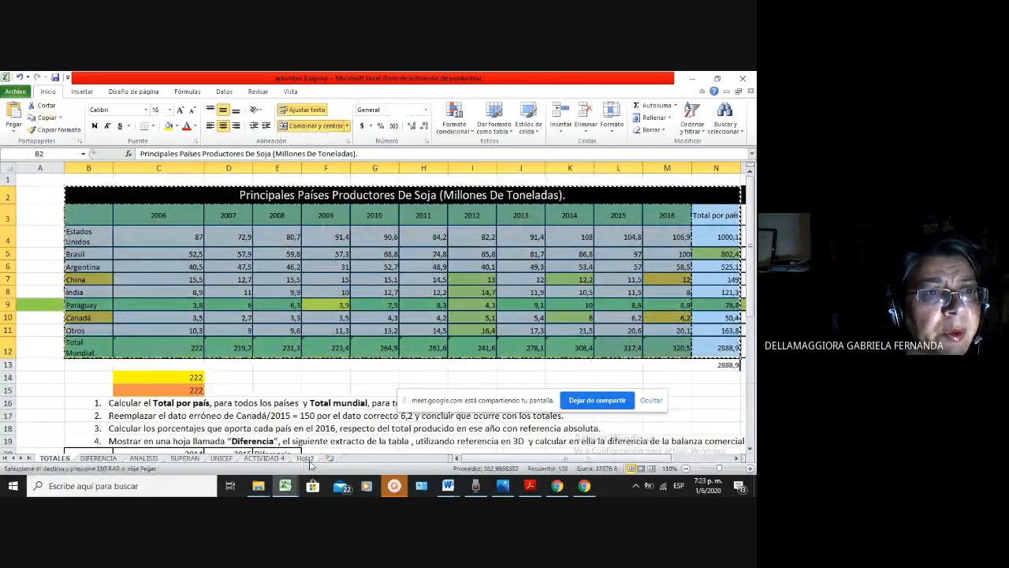
click(304, 458)
click(39, 311)
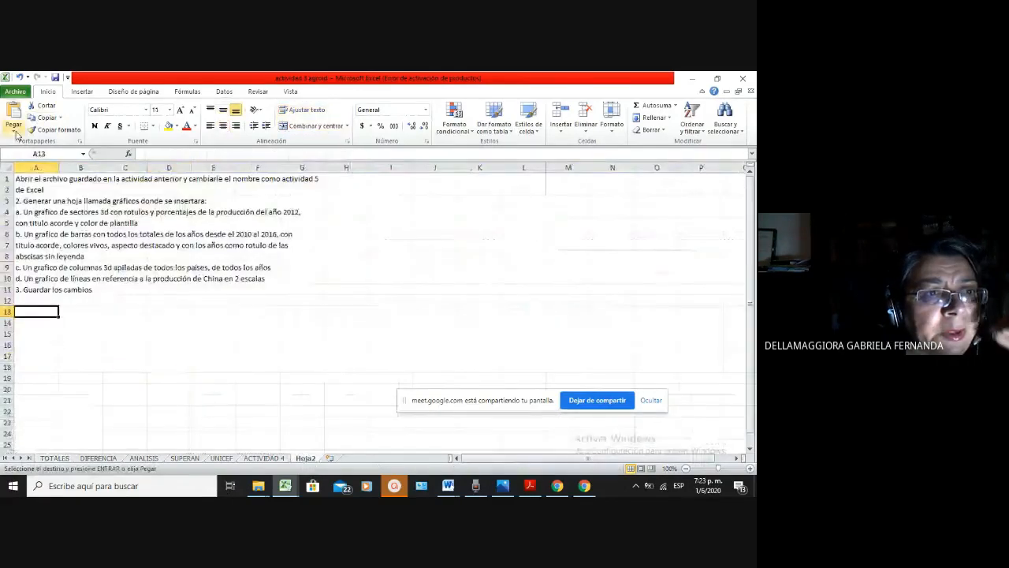
click(15, 132)
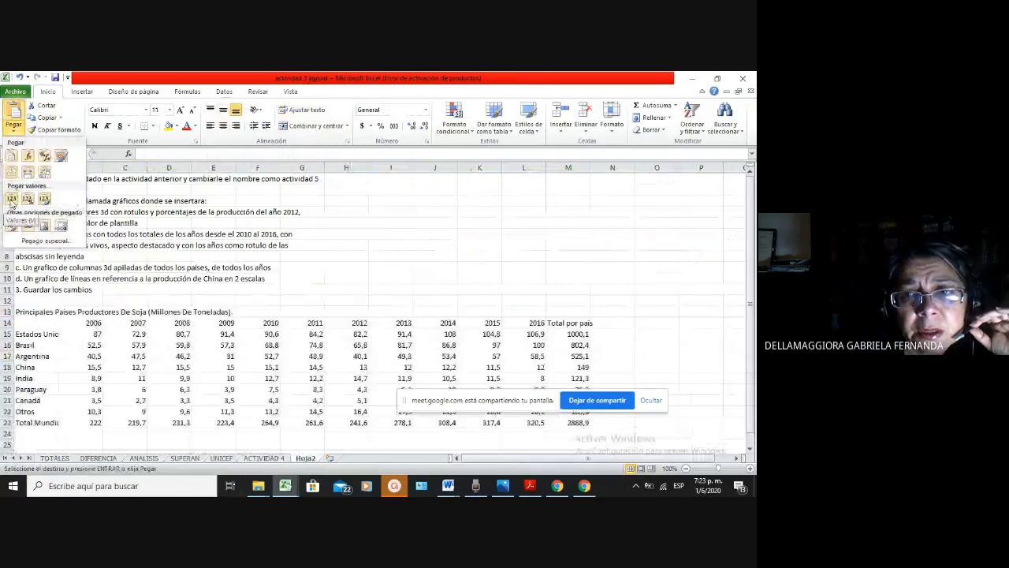
click(11, 202)
Widen the Total por país column M, and merge and centre the table title across A13:M13
drag(590, 168, 607, 174)
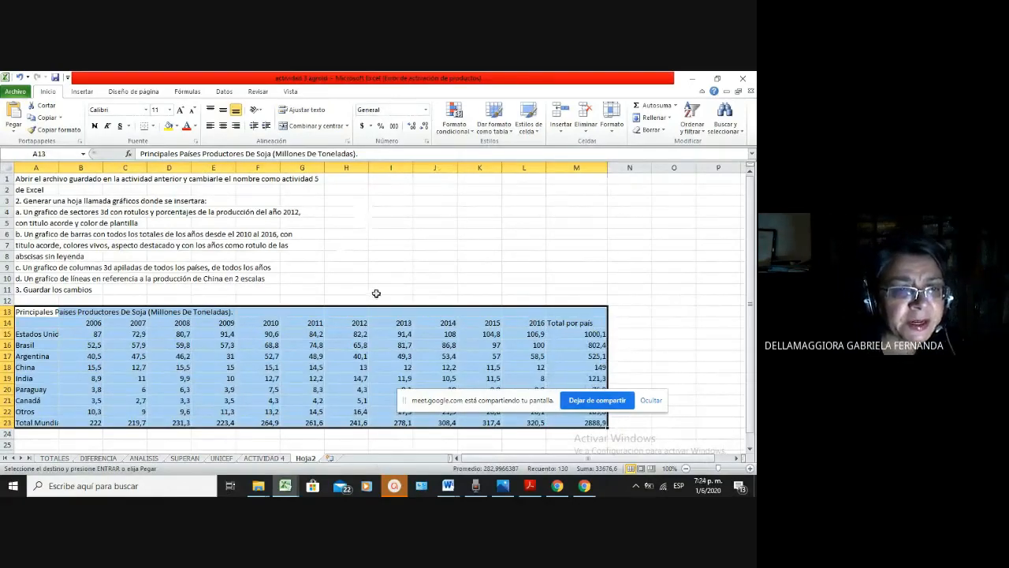
click(130, 342)
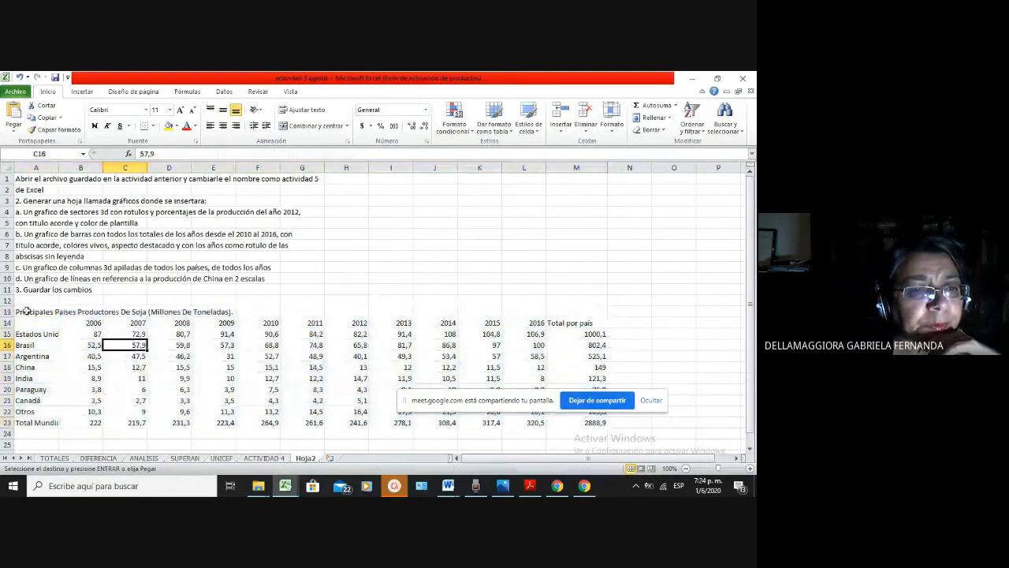
click(26, 311)
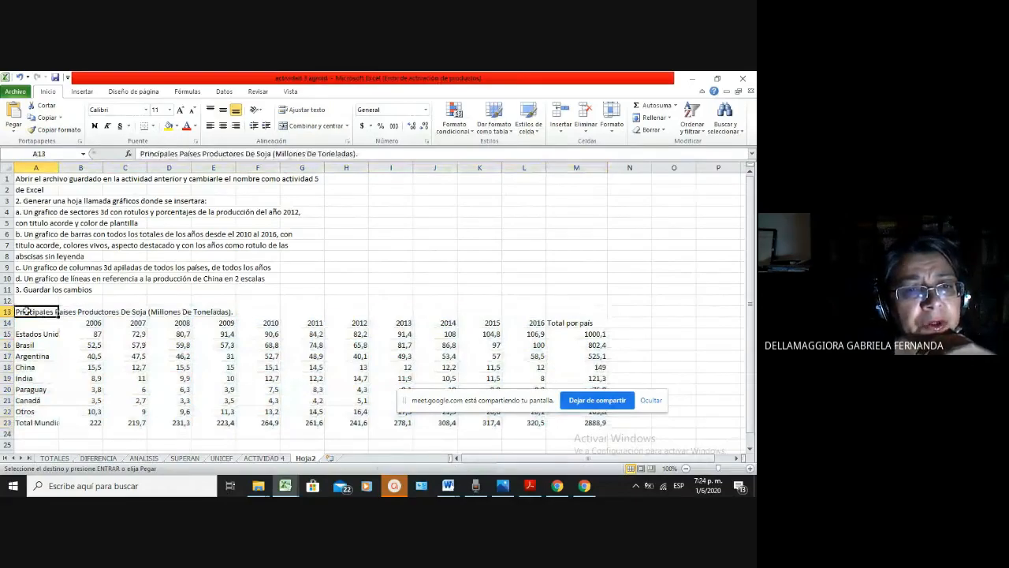
drag(25, 310, 588, 313)
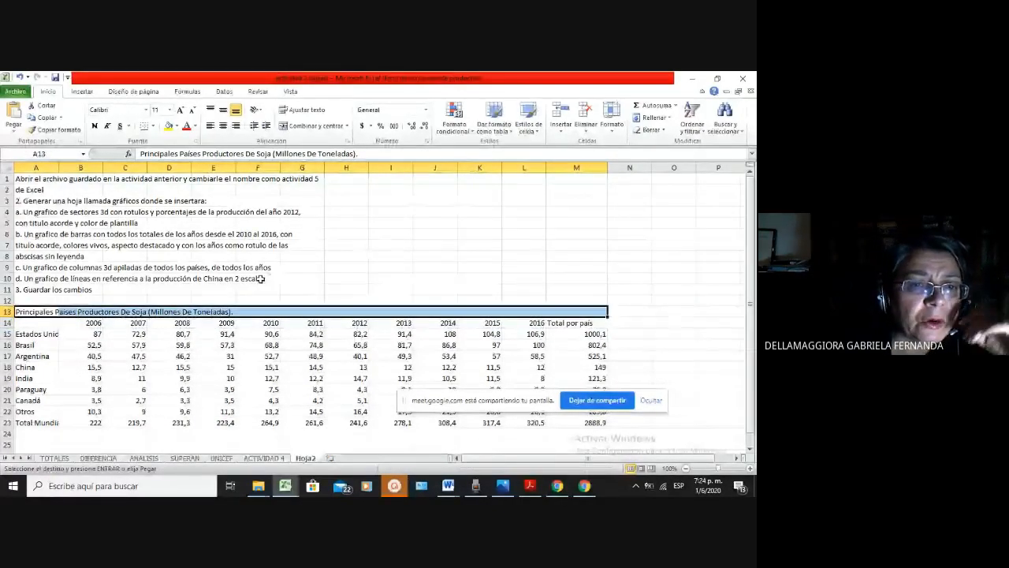
click(295, 128)
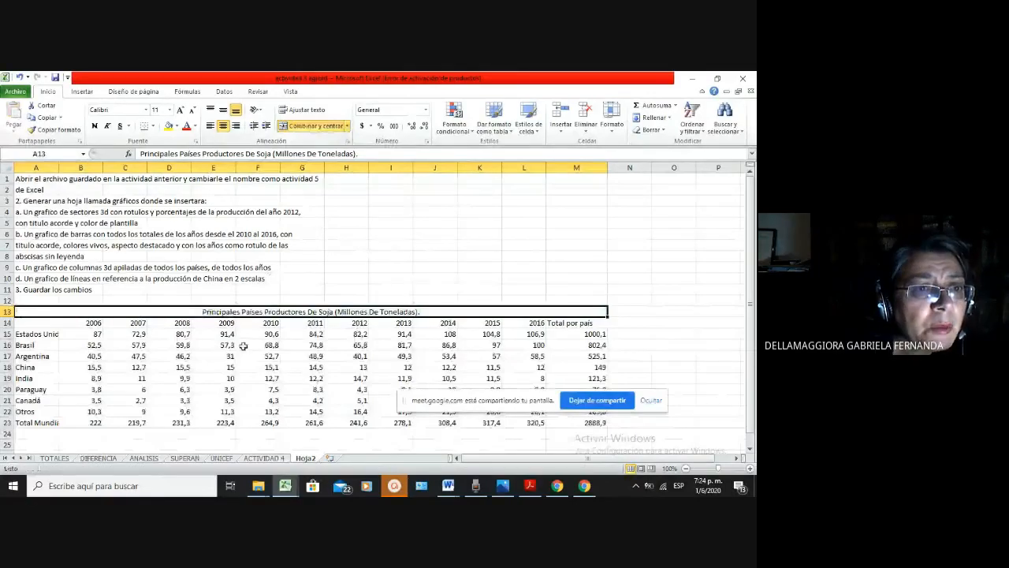
scroll(244, 346, down, 1)
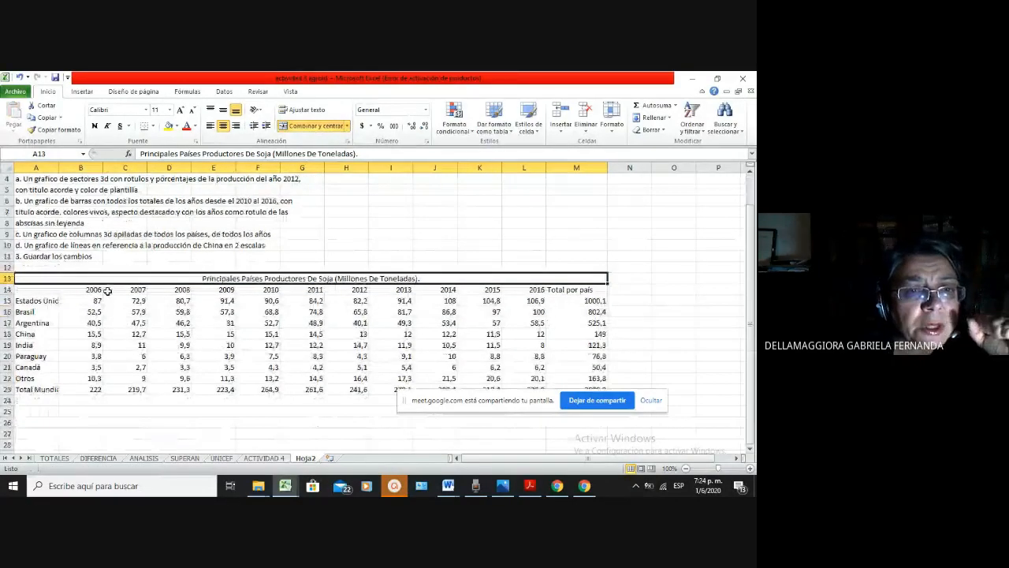
Enter the header %2012 in N14, beside the Total por país column of the soy table
scroll(111, 290, up, 1)
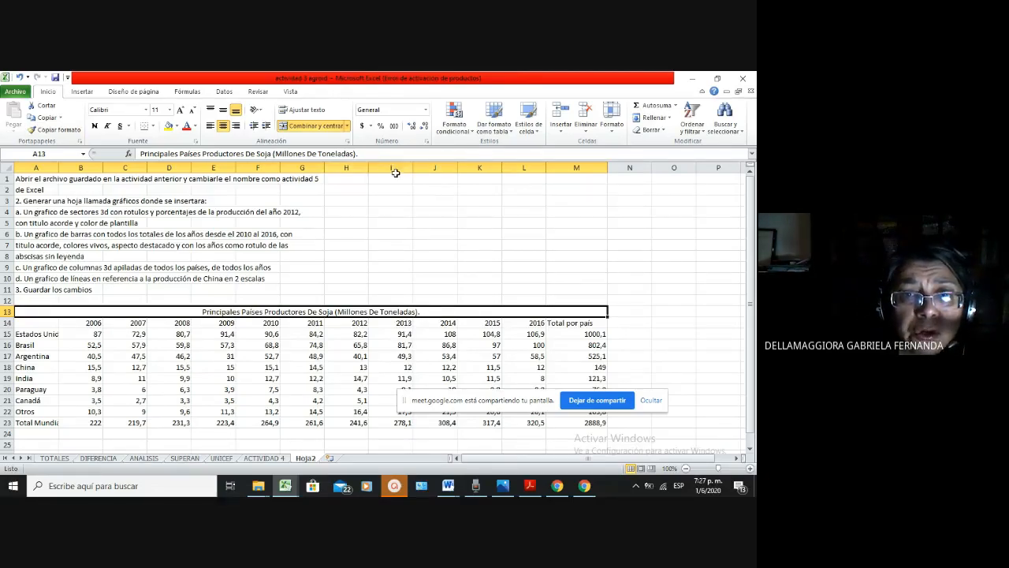
click(625, 322)
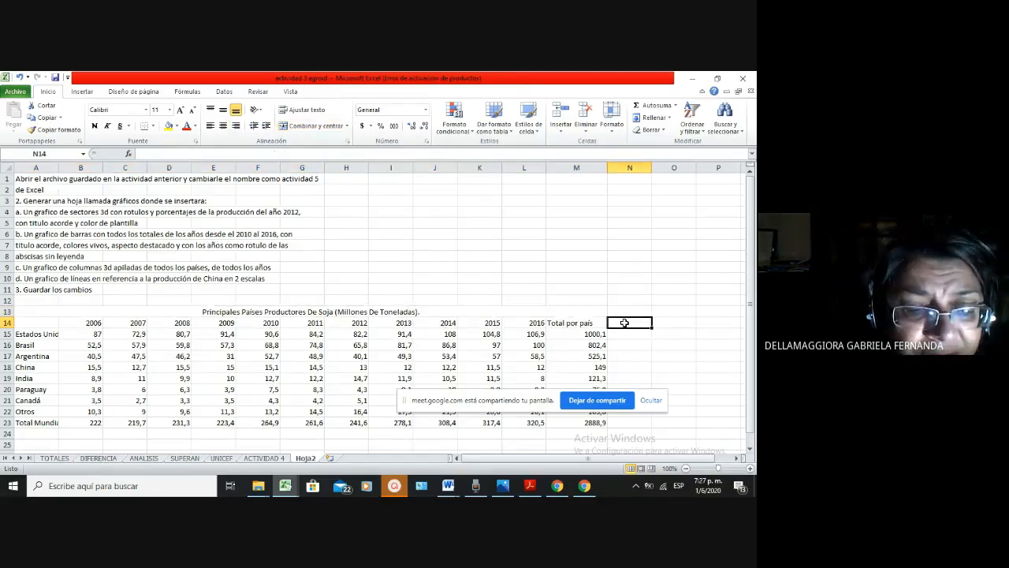
text(%2012)
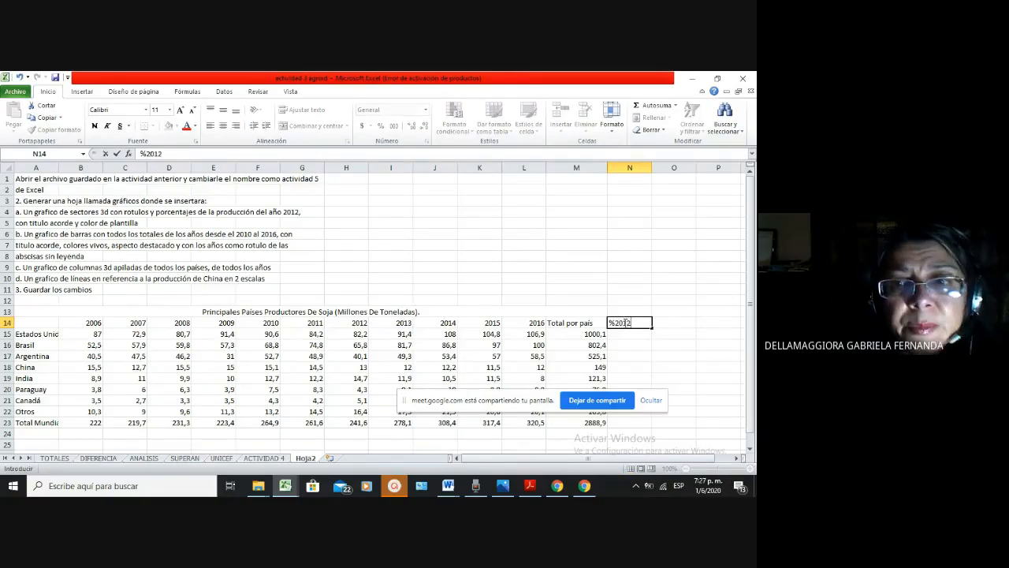
key(Return)
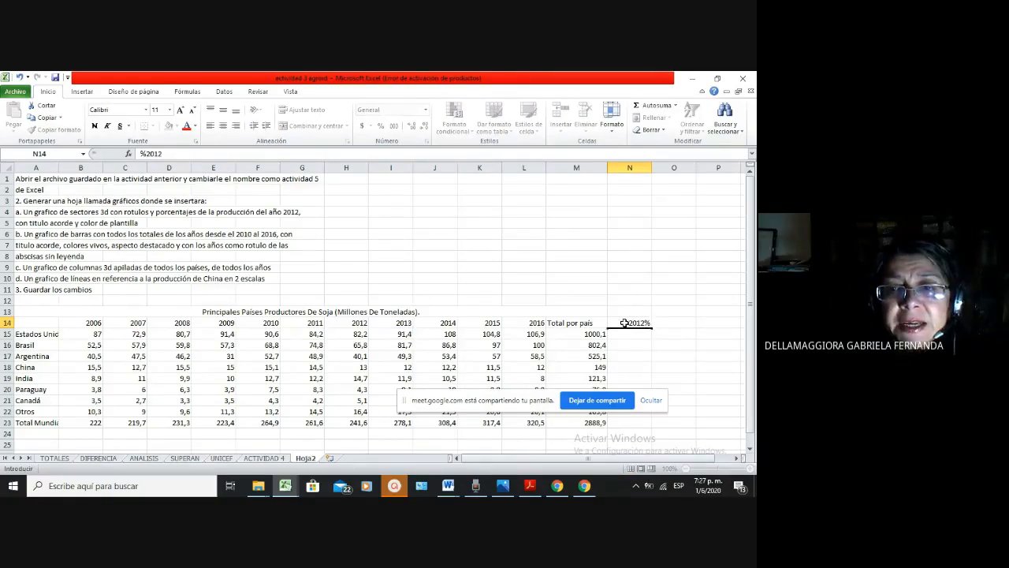
key(Return)
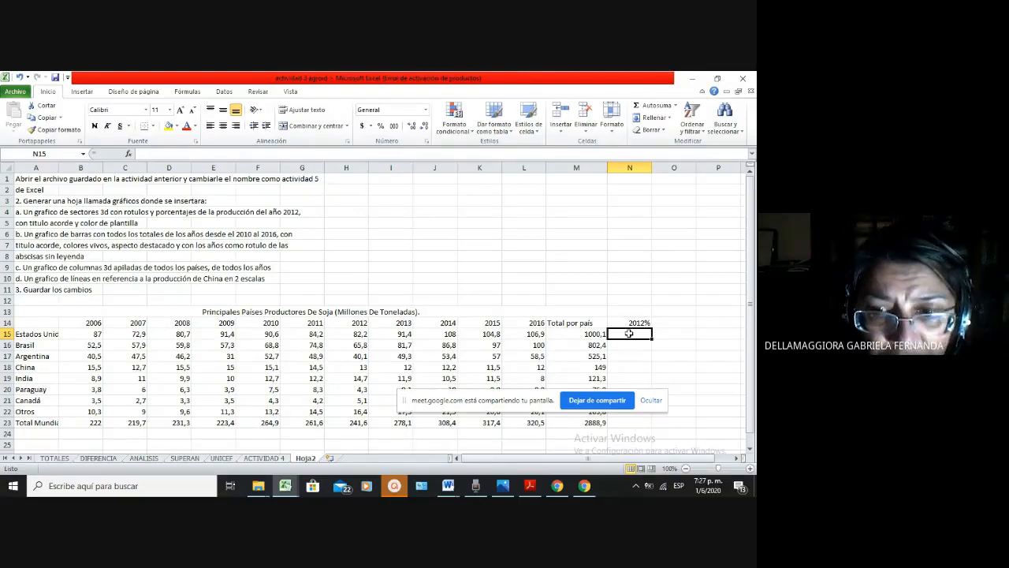
Enter the formula =H15/$H$23 in N15 to calculate Estados Unidos' share of the 2012 world total
text(=)
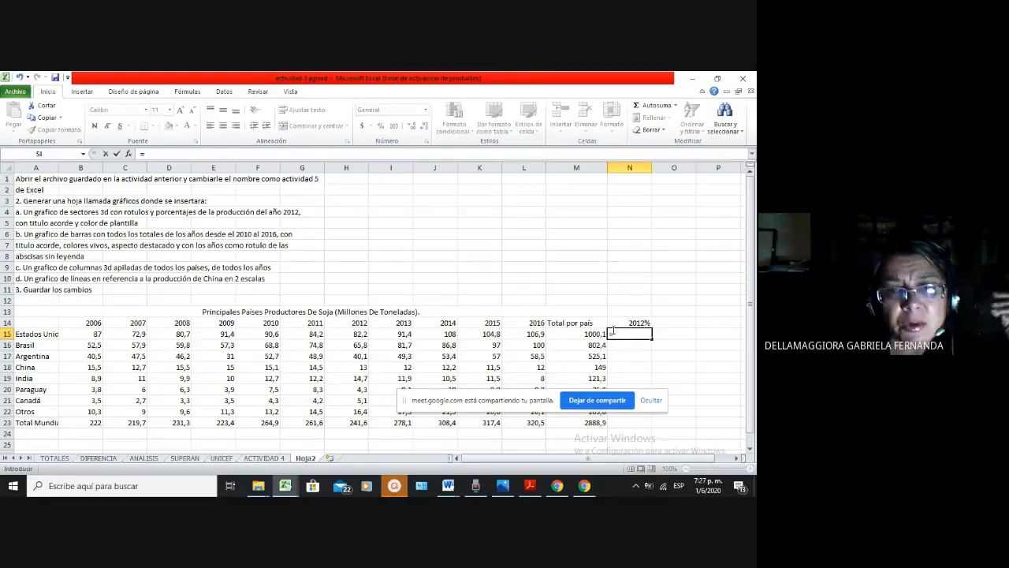
click(363, 331)
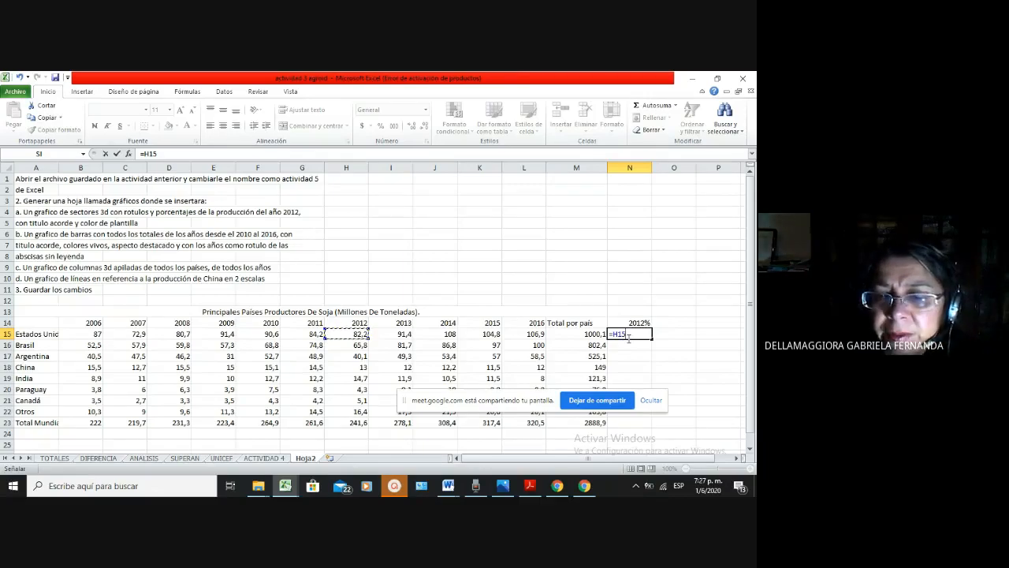
text(/)
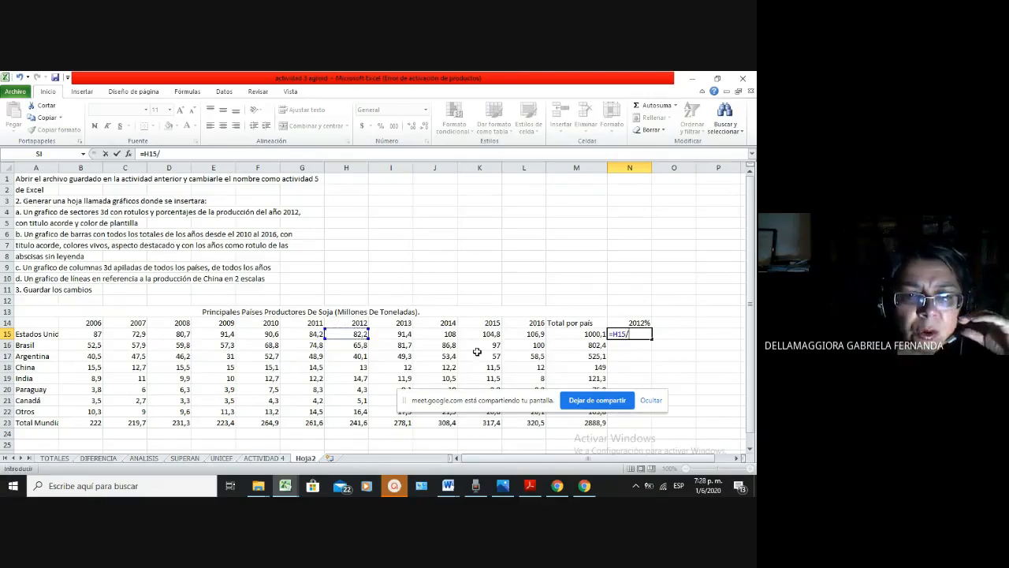
click(356, 422)
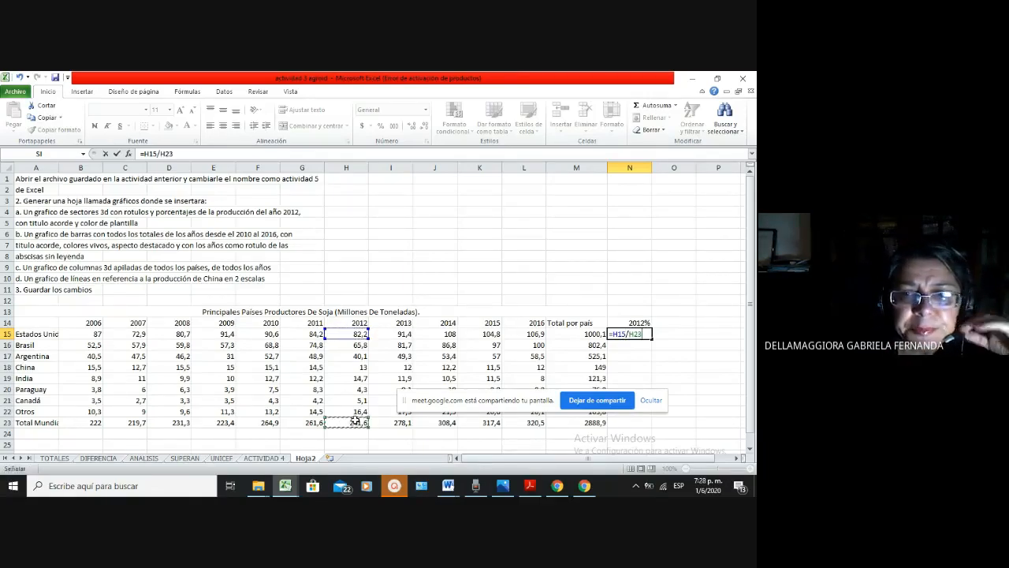
key(F4)
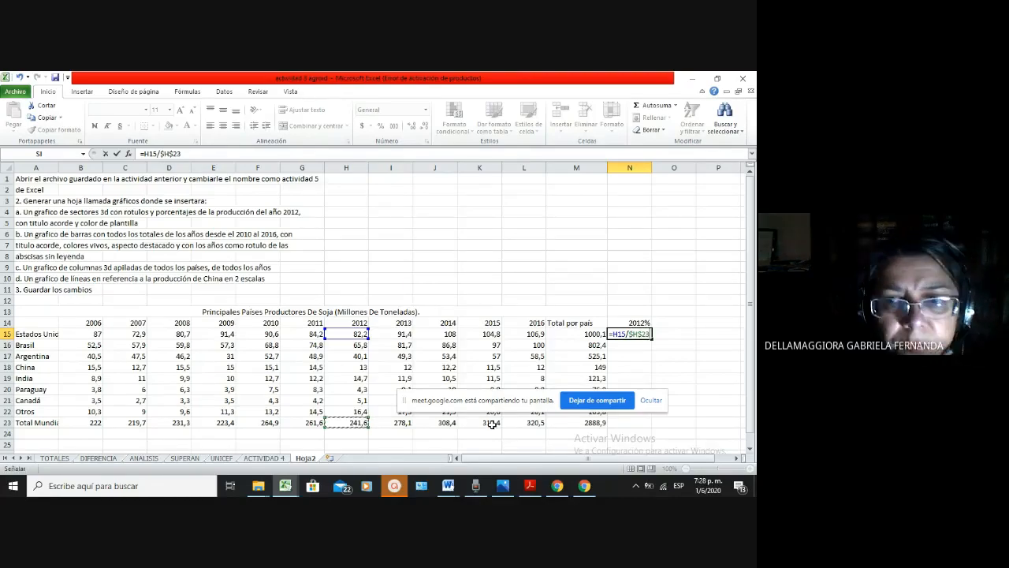
key(Return)
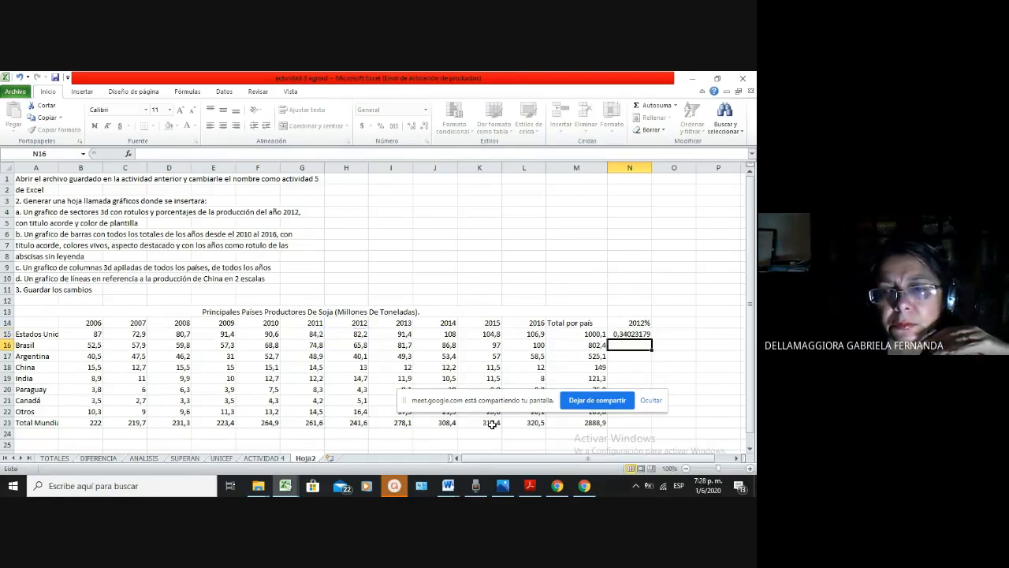
Format the share in N15 as a percentage and fill its formula down to N23
click(633, 333)
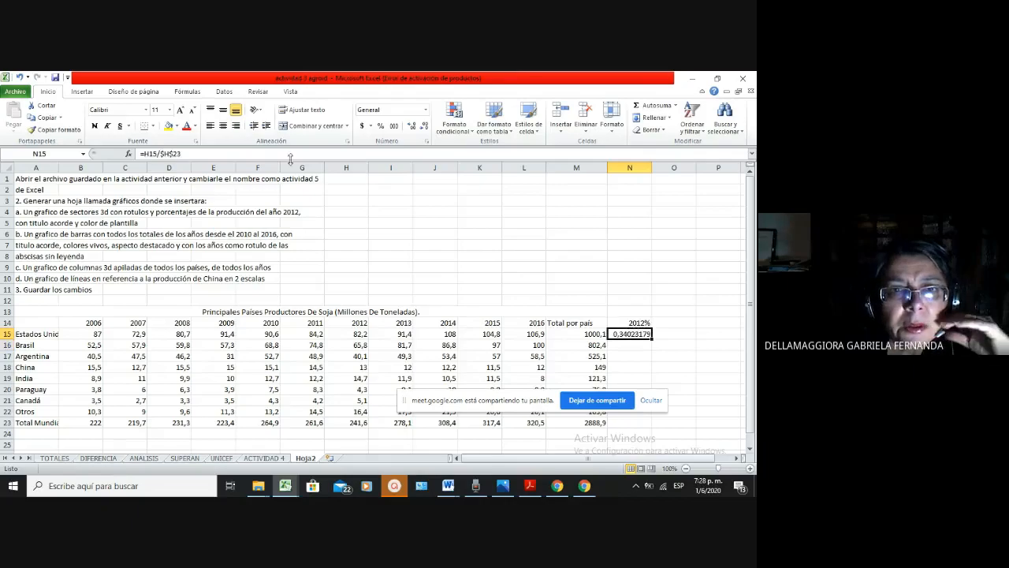
click(381, 125)
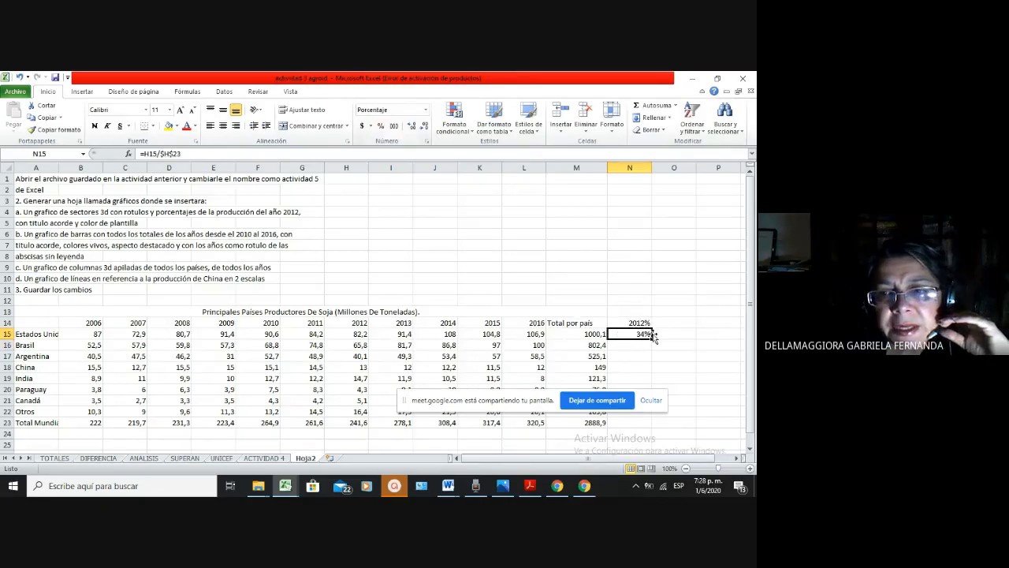
drag(652, 338, 651, 428)
click(667, 347)
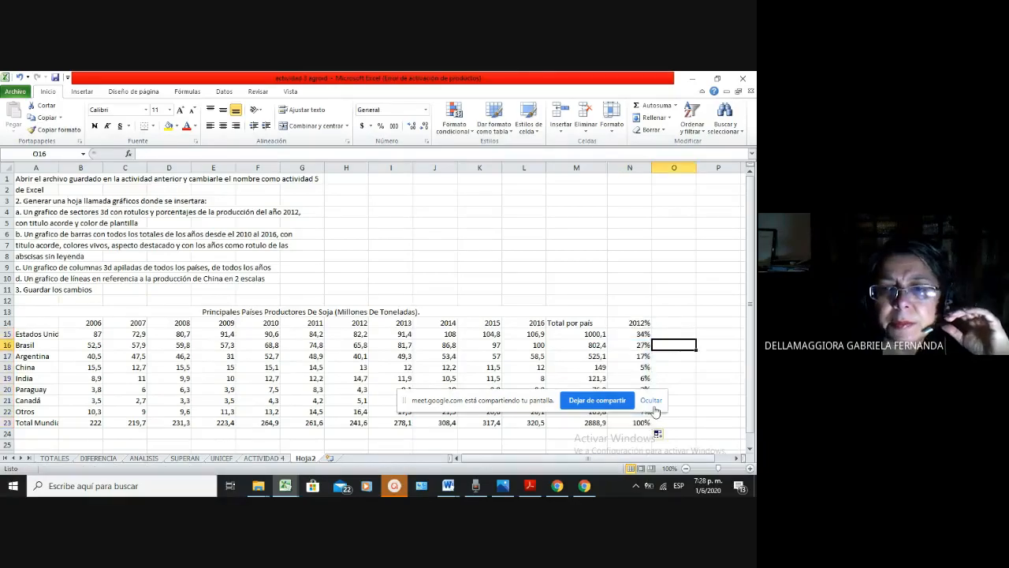
Move the Meet screen-sharing notice below the soy table and zoom the sheet to 110%
click(650, 398)
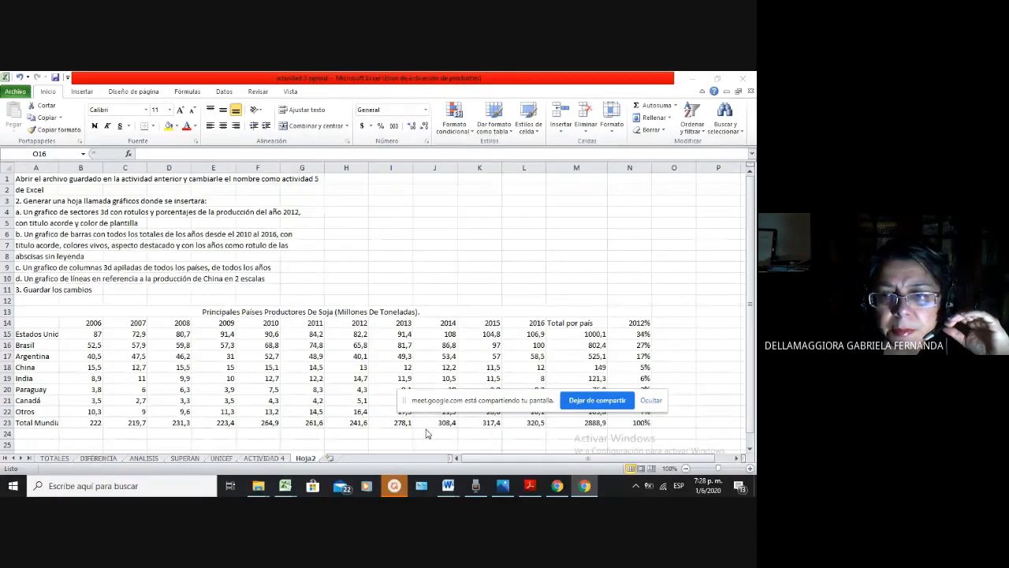
drag(426, 398, 291, 446)
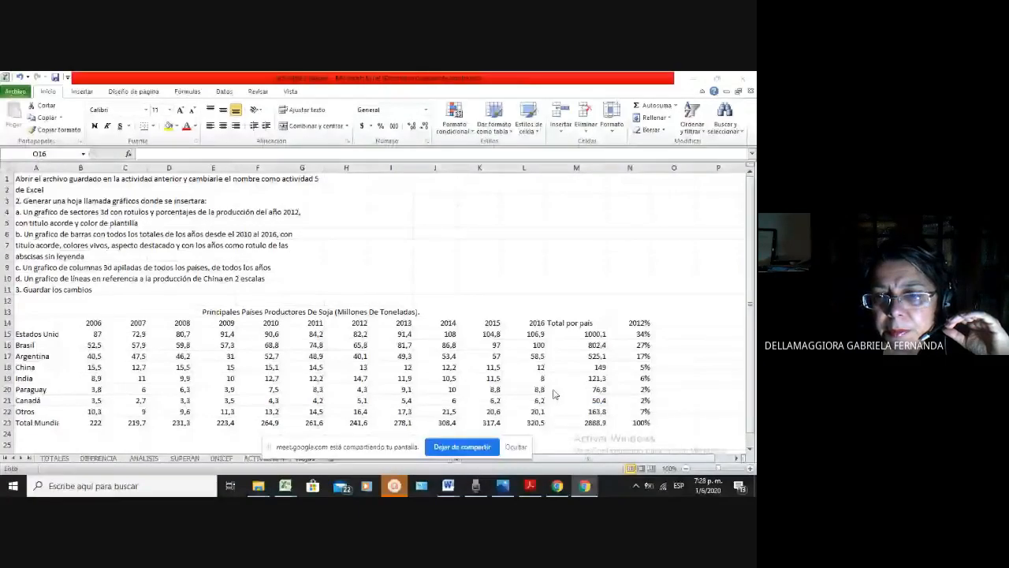
click(750, 449)
scroll(753, 451, down, 2)
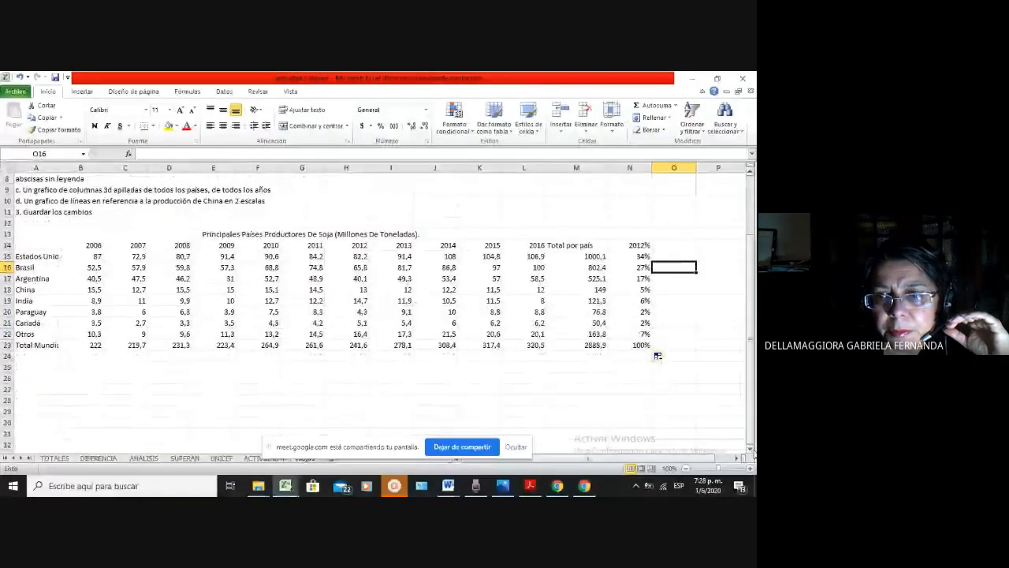
click(749, 468)
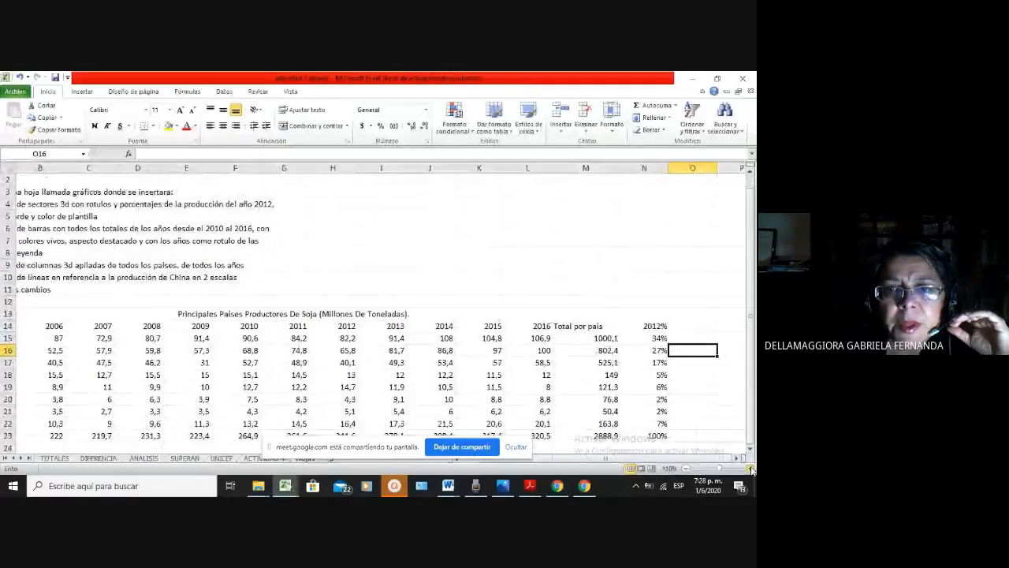
scroll(751, 452, down, 1)
scroll(627, 391, down, 1)
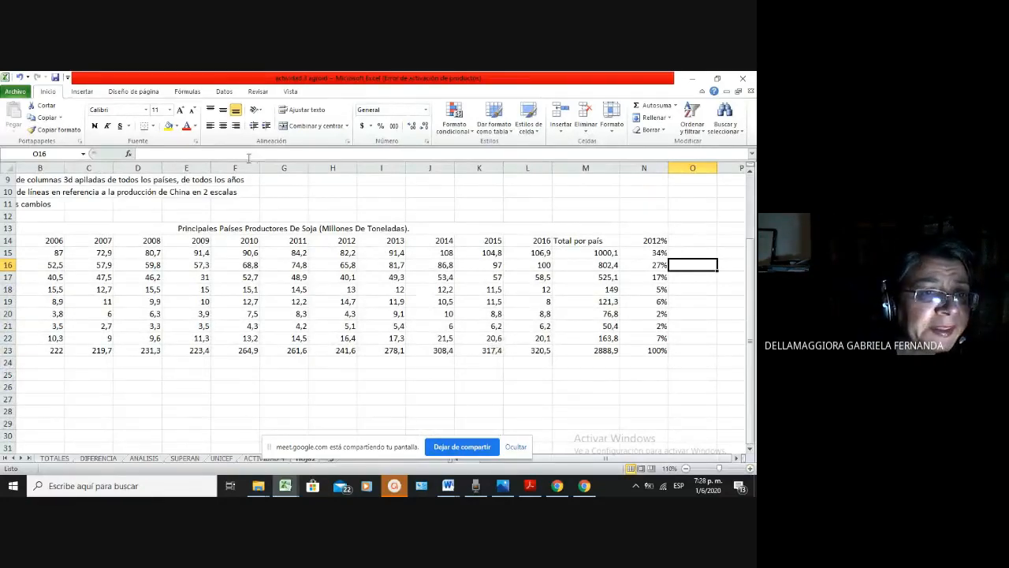
scroll(268, 200, up, 1)
scroll(268, 200, up, 2)
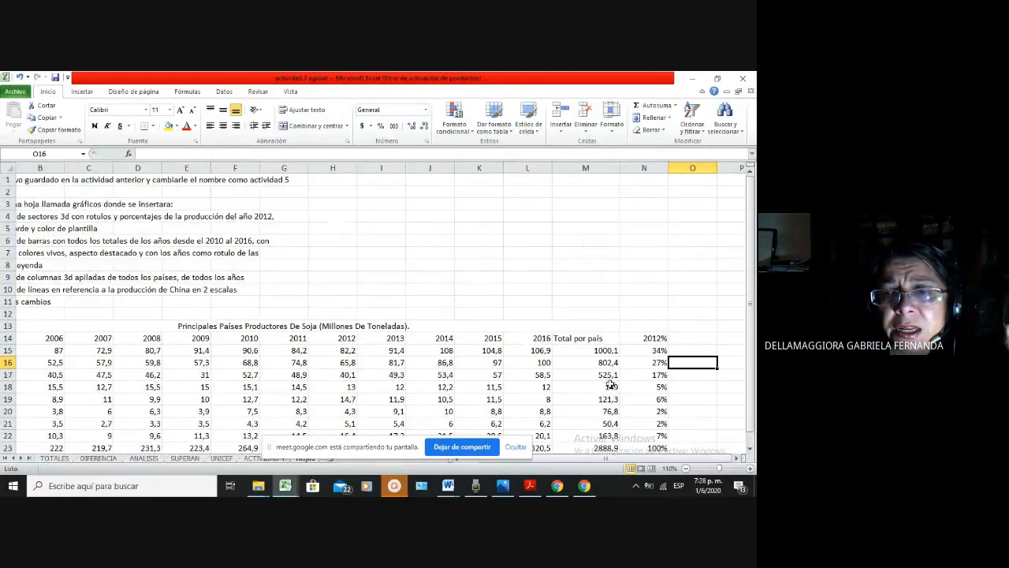
scroll(610, 384, down, 1)
scroll(610, 385, down, 2)
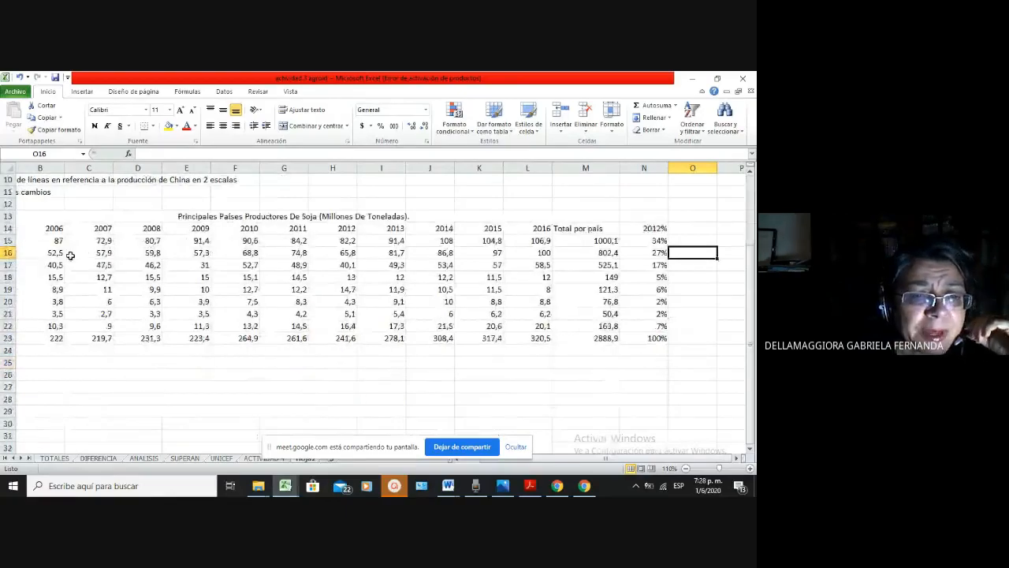
Insert a 3D pie chart using the country names in A15:A22 and the 2012 percentages in N15:N22, without the Total Mundial row
drag(605, 458, 575, 465)
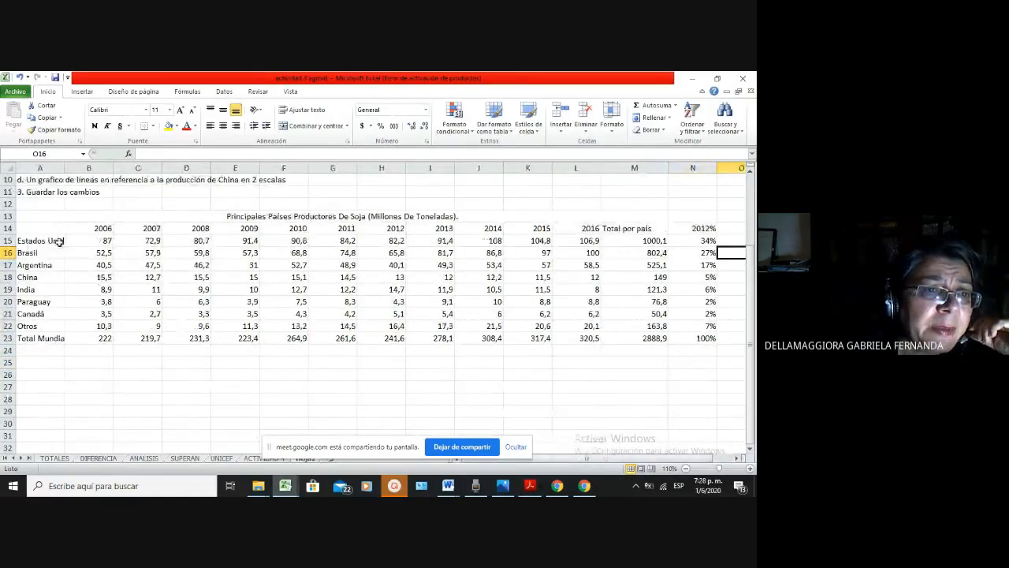
drag(32, 238, 34, 326)
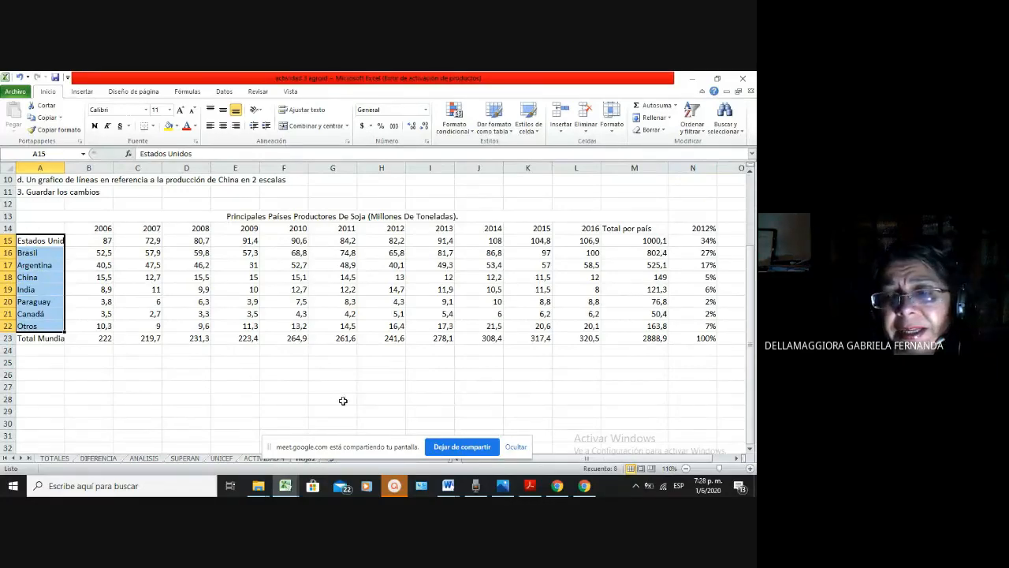
click(751, 450)
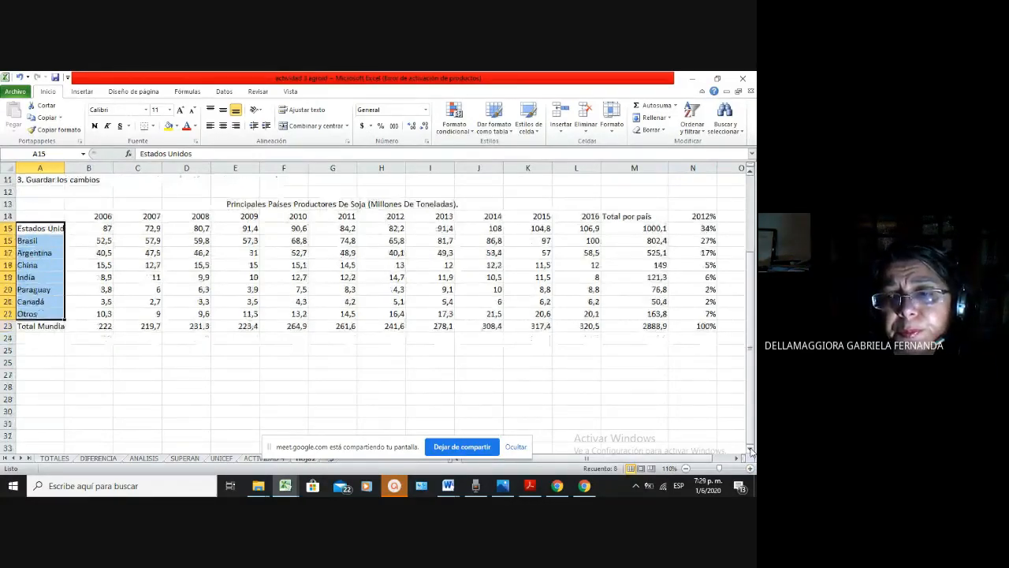
click(751, 450)
click(750, 450)
click(737, 457)
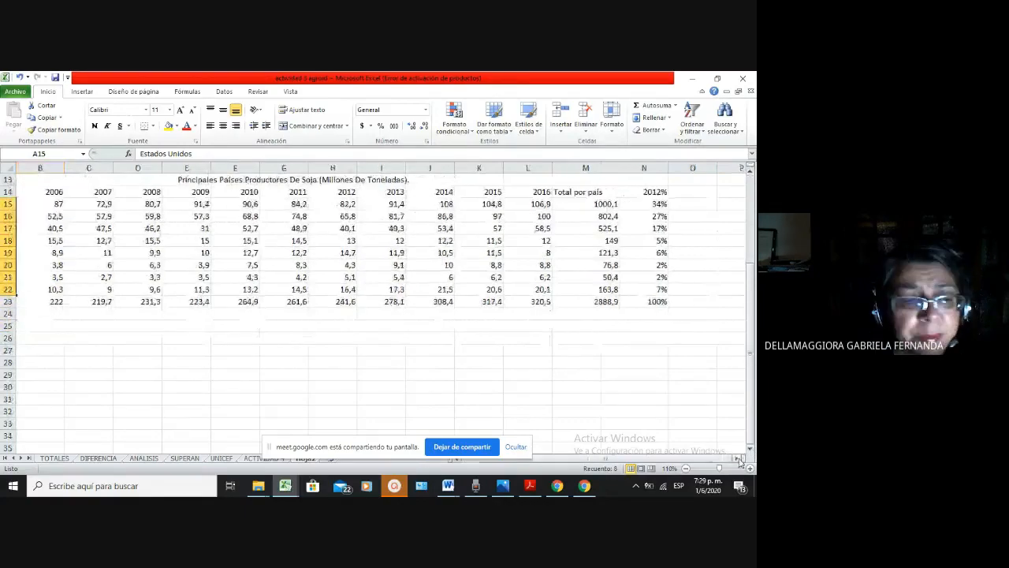
click(737, 456)
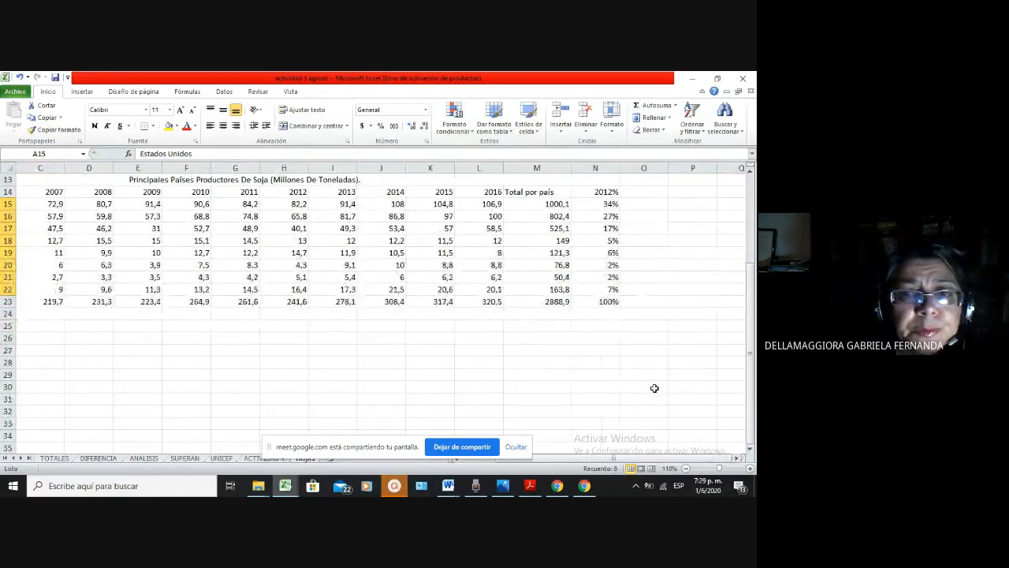
drag(607, 205, 612, 293)
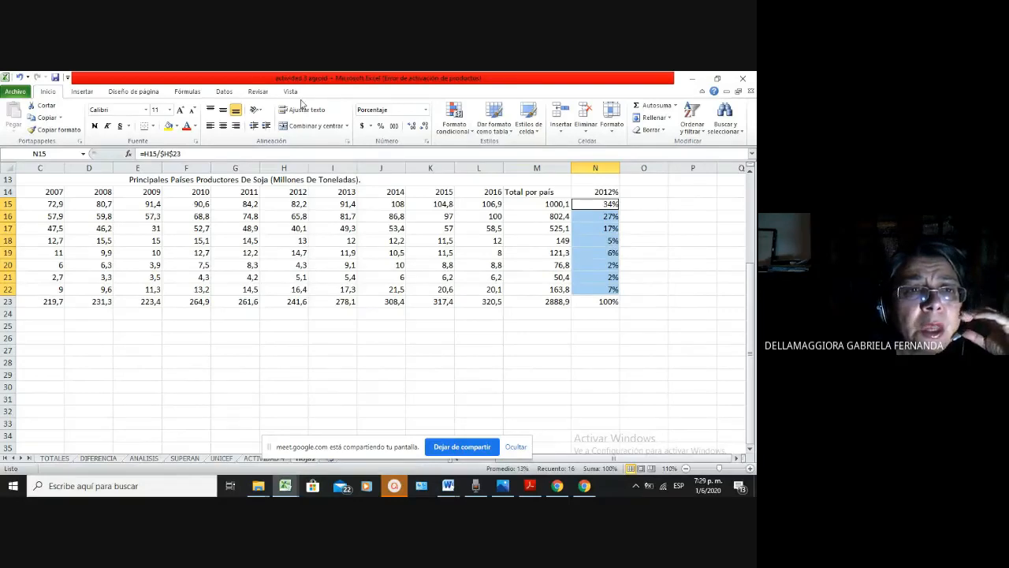
click(83, 92)
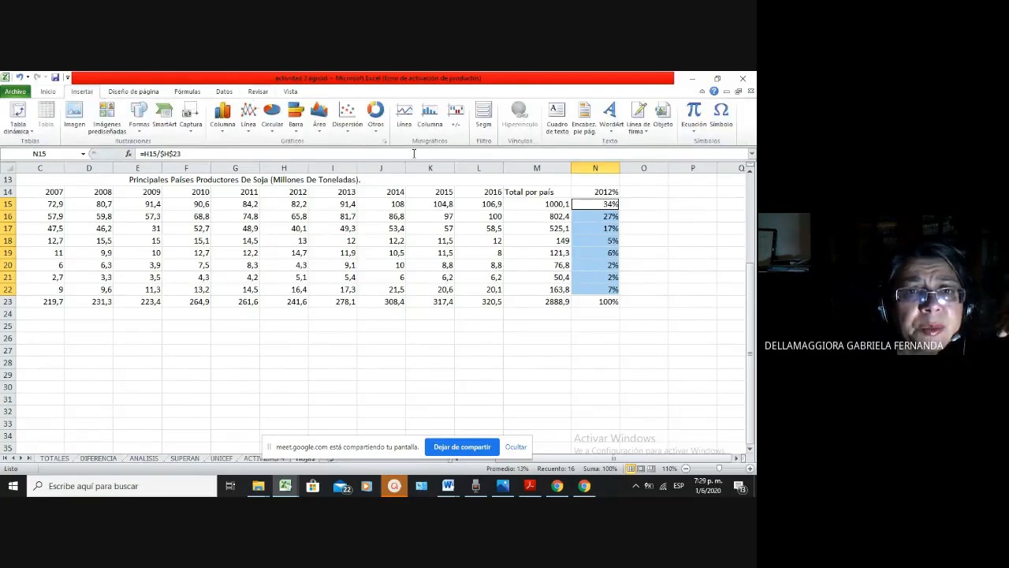
click(272, 130)
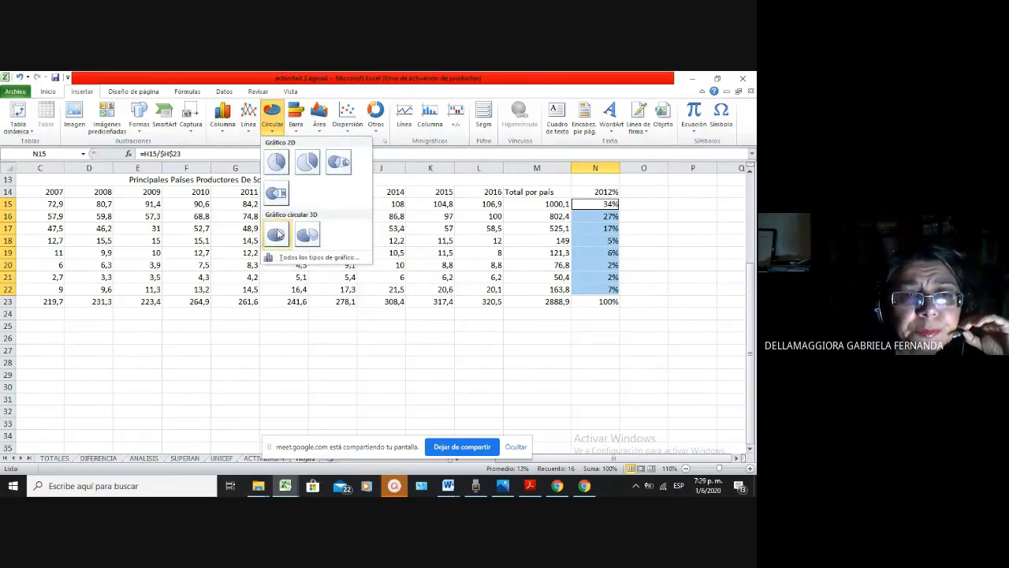
click(278, 233)
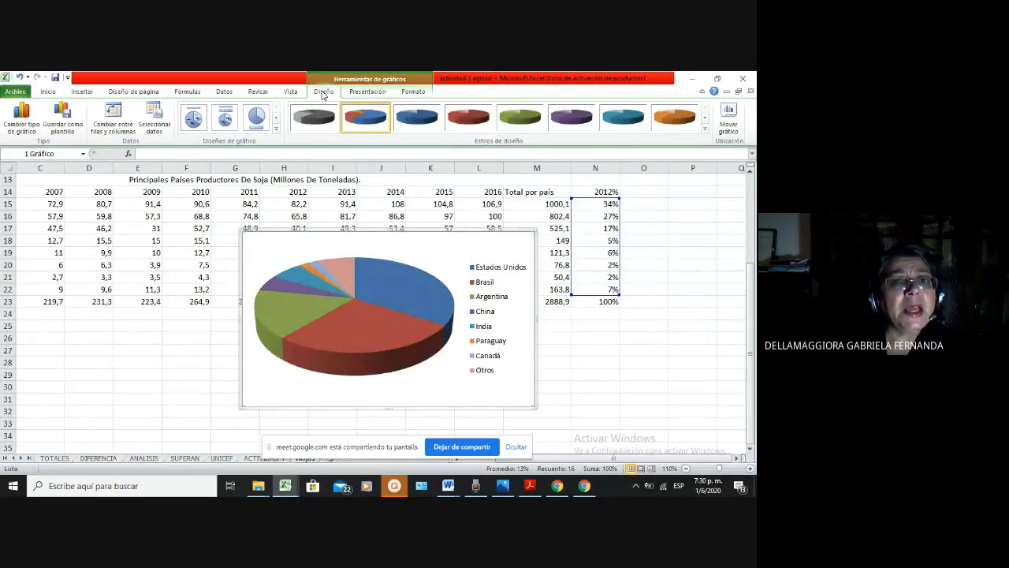
Add a chart title above the 3D pie chart using the Encima del gráfico option
click(369, 92)
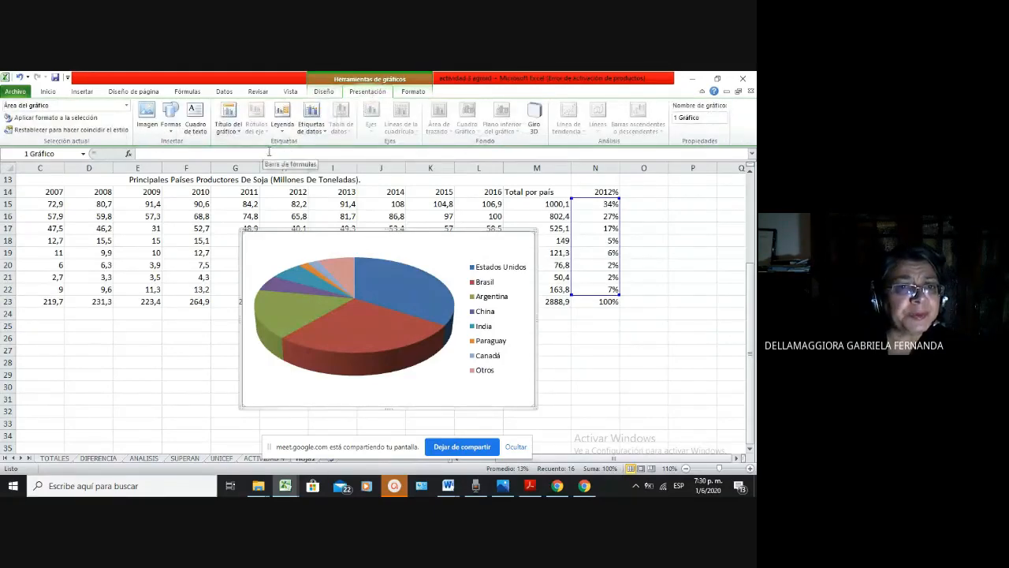
click(414, 92)
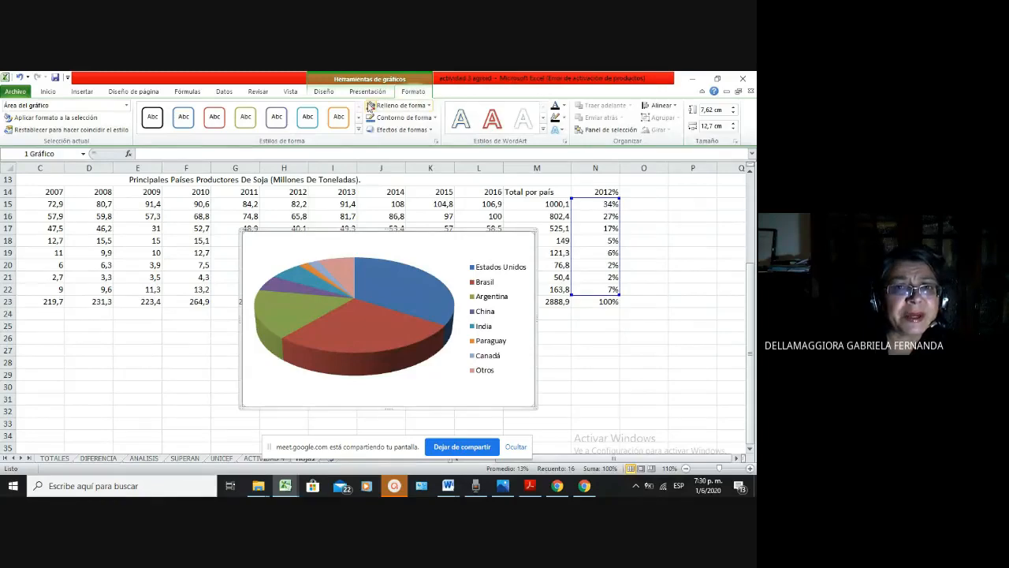
click(367, 92)
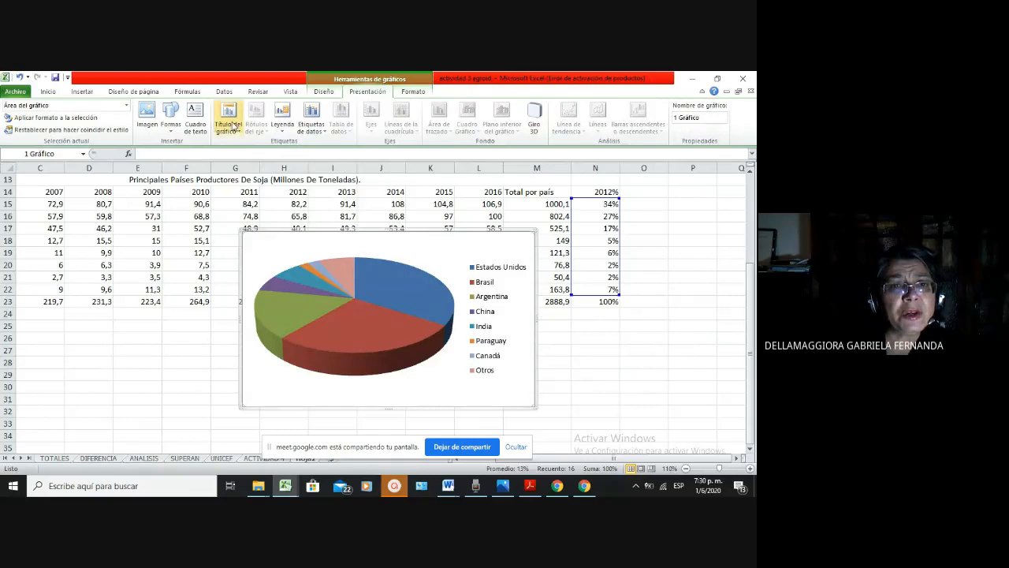
click(231, 124)
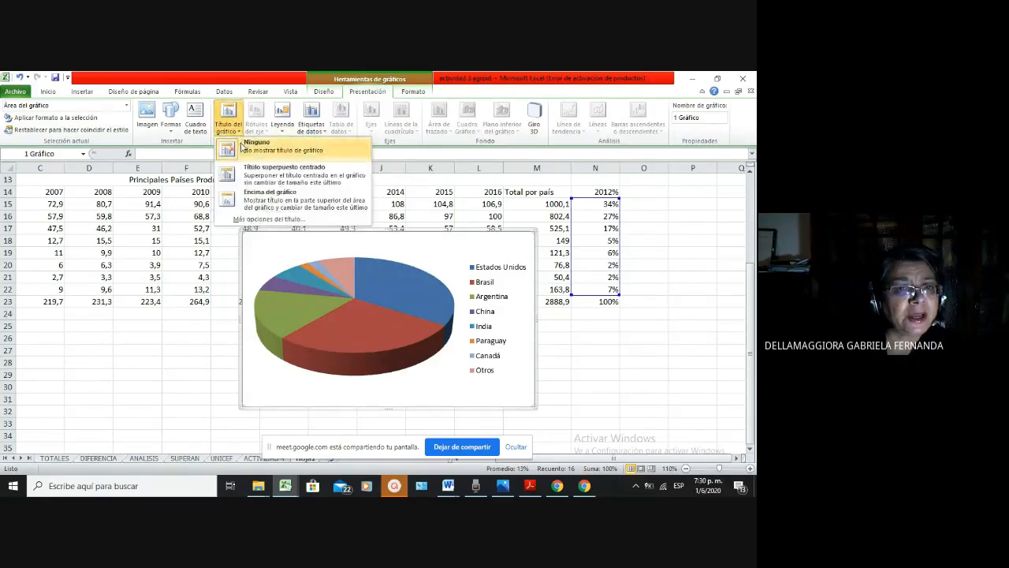
click(248, 200)
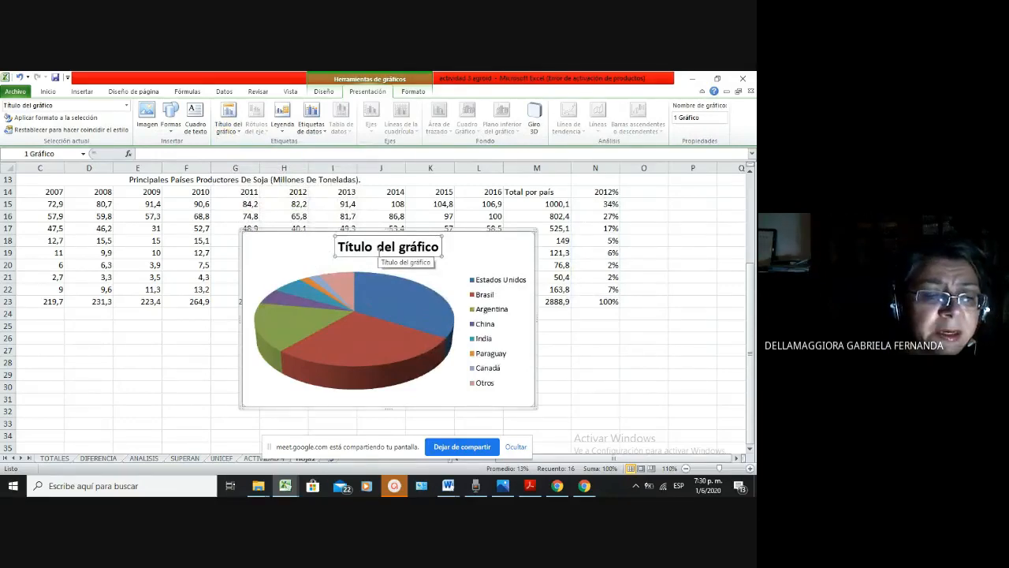
Set the 3D pie chart's title to "Producción 2012", including the accent on the ó
text(A)
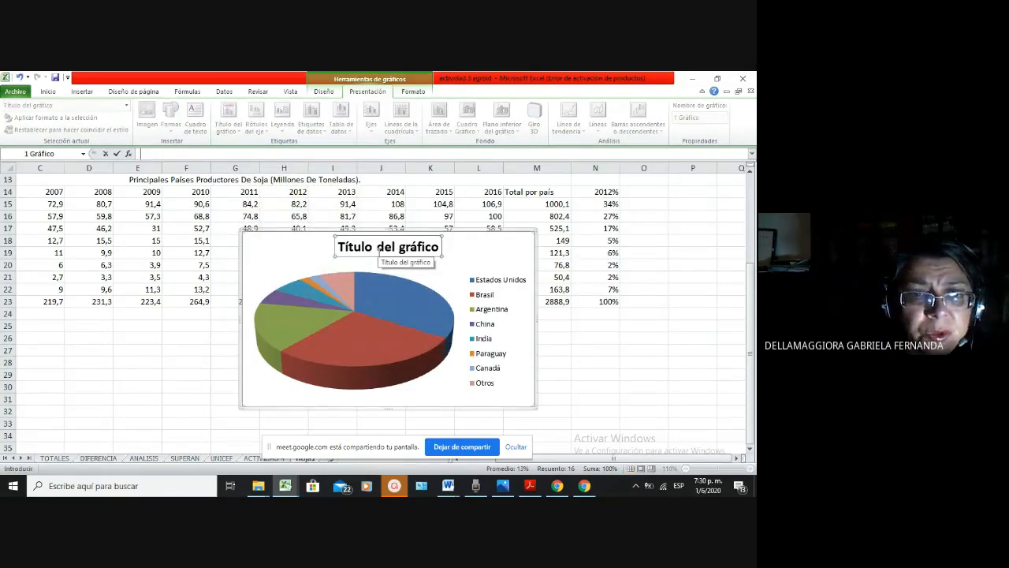
text(pR)
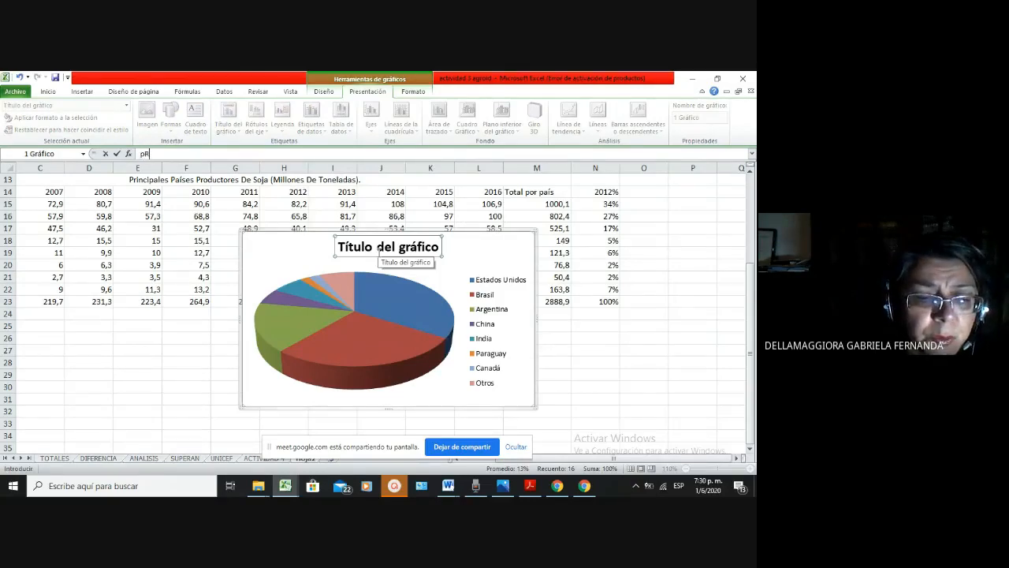
text(ODUCCION)
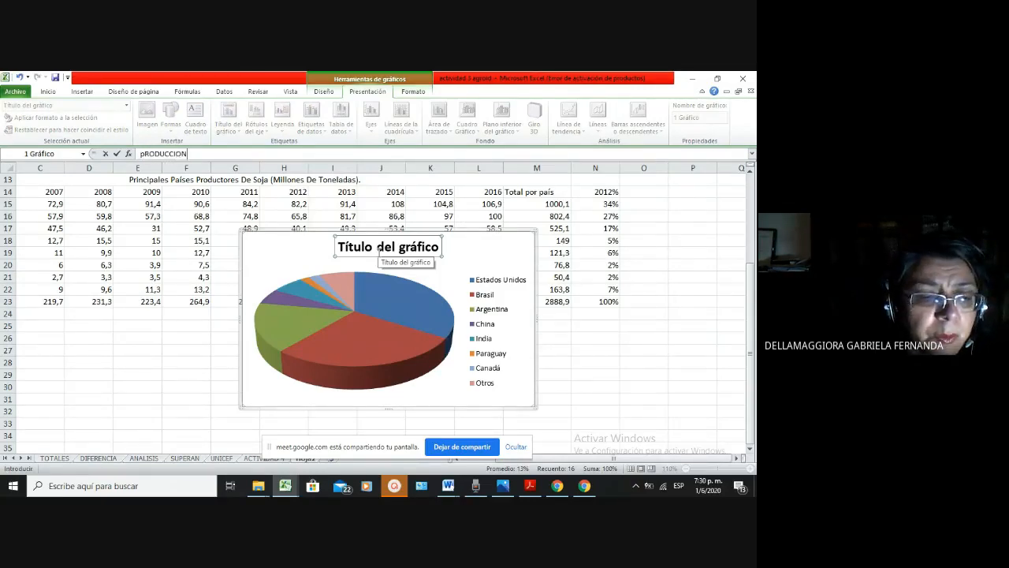
text( 2012)
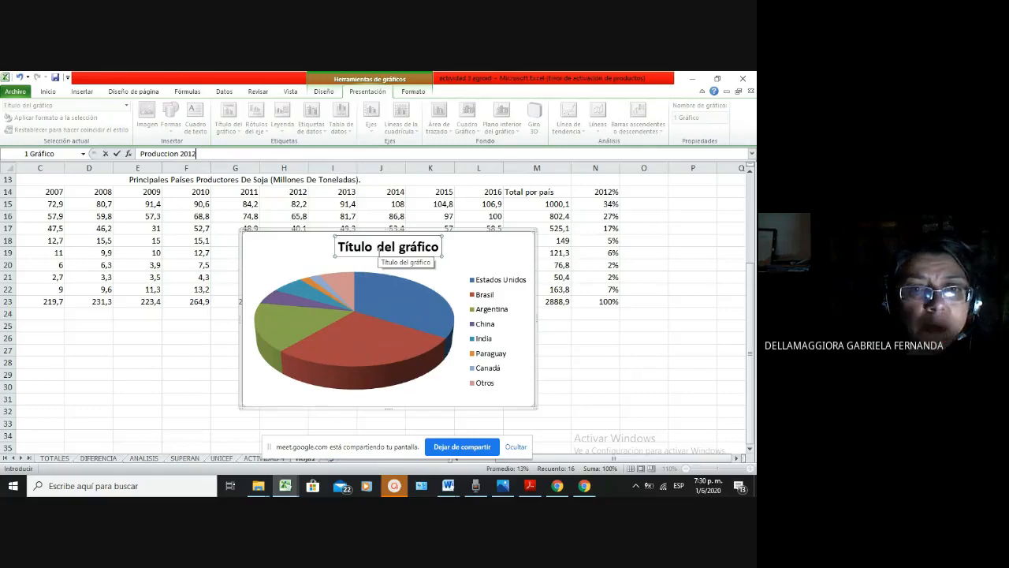
key(Return)
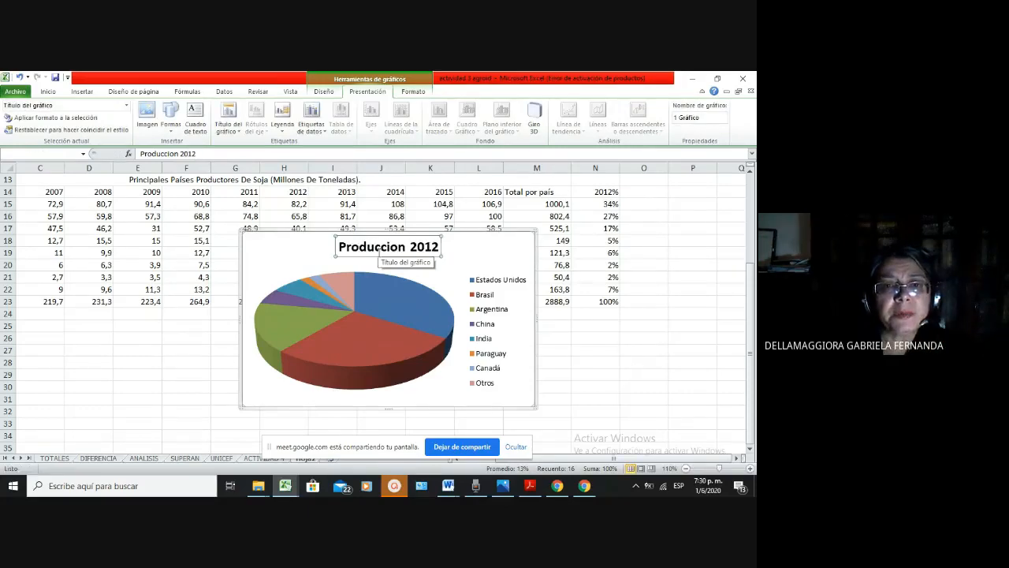
click(397, 243)
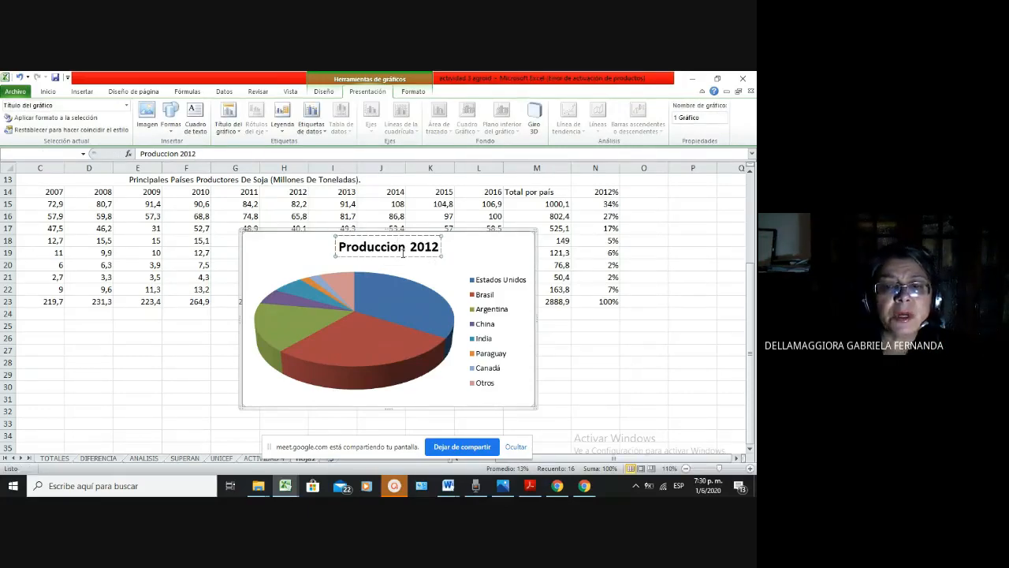
key(BackSpace)
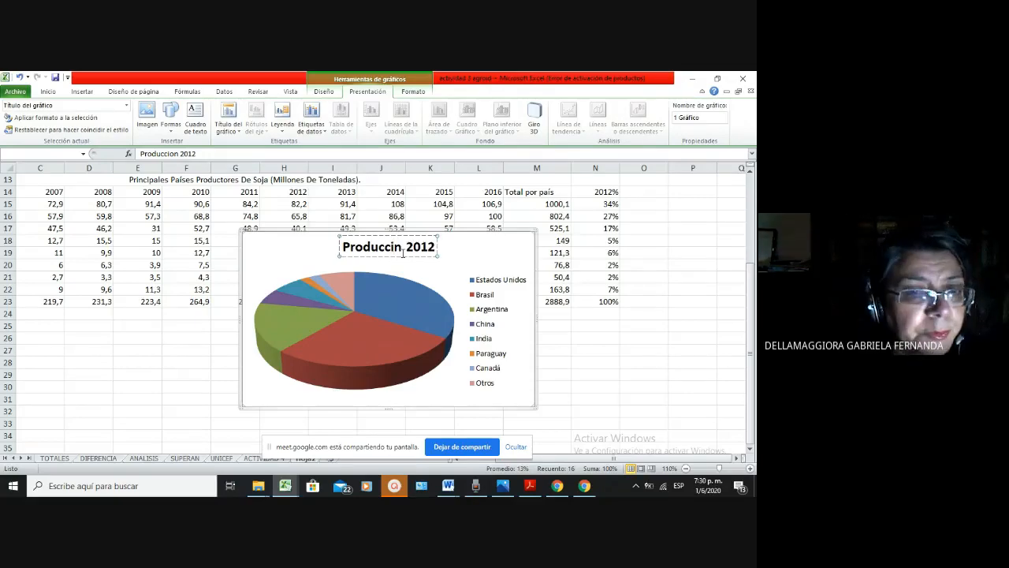
text(ó)
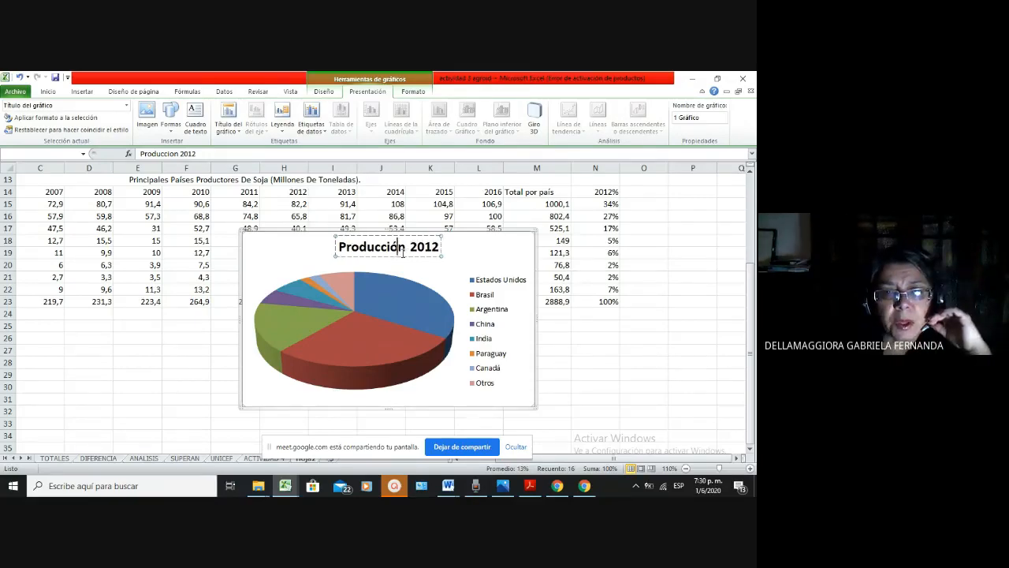
Turn off the pie chart's legend and add data labels with the Extremo externo option
scroll(476, 284, up, 1)
click(476, 284)
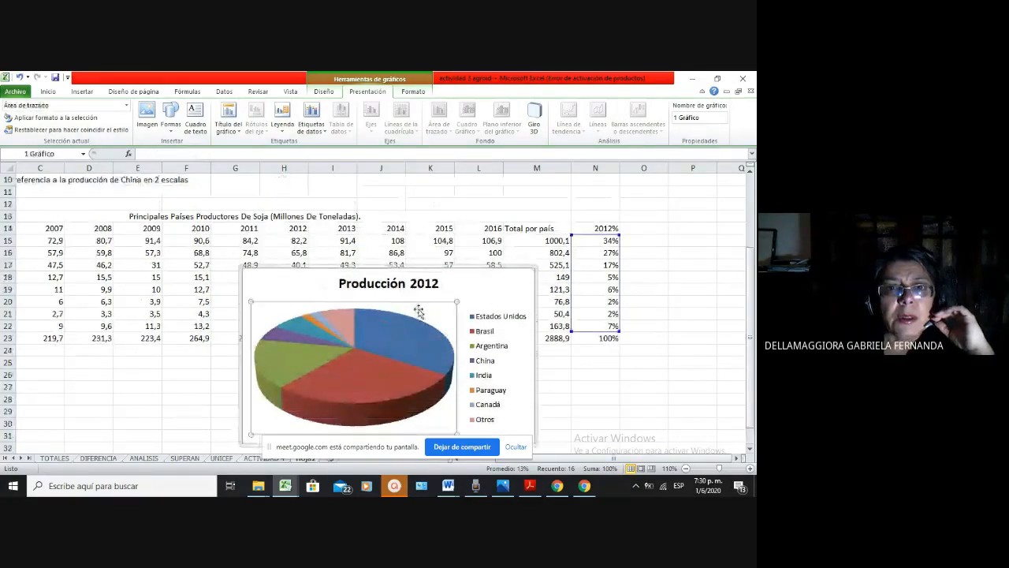
drag(455, 274, 461, 279)
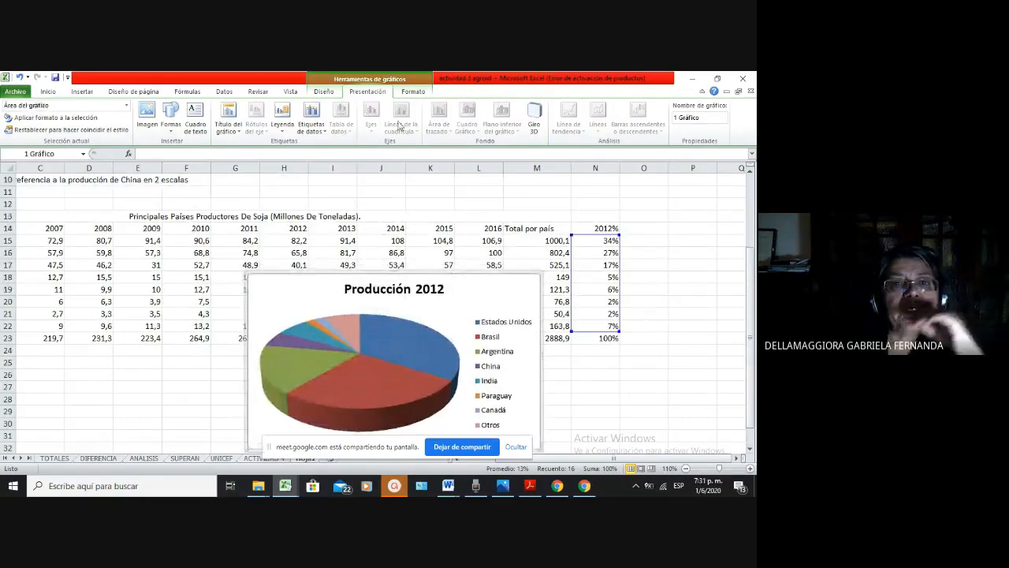
click(282, 125)
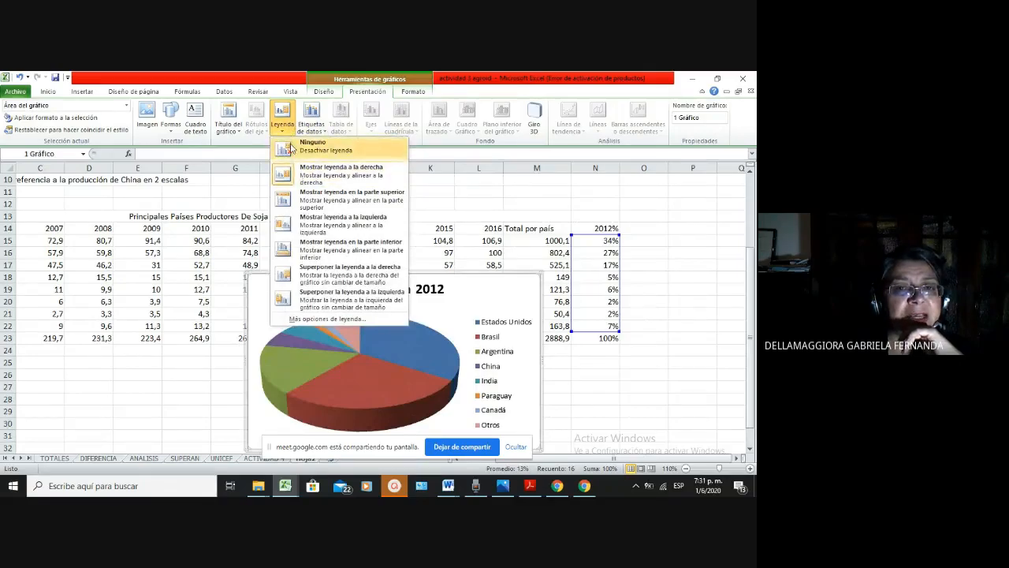
click(291, 147)
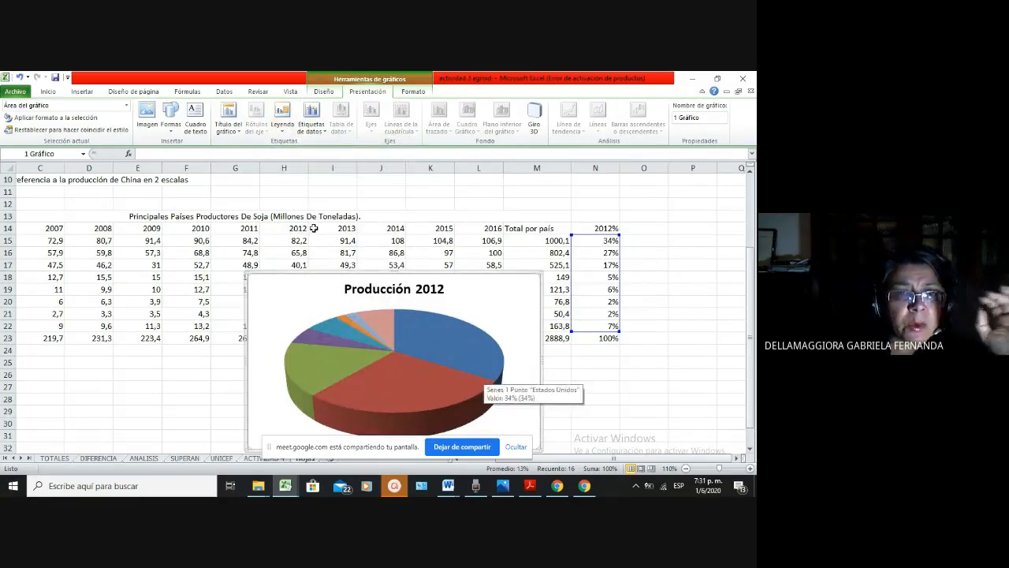
click(313, 127)
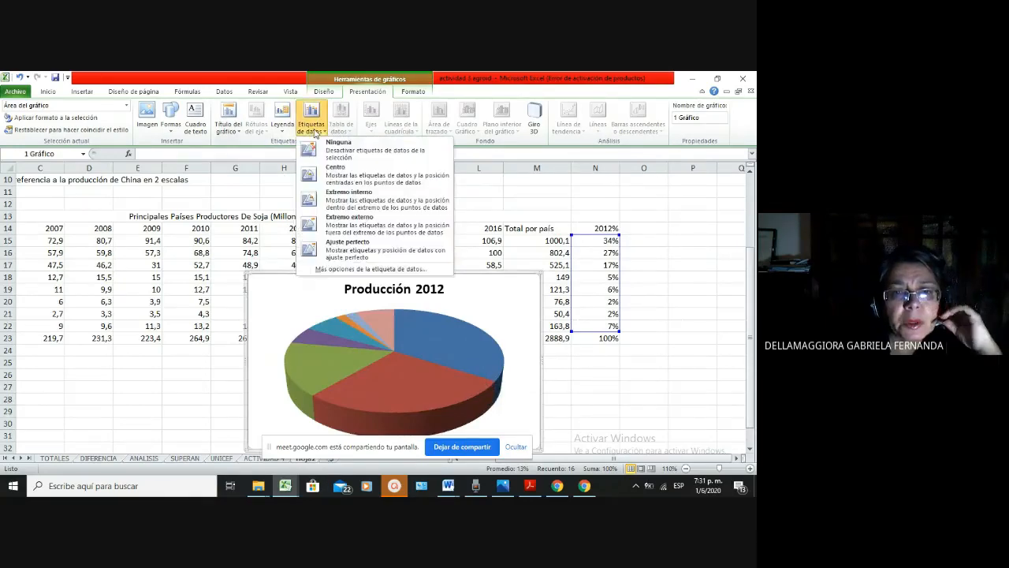
click(355, 227)
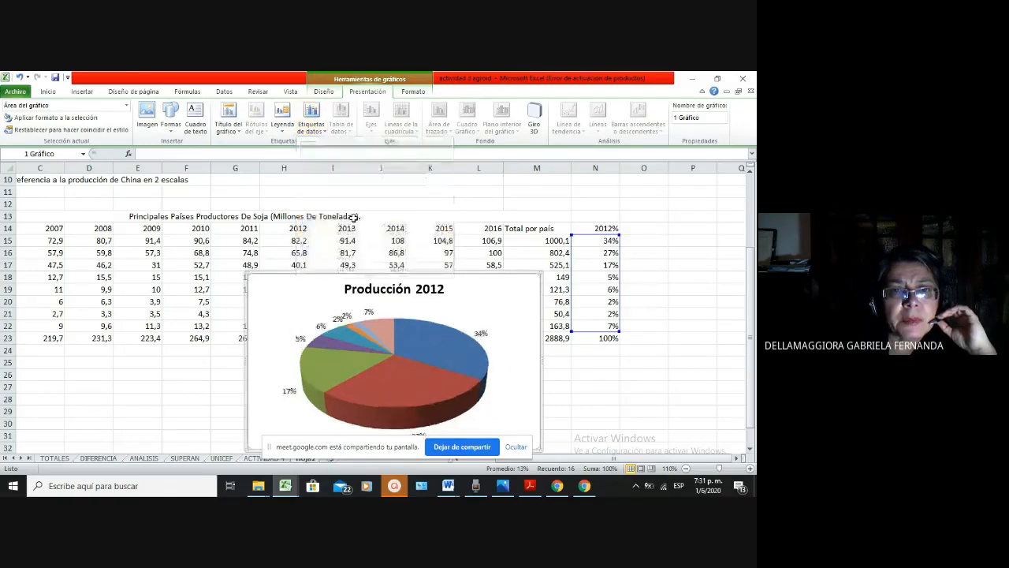
Format the pie's data labels to show Nombre de categoría and Porcentaje with guide lines, leaving Valor off
click(330, 130)
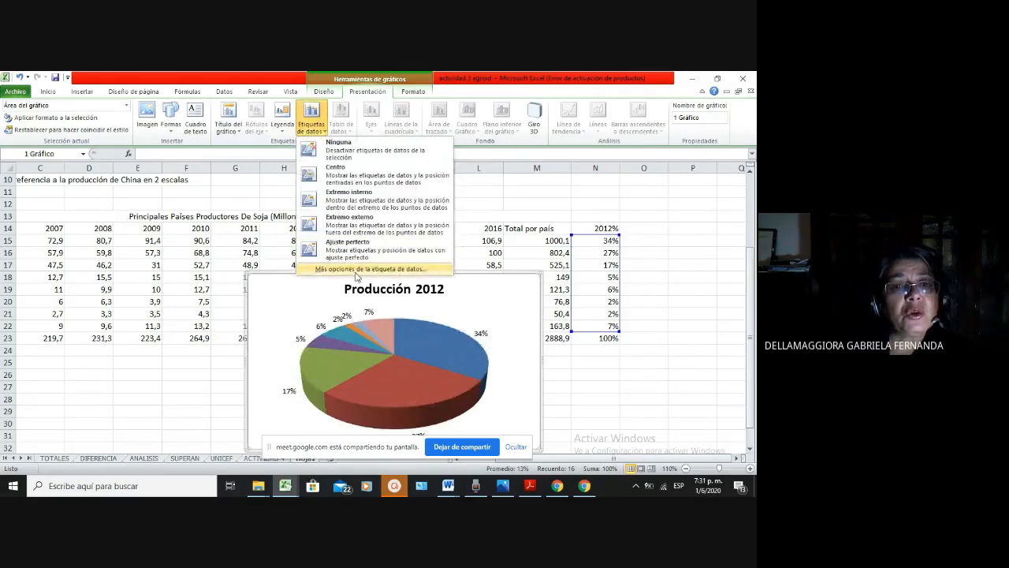
click(355, 269)
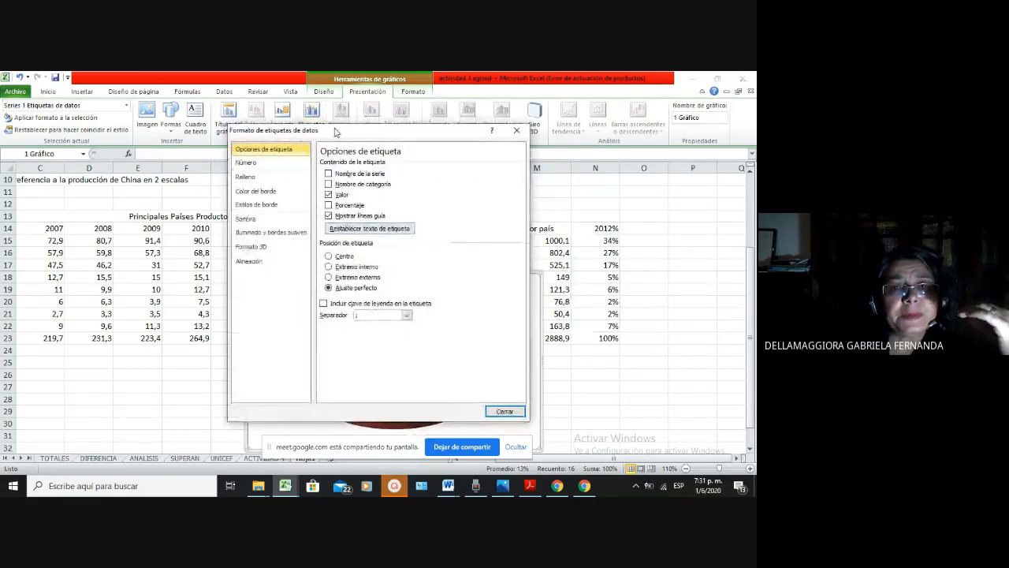
drag(336, 133, 602, 140)
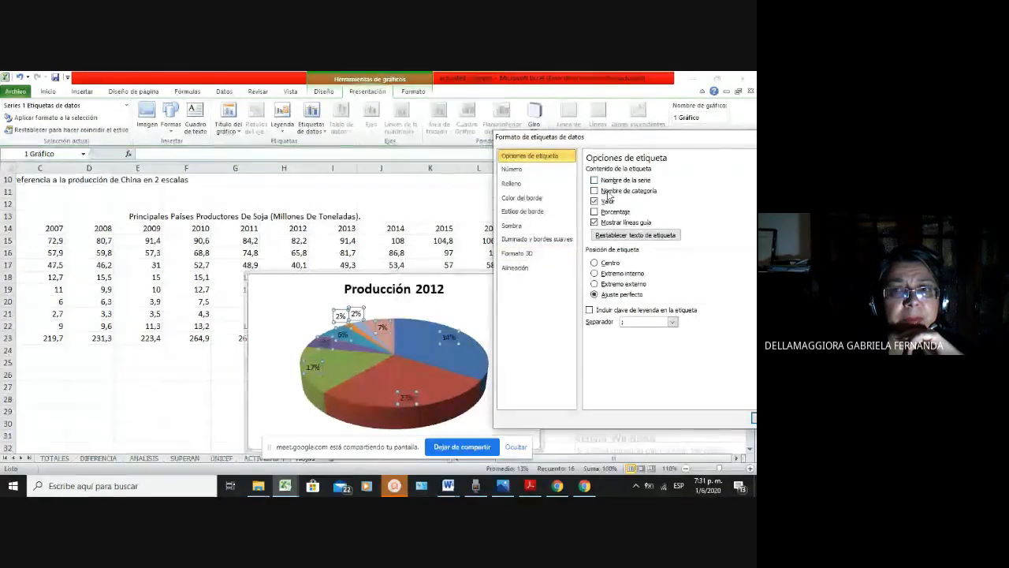
click(594, 212)
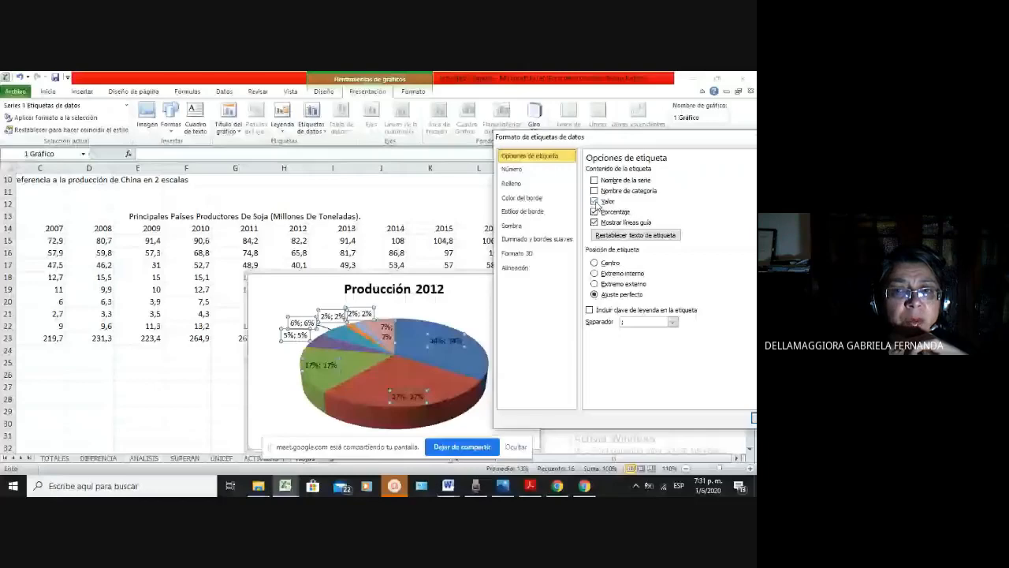
click(596, 201)
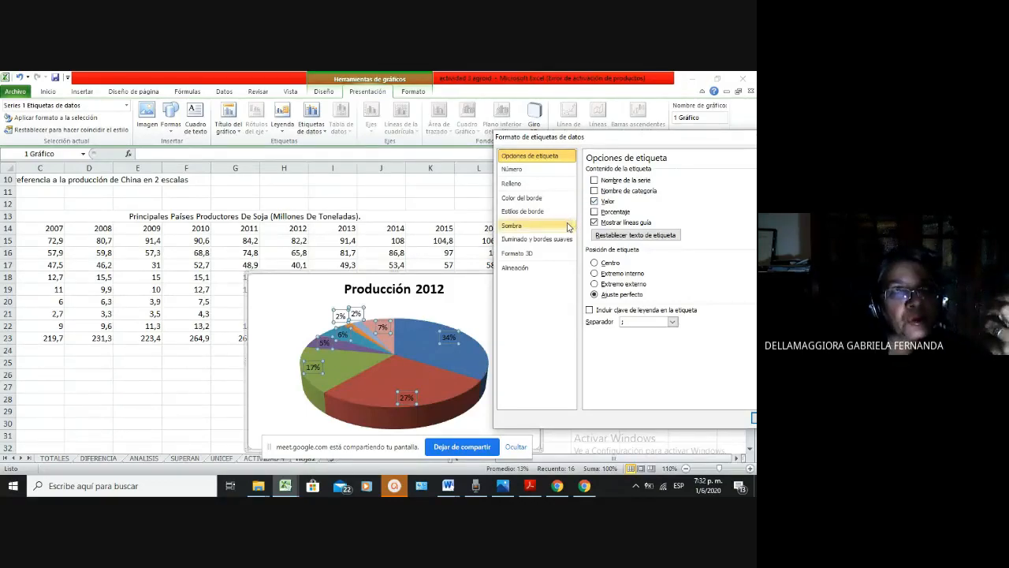
click(593, 223)
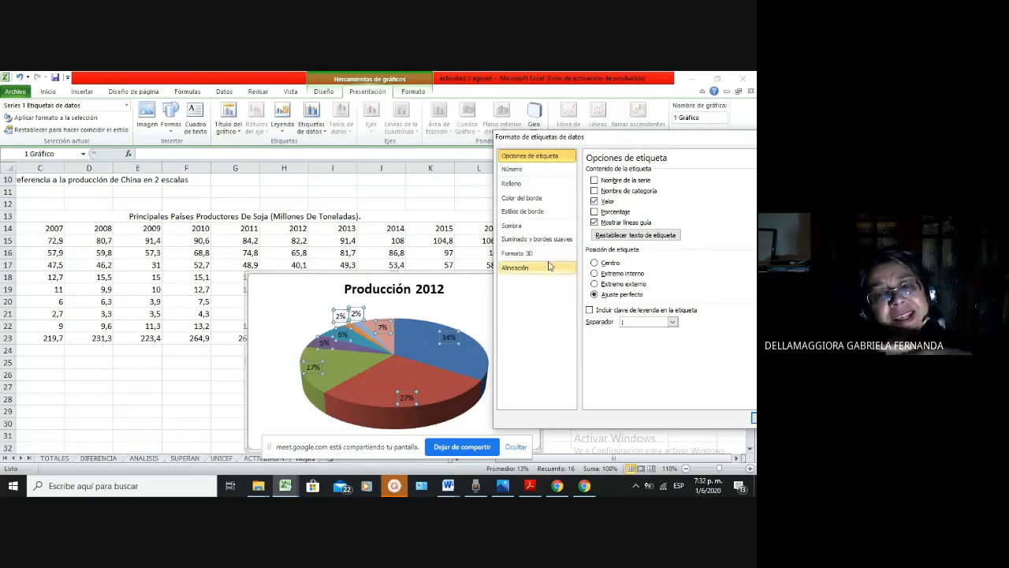
click(595, 204)
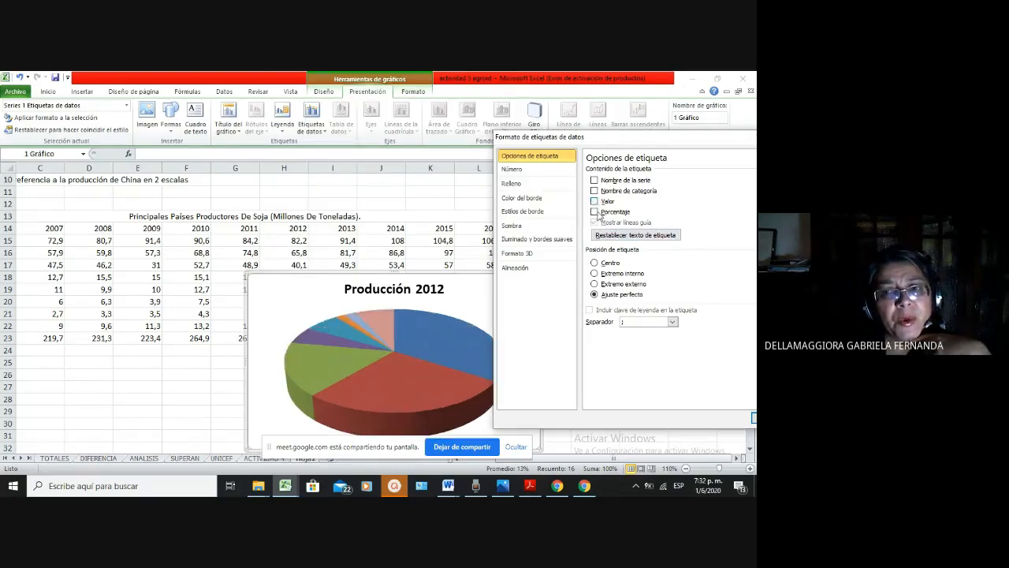
click(596, 212)
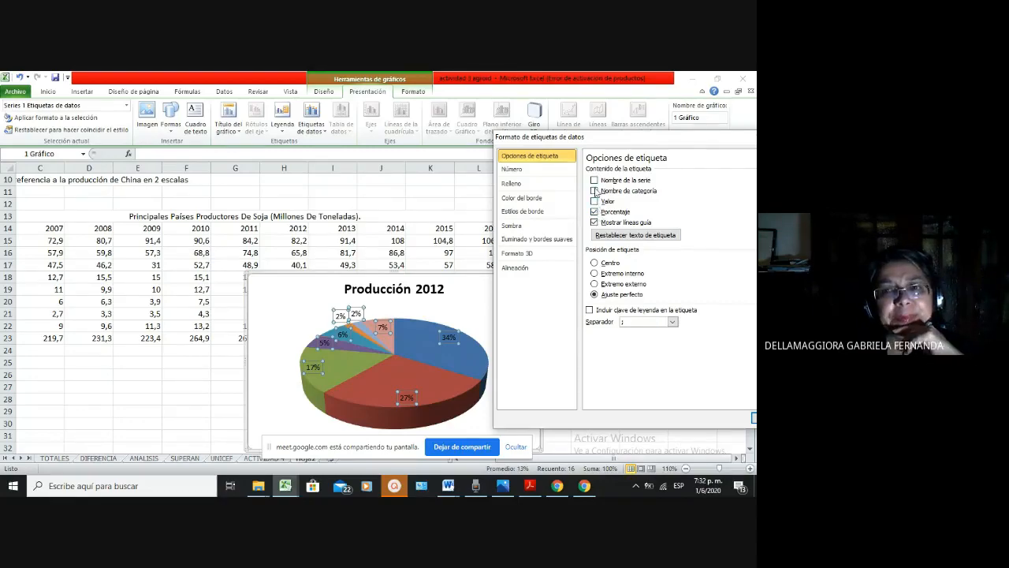
click(594, 191)
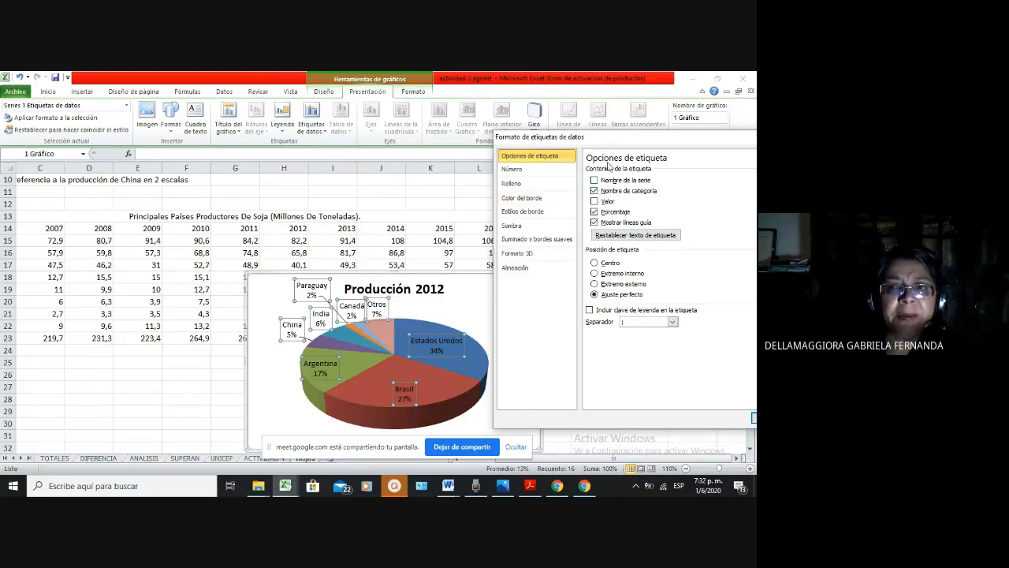
drag(619, 140, 492, 134)
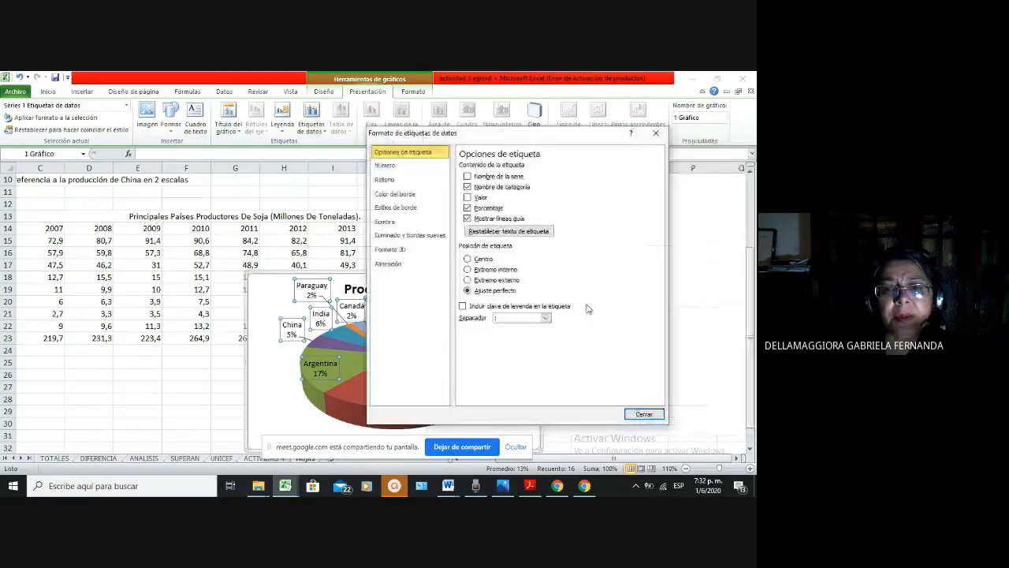
click(642, 413)
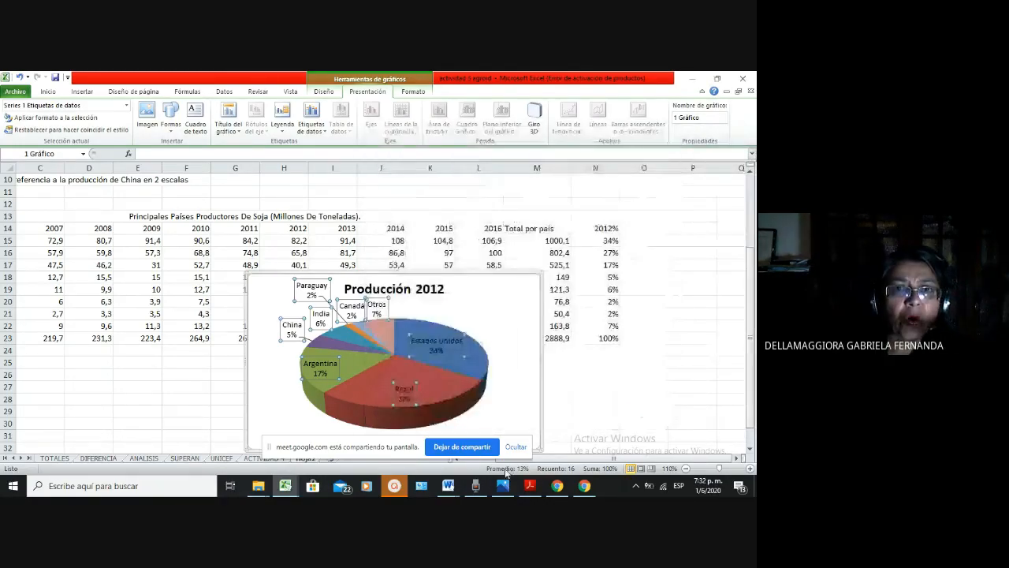
click(323, 91)
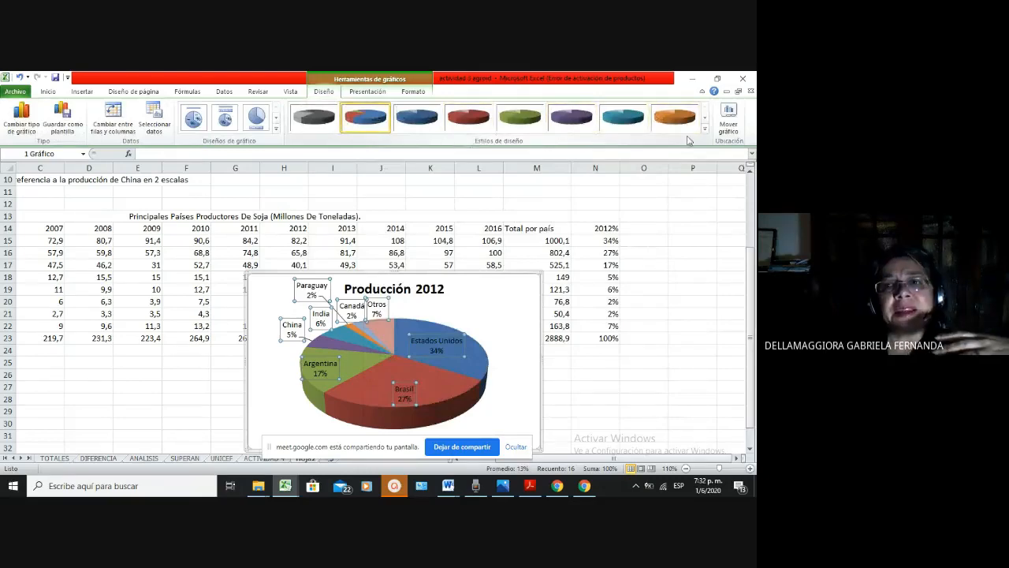
click(704, 118)
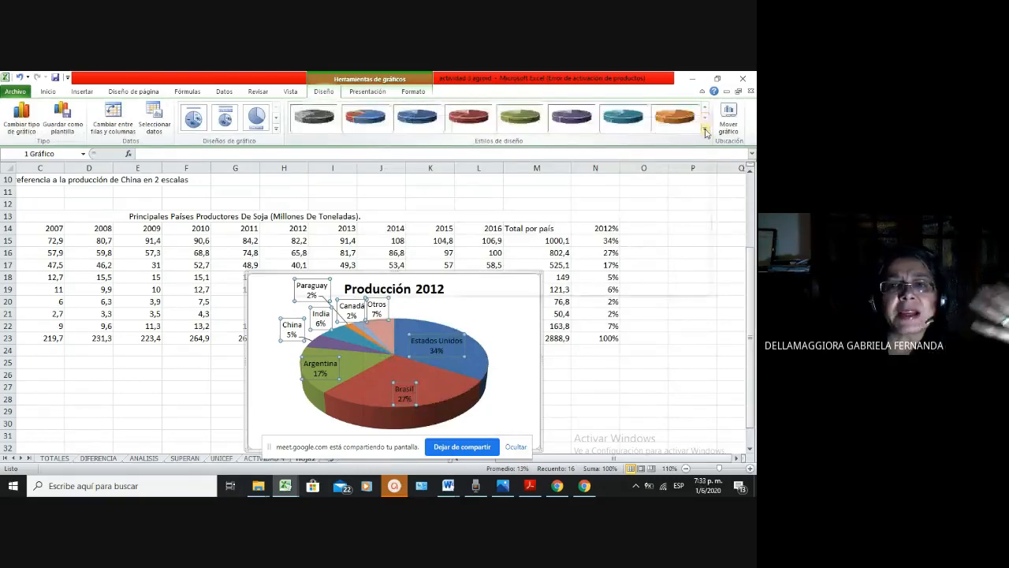
click(704, 129)
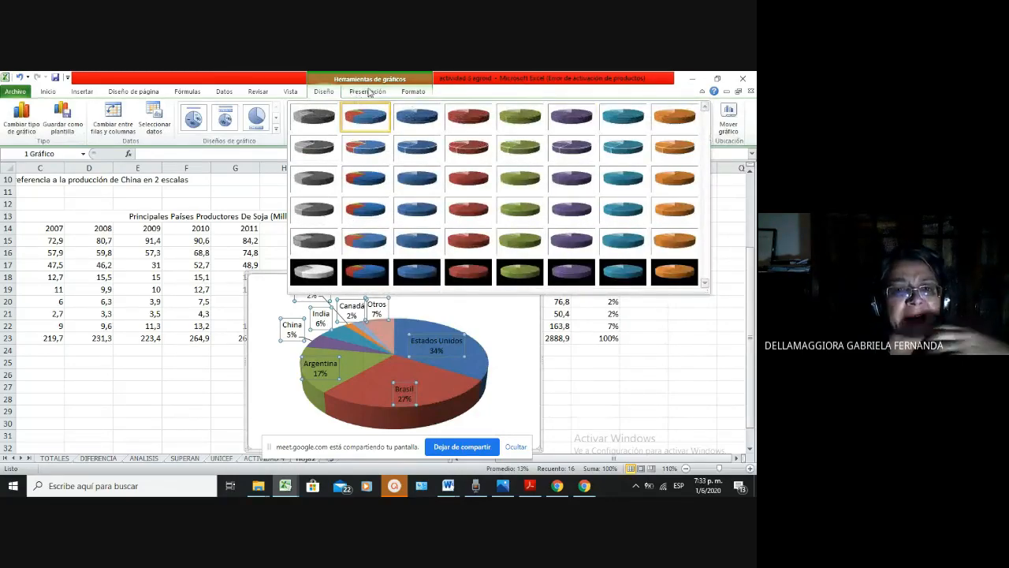
click(367, 91)
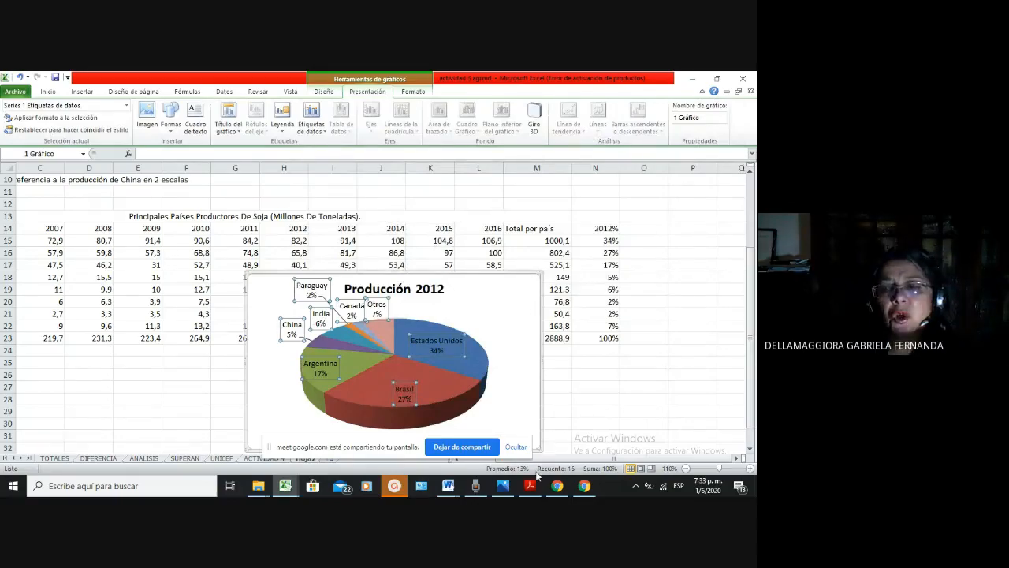
Move the pie chart just below the soy table, starting under row 23 at column C
click(750, 449)
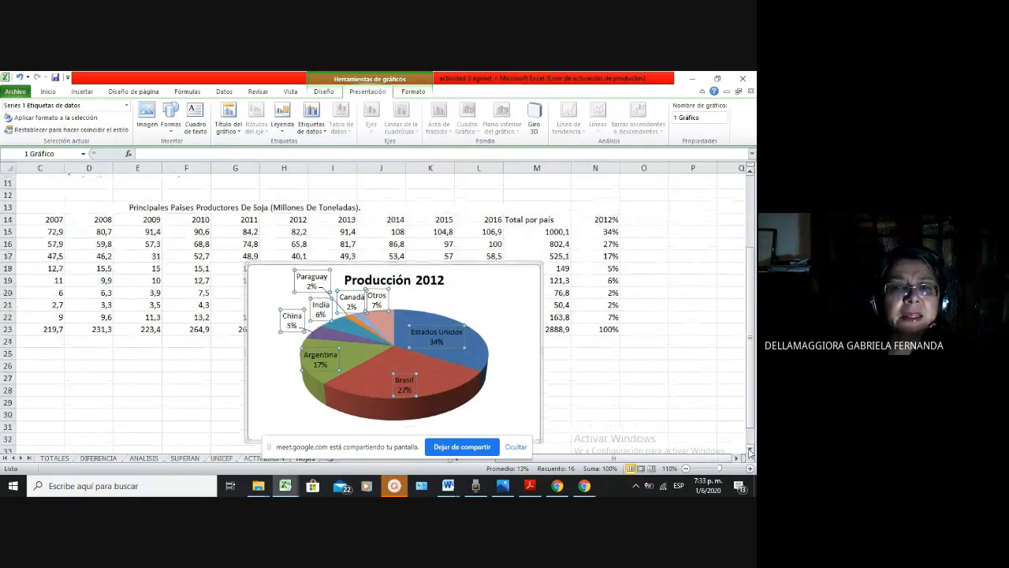
scroll(750, 449, down, 2)
drag(497, 193, 281, 269)
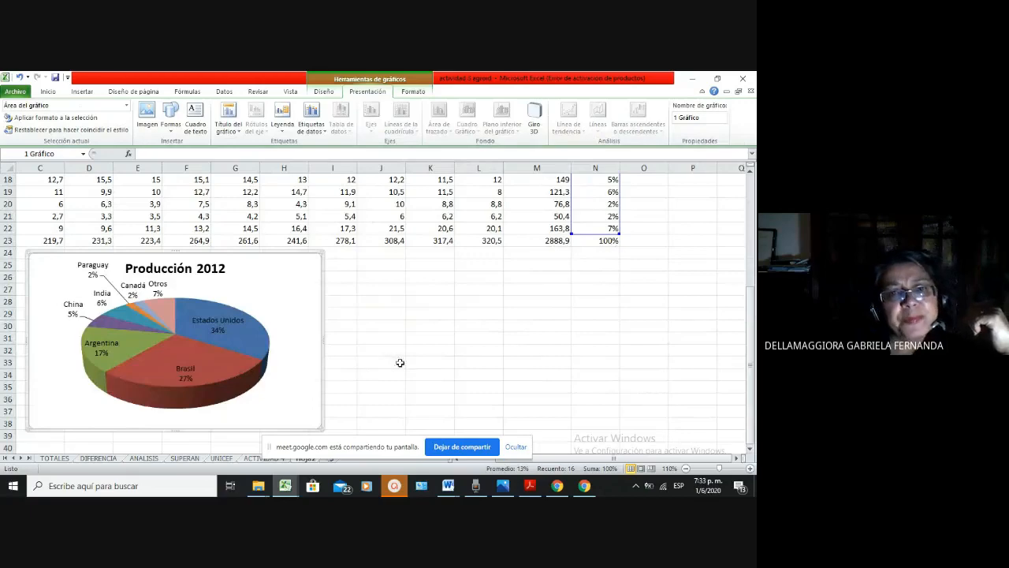
Review the activity 5 instructions in rows 1 to 11 for the pie chart and the remaining charts
scroll(451, 337, up, 2)
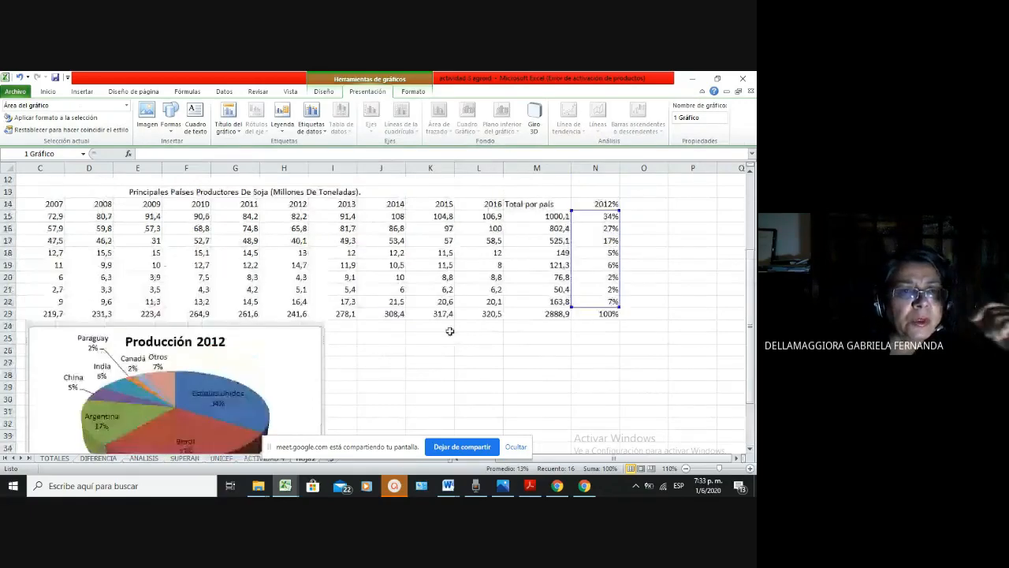
scroll(449, 331, up, 4)
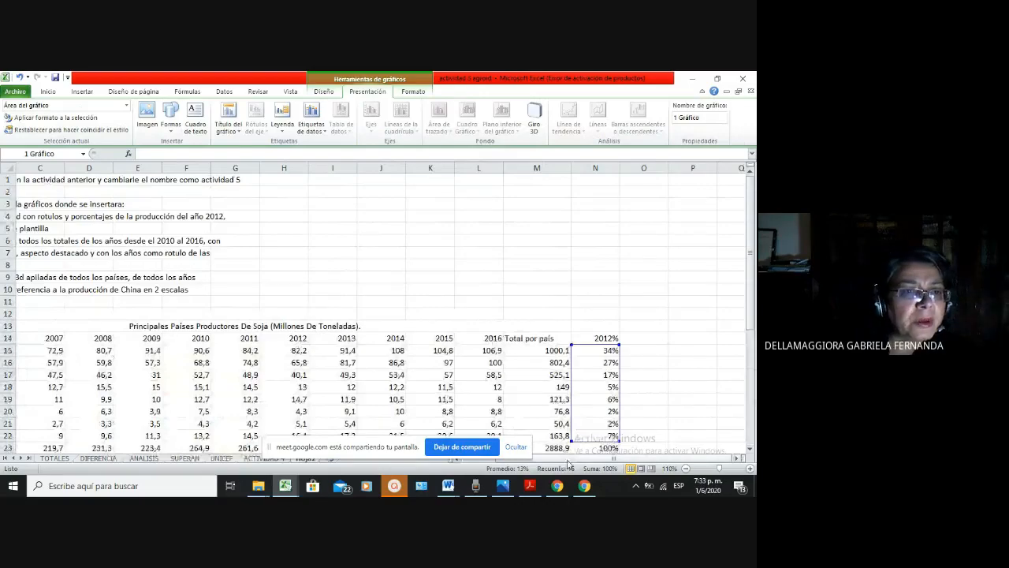
drag(568, 460, 527, 461)
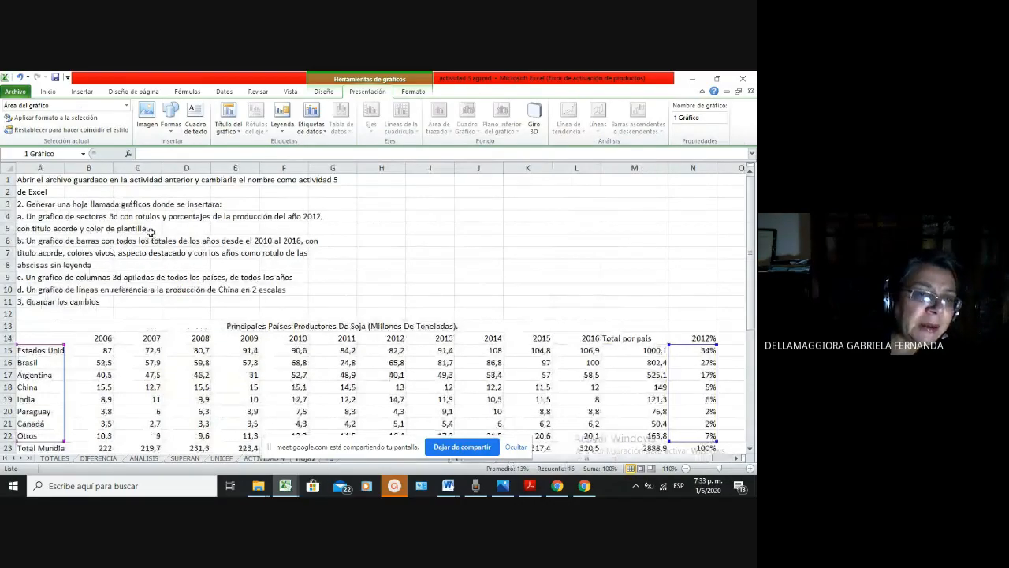
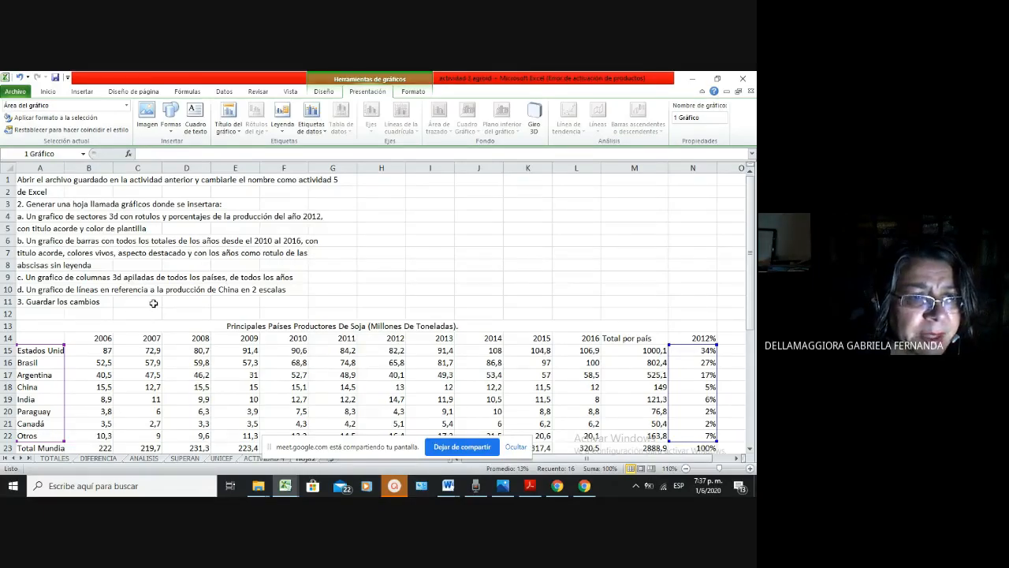
Try a clustered 3D bar chart from the 2010 to 2016 years and world totals, F14:L14 and F23:L23
scroll(154, 304, down, 1)
scroll(155, 304, up, 1)
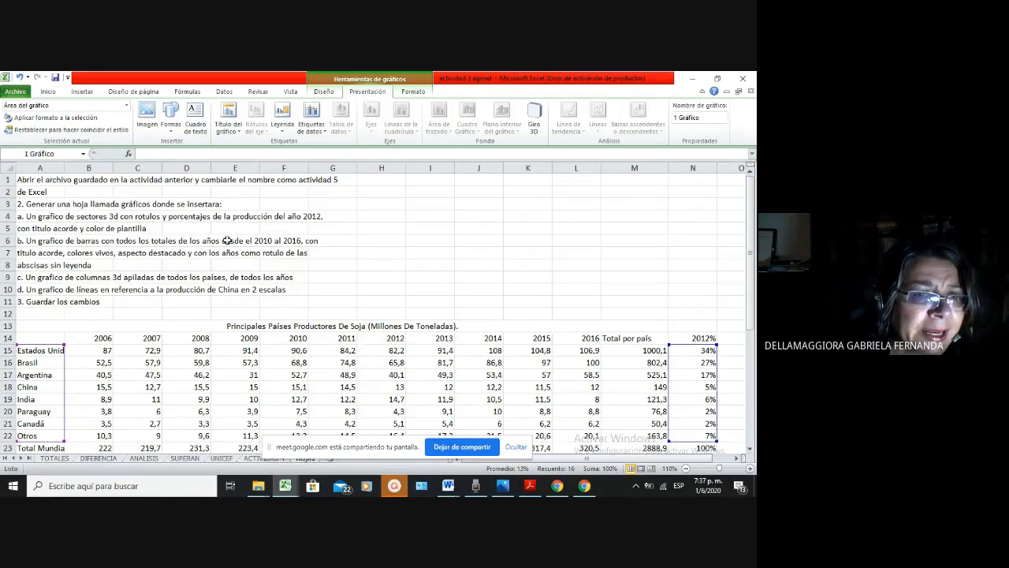
scroll(201, 297, down, 1)
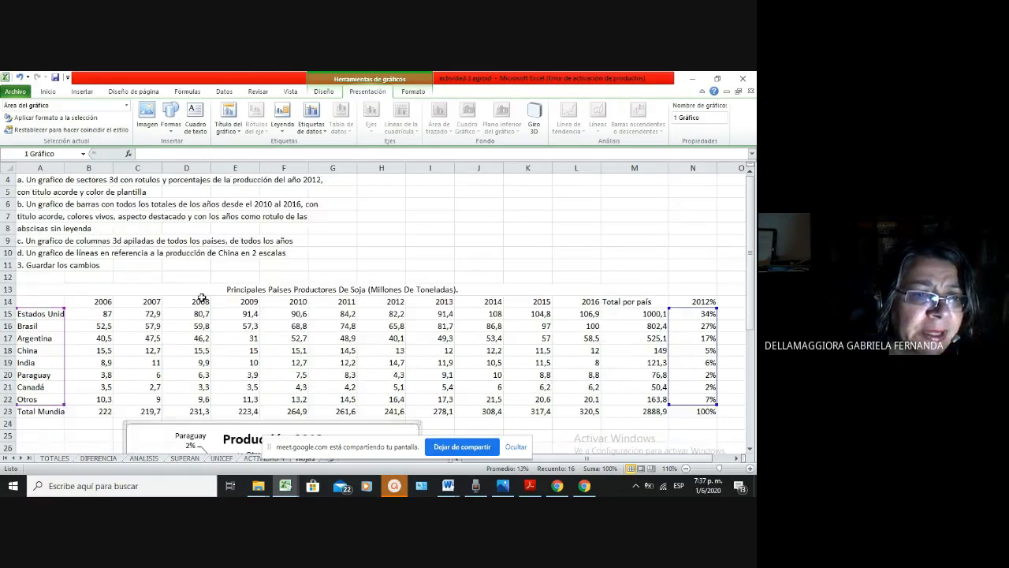
scroll(201, 297, down, 1)
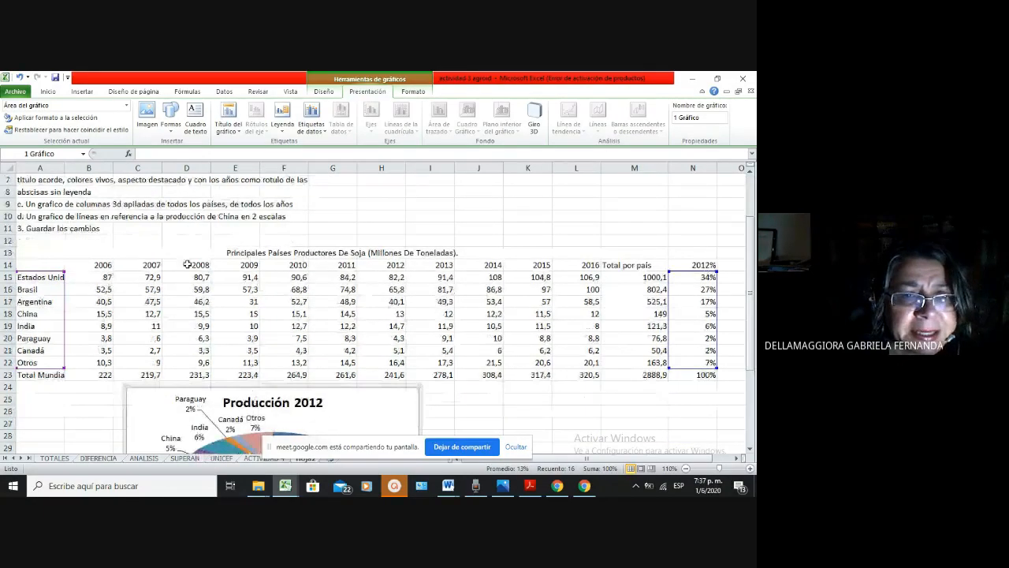
drag(302, 262, 582, 267)
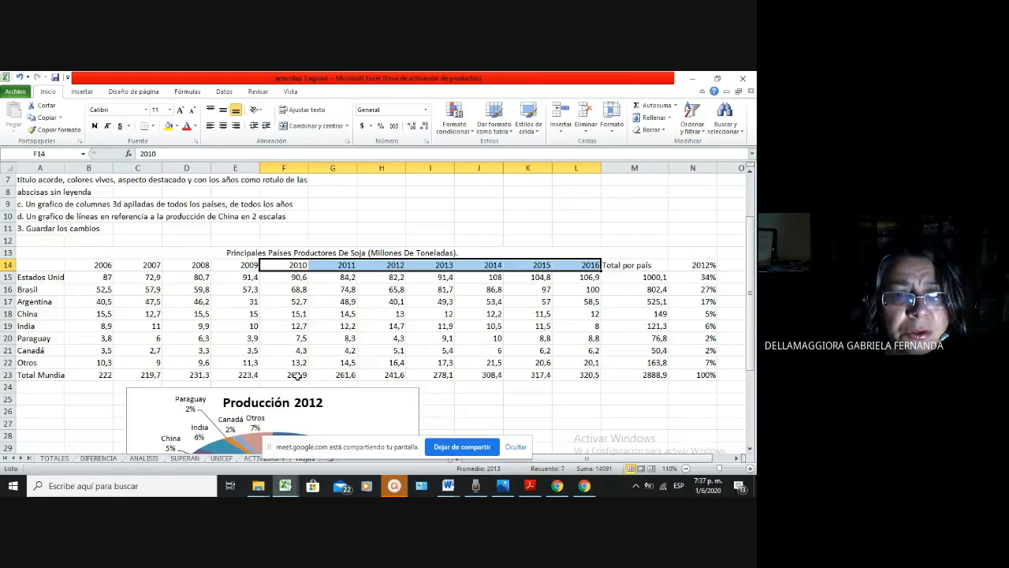
ctrl+drag(296, 375, 580, 378)
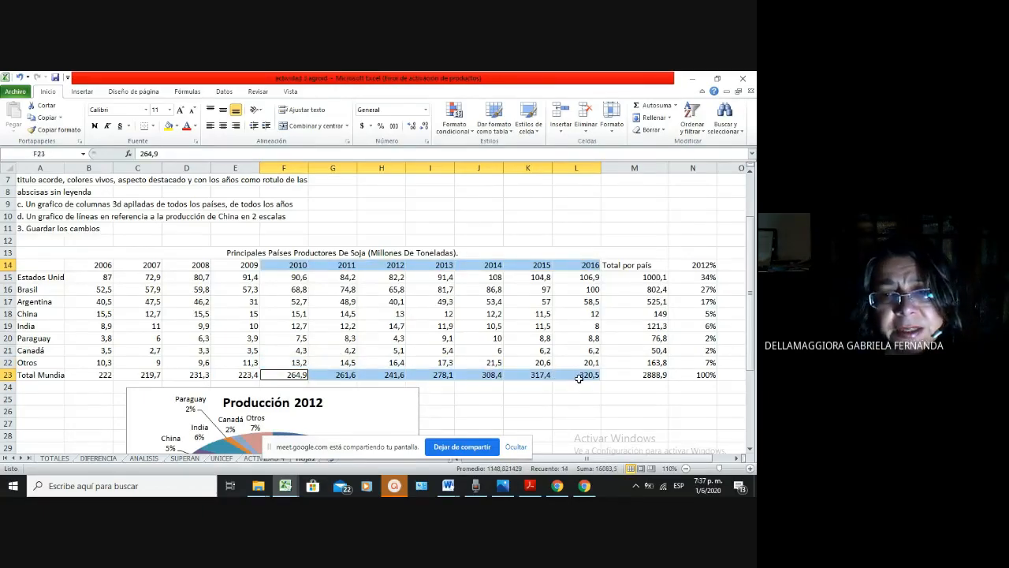
click(79, 92)
click(296, 118)
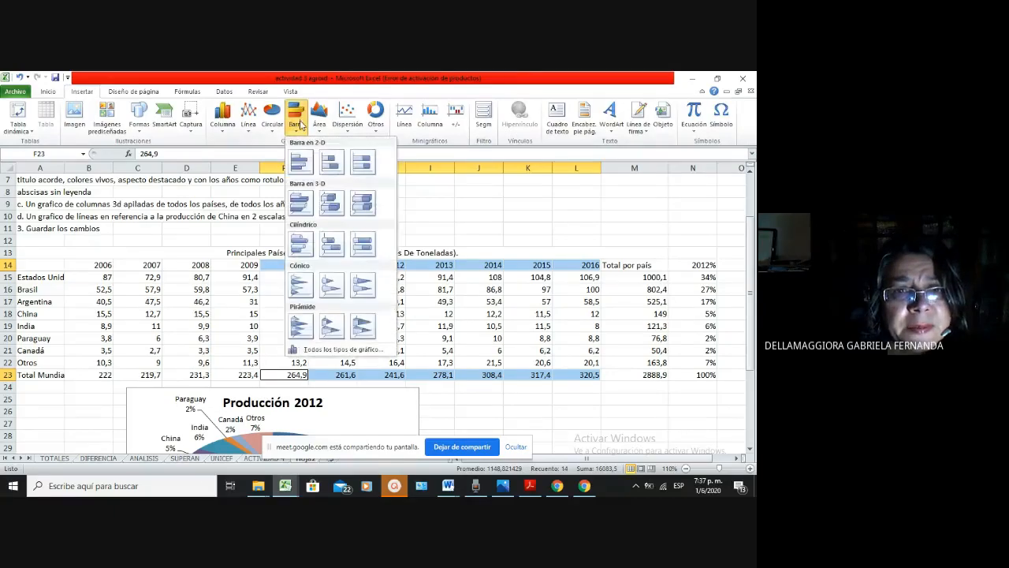
click(300, 207)
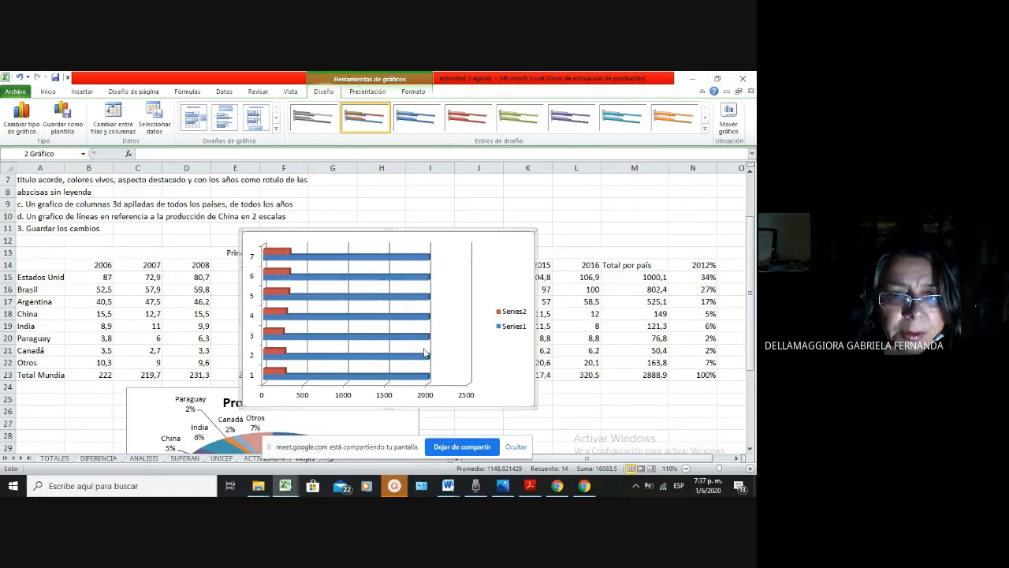
Examine the two-series bar chart's data source without changing it, and delete the chart
right_click(474, 377)
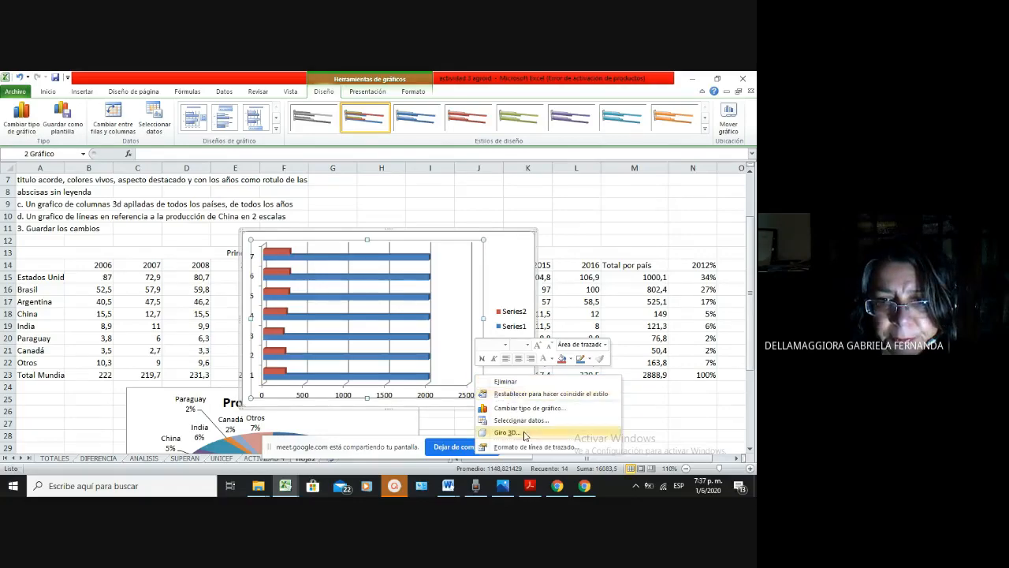
click(524, 420)
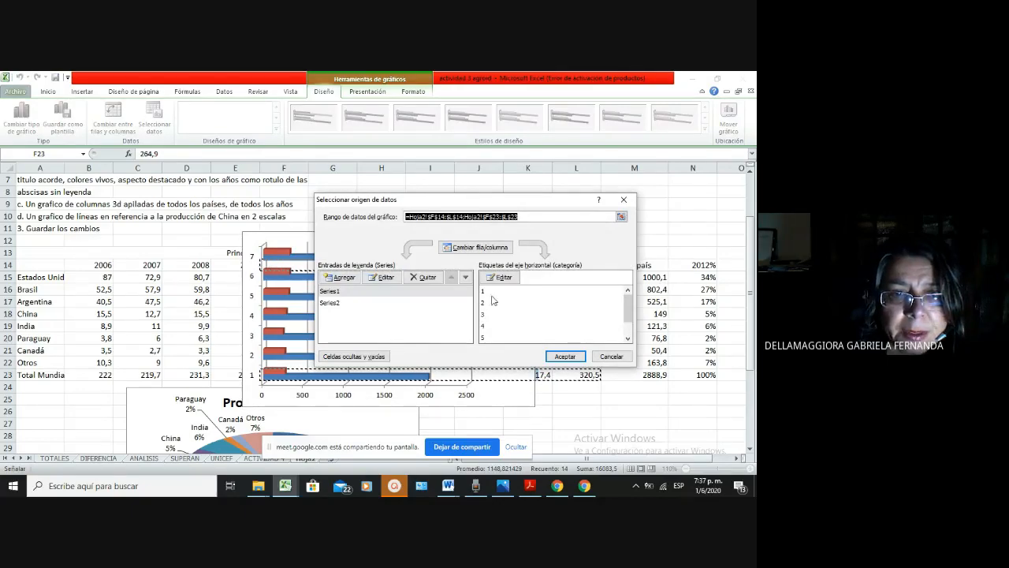
drag(400, 200, 478, 168)
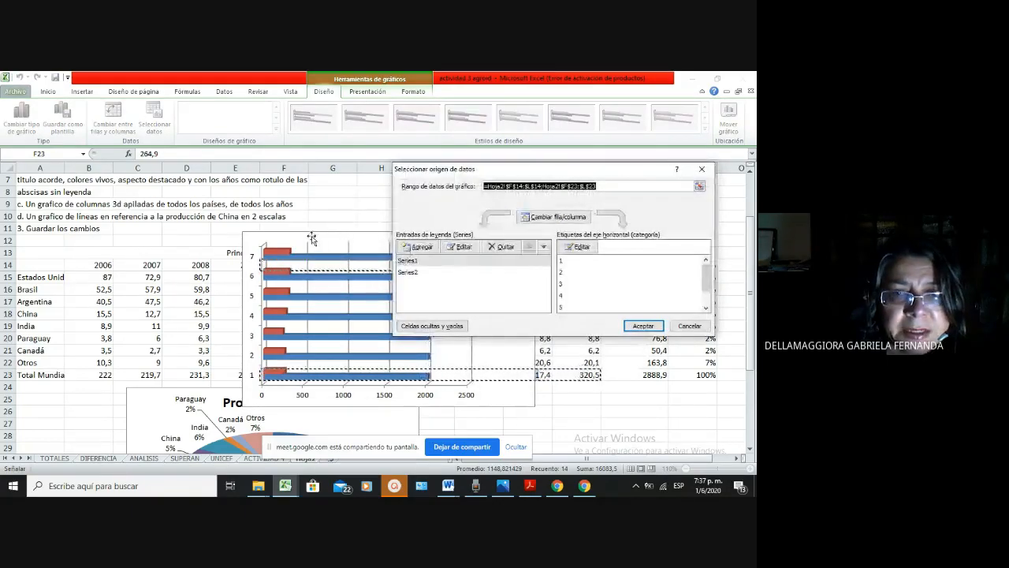
drag(526, 175, 631, 242)
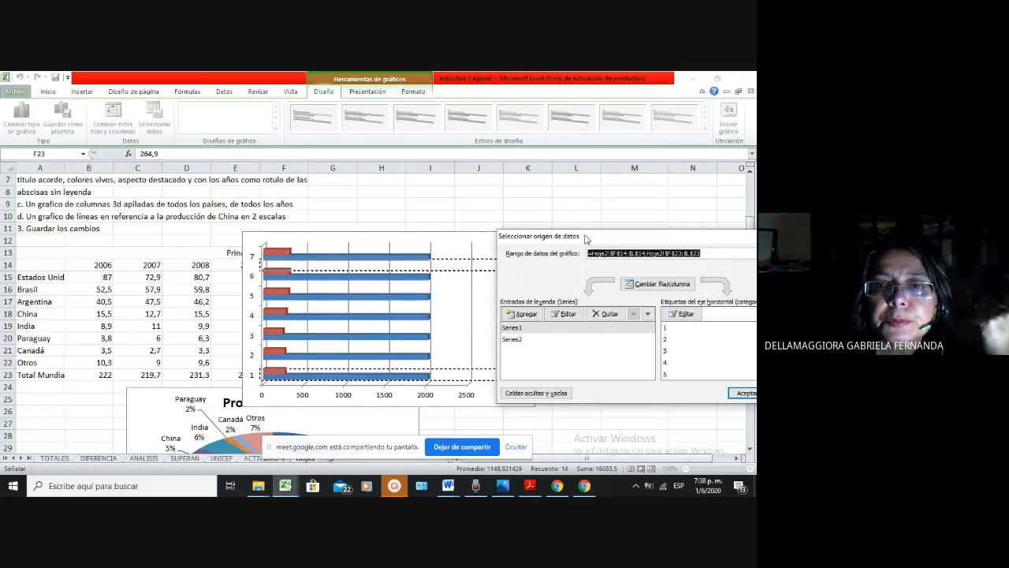
drag(586, 239, 582, 237)
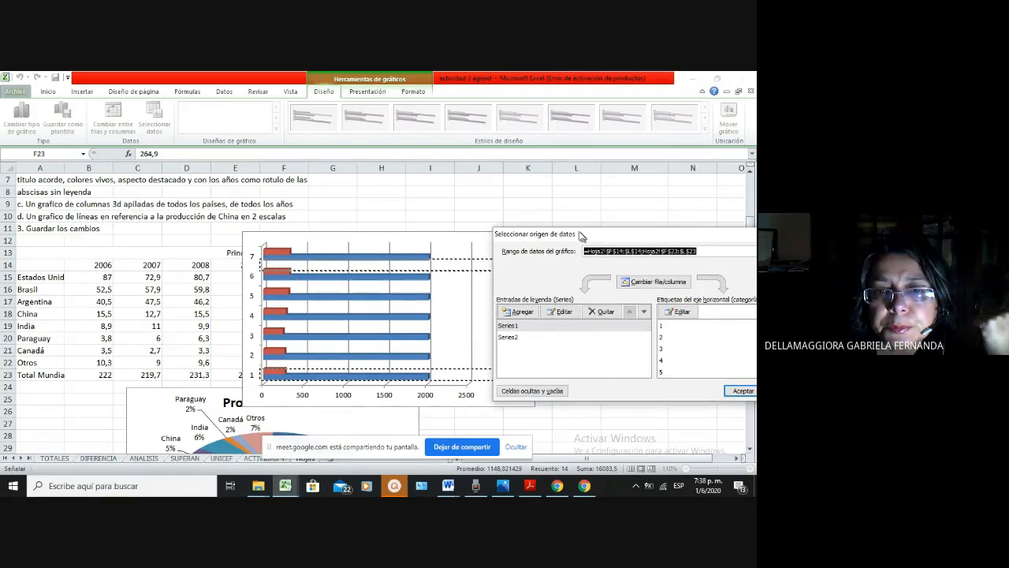
drag(580, 236, 531, 118)
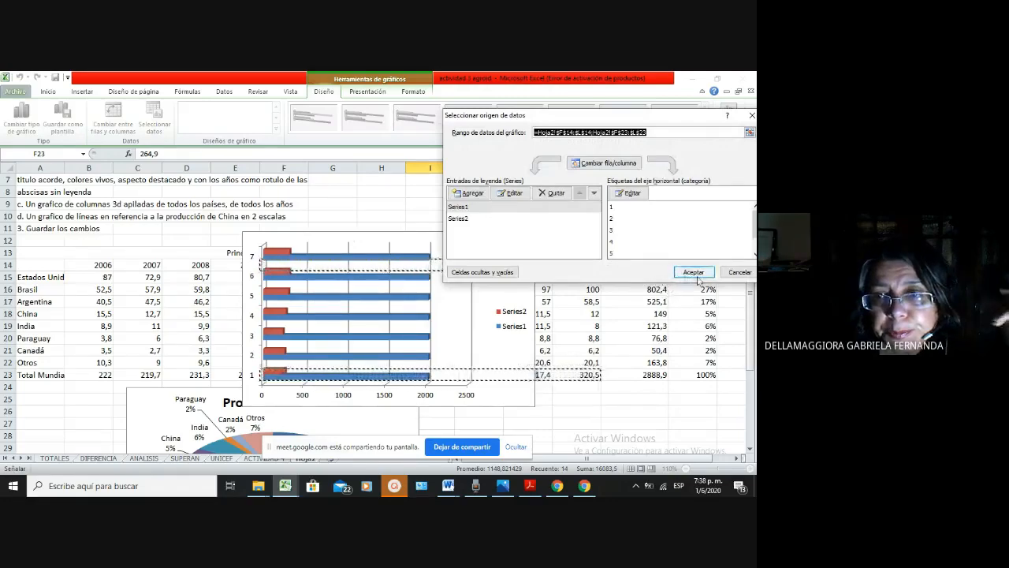
click(739, 273)
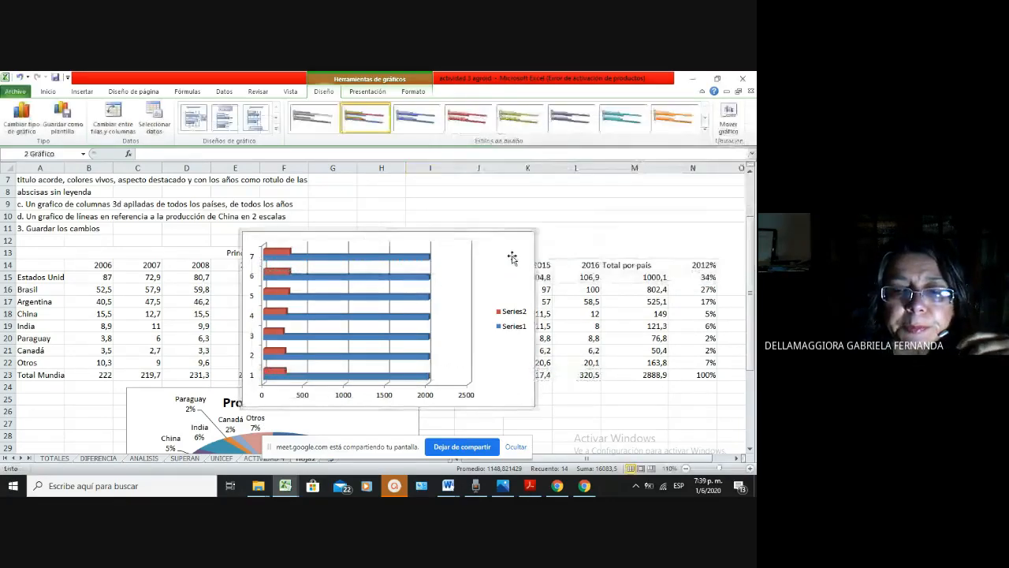
key(Delete)
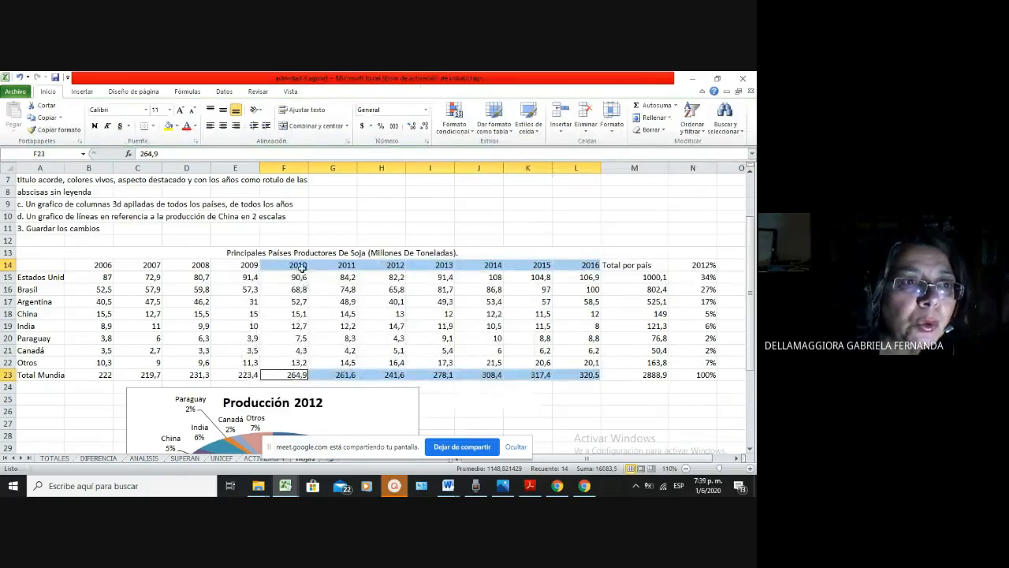
Insert a clustered 3D bar chart from only the 2010 to 2016 world totals in F23:L23
click(326, 392)
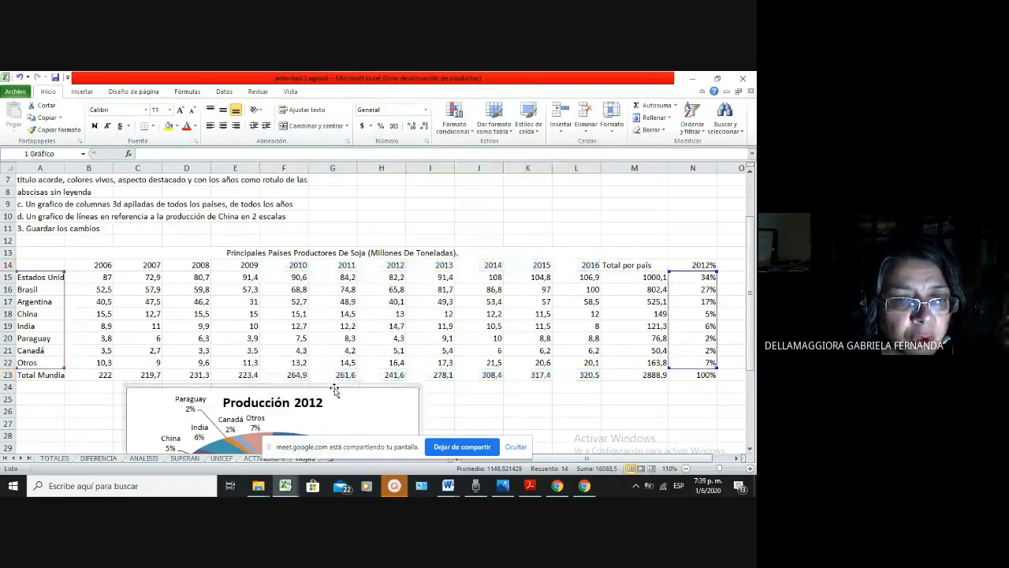
drag(292, 376, 579, 379)
click(82, 91)
click(296, 116)
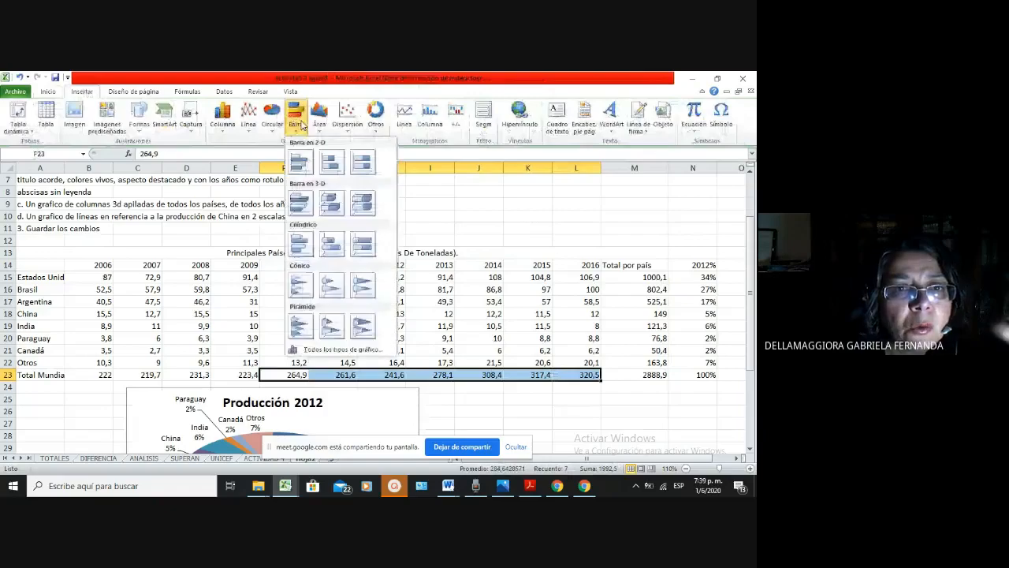
click(294, 207)
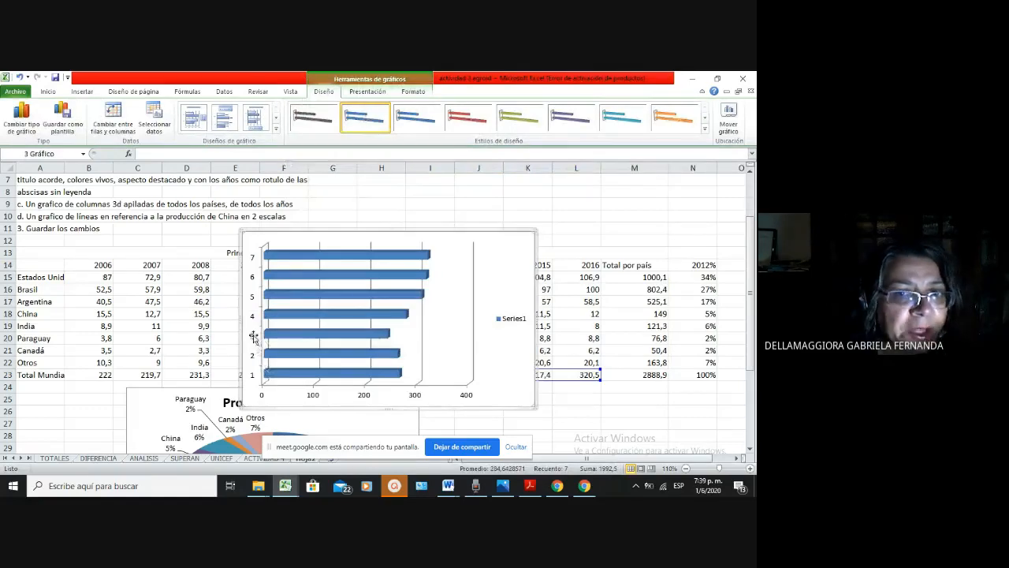
right_click(506, 245)
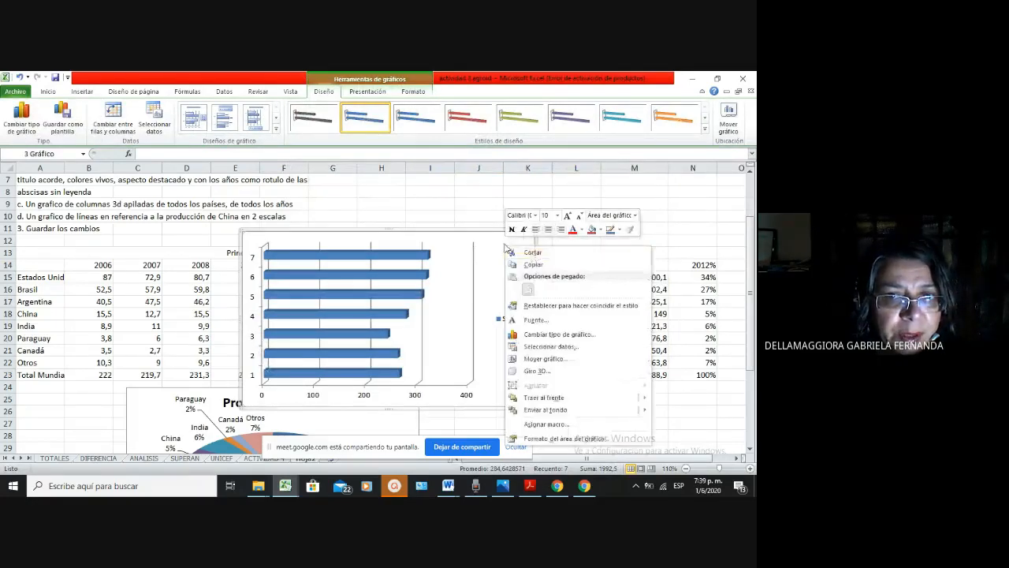
right_click(497, 244)
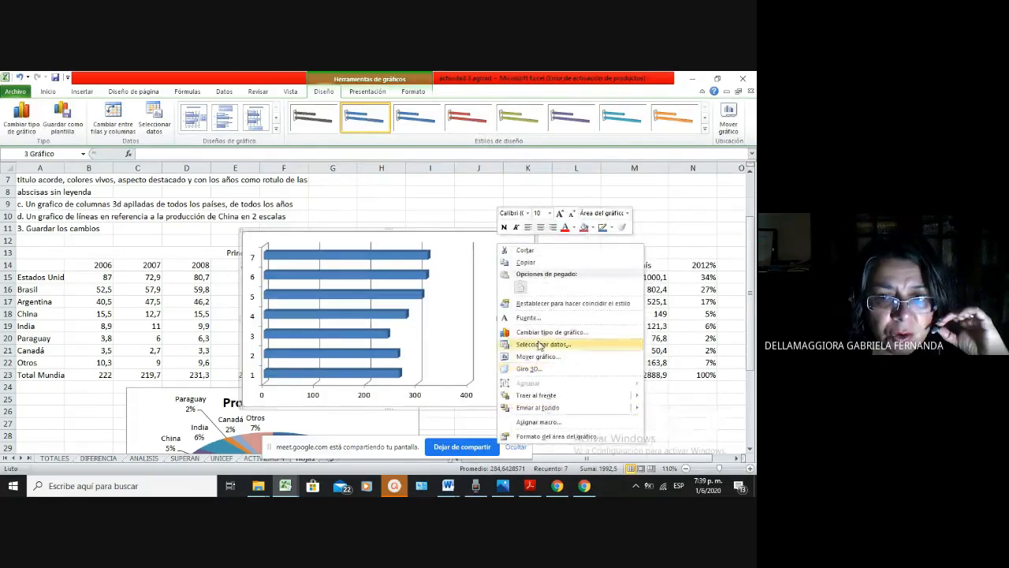
click(535, 348)
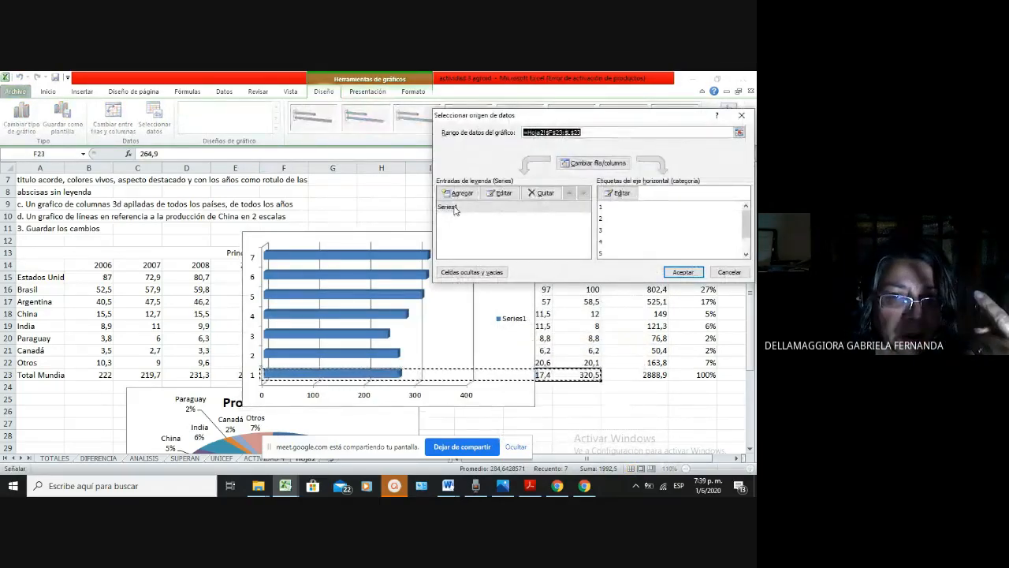
click(627, 197)
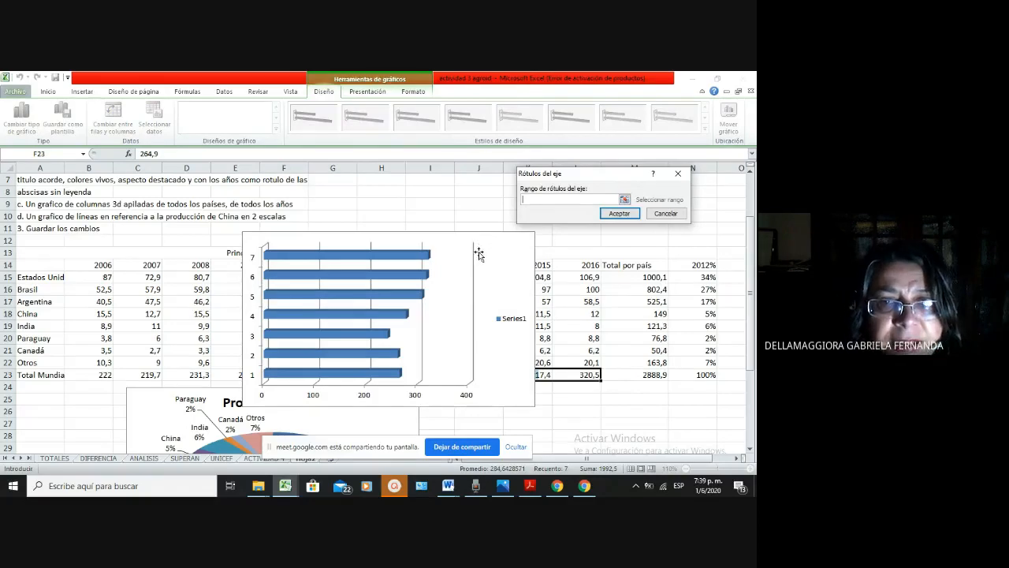
click(661, 215)
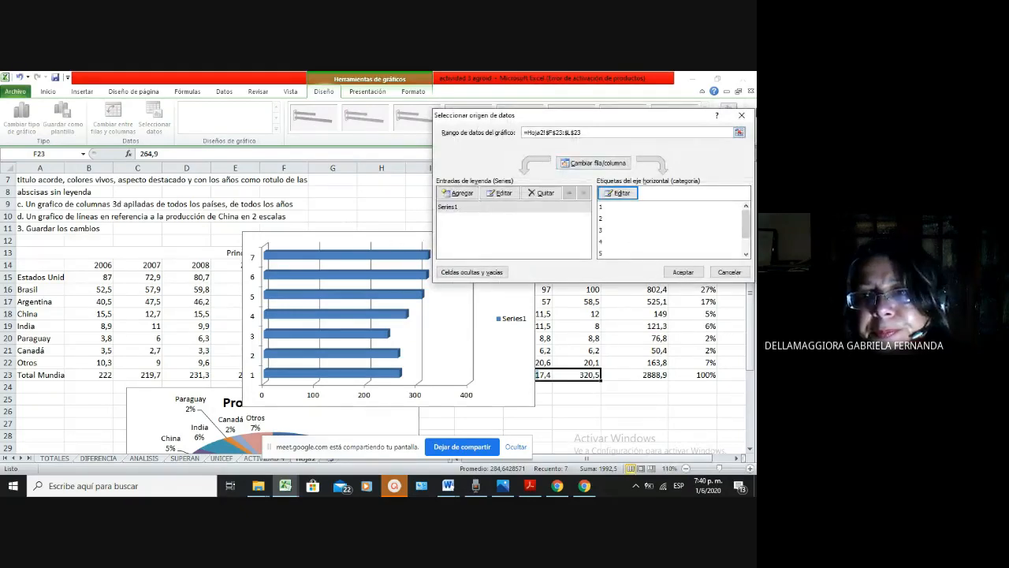
click(744, 118)
Move the bar chart clear of the year headings in row 14
drag(518, 236, 429, 296)
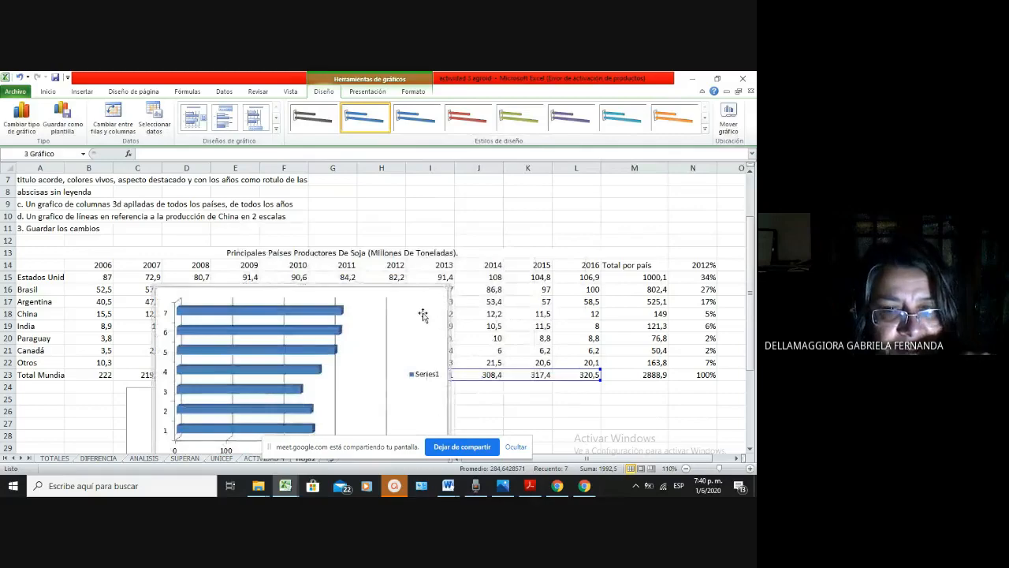
right_click(423, 315)
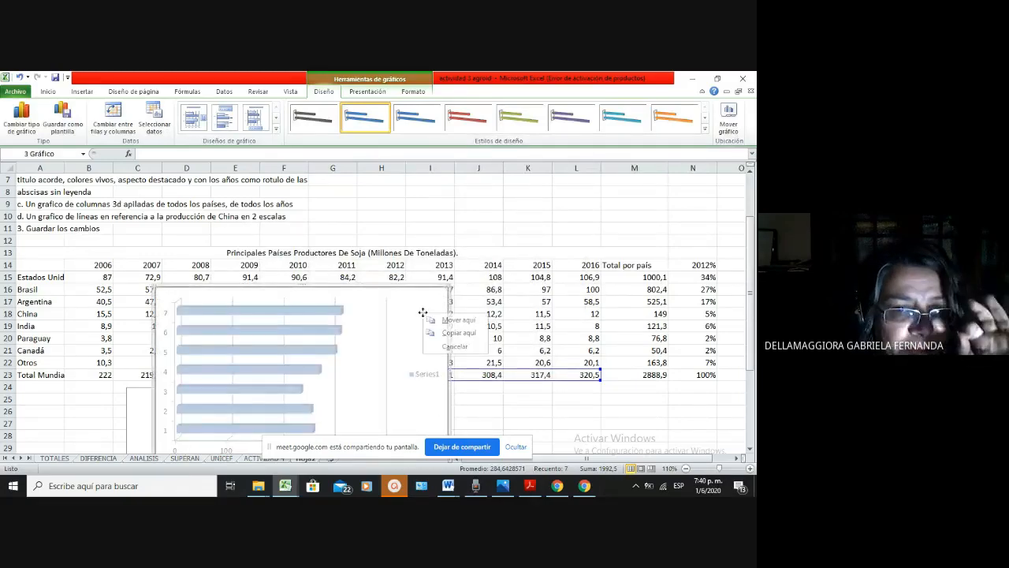
click(458, 319)
Set the bar chart's category axis labels to the years 2010 to 2016 in Hoja2 F14:L14
right_click(400, 312)
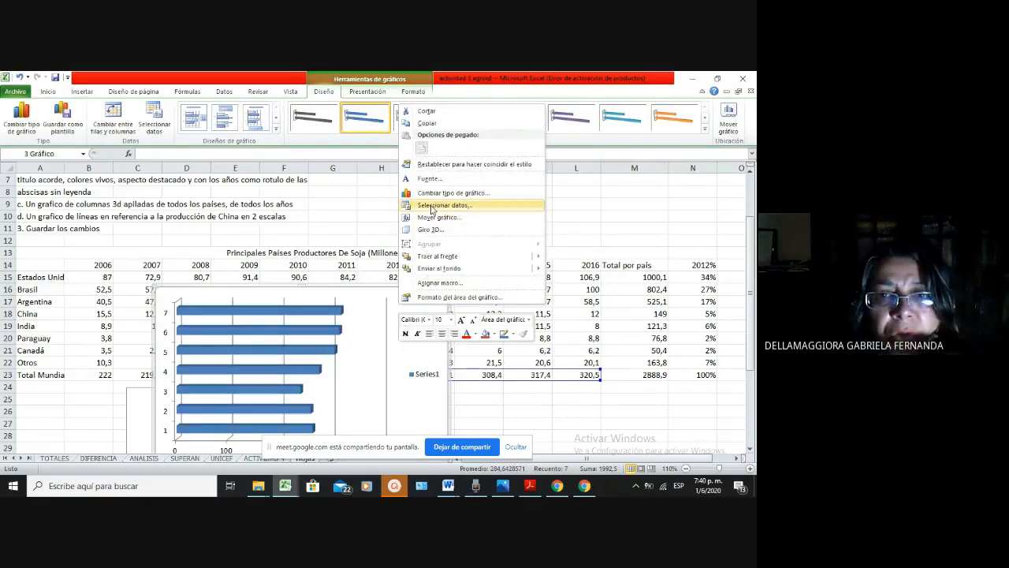
click(431, 206)
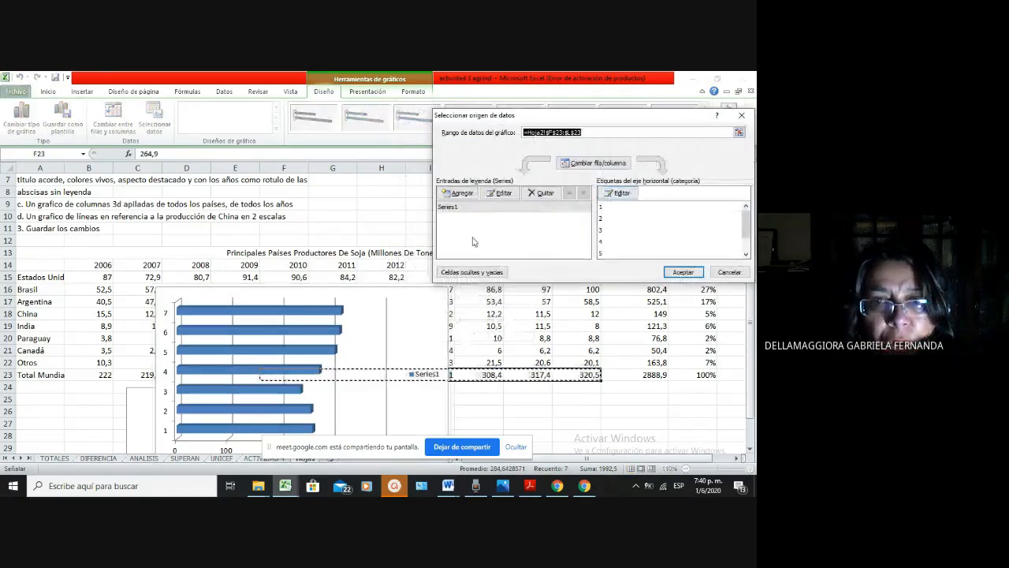
click(620, 193)
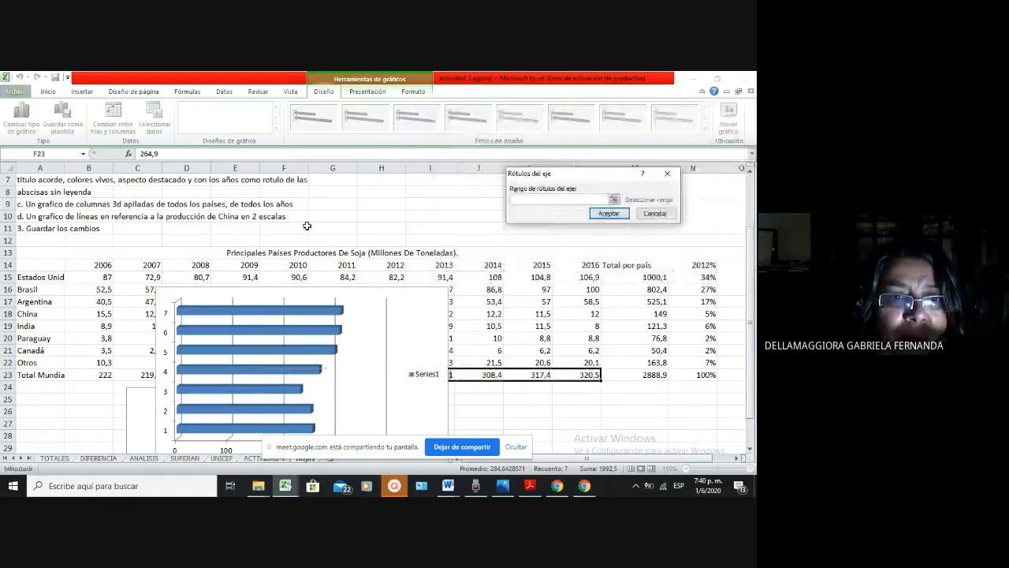
drag(302, 262, 568, 264)
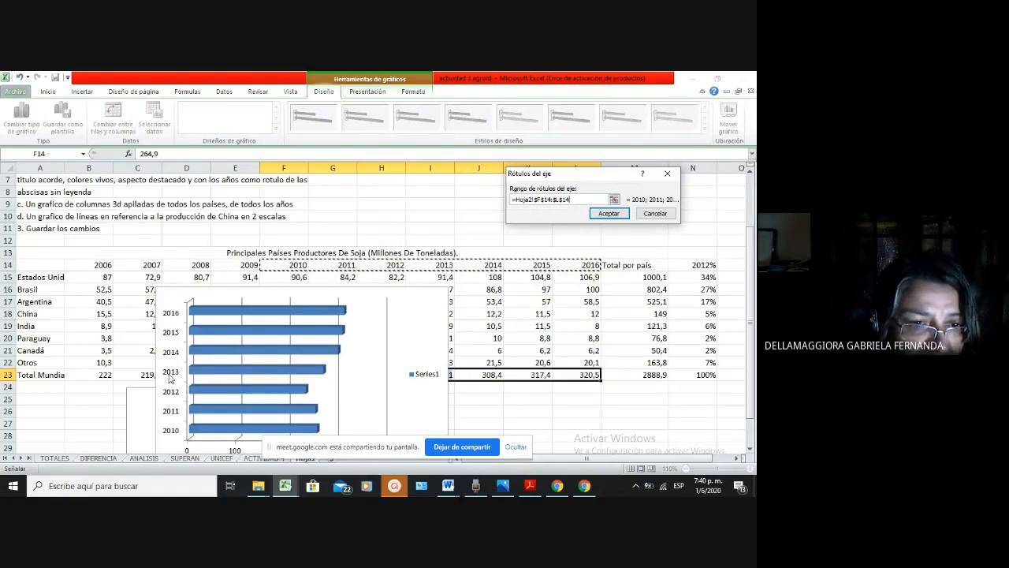
scroll(171, 379, down, 1)
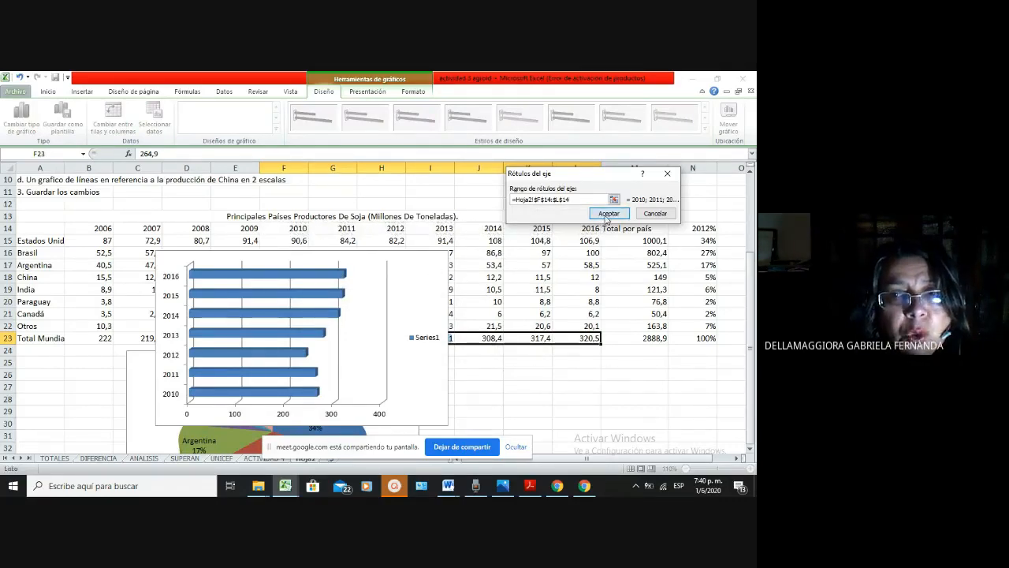
click(607, 214)
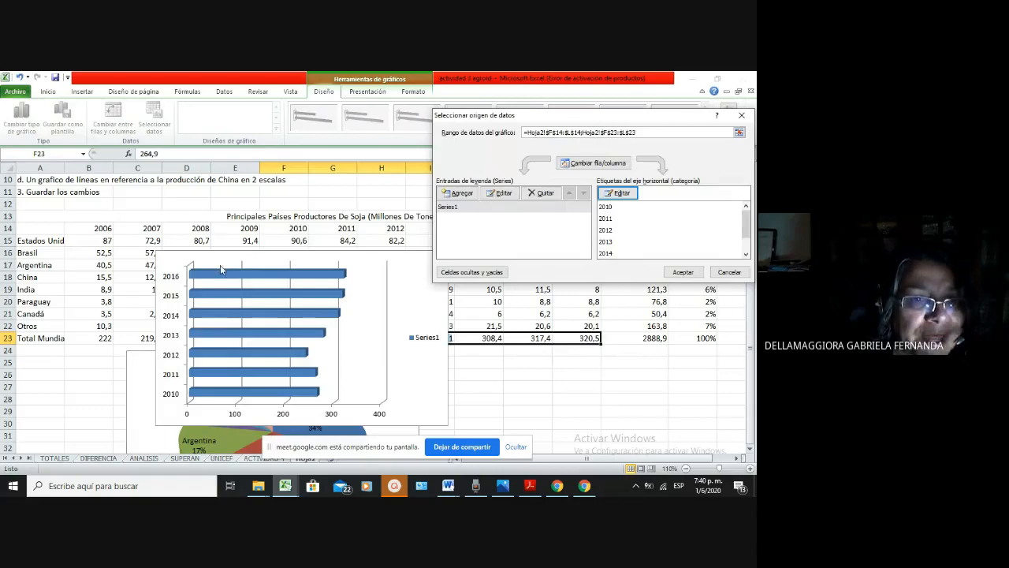
click(674, 271)
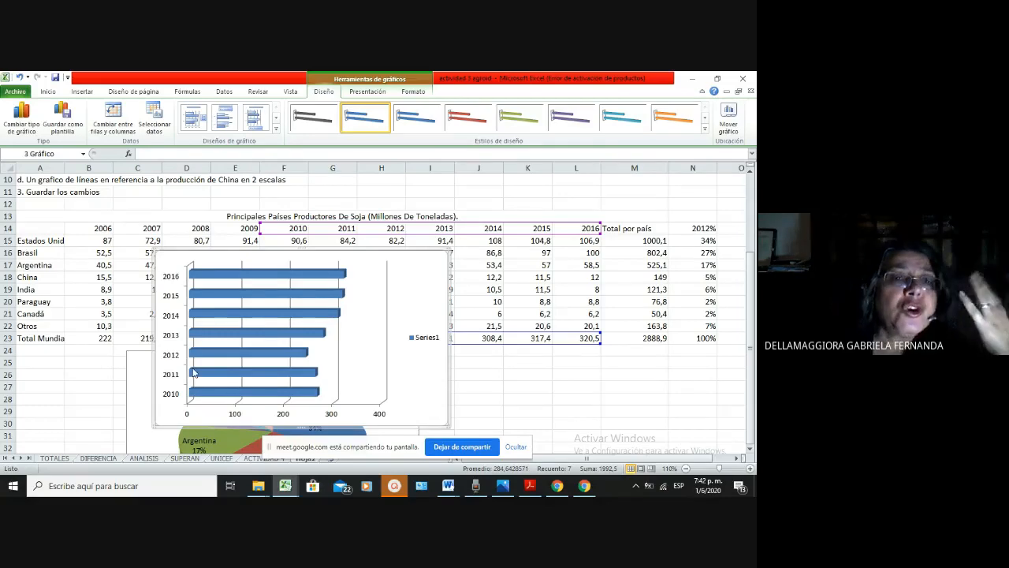
Review the bar chart's data source and category axis label range without changing them
mouse_move(194, 373)
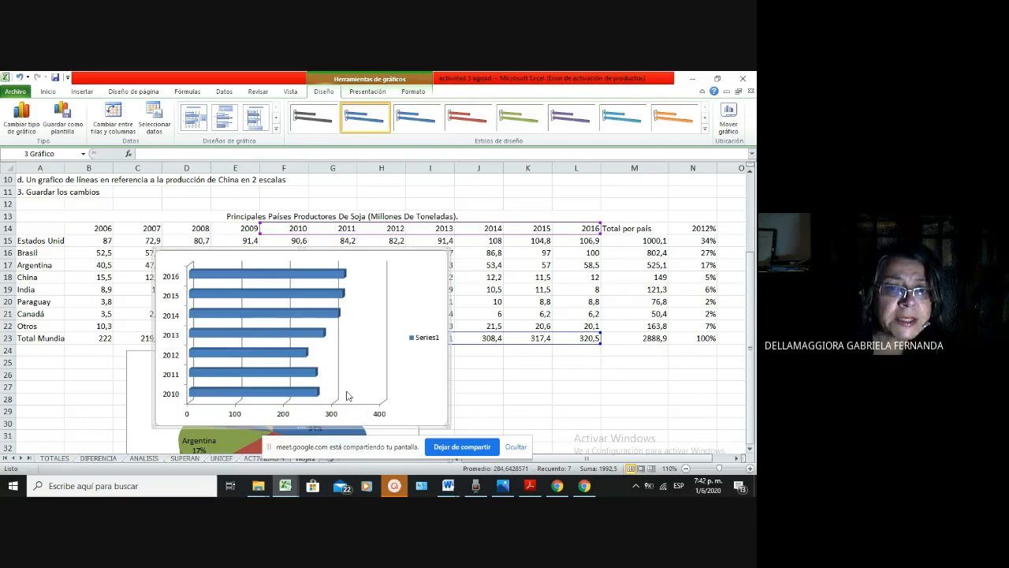
right_click(412, 281)
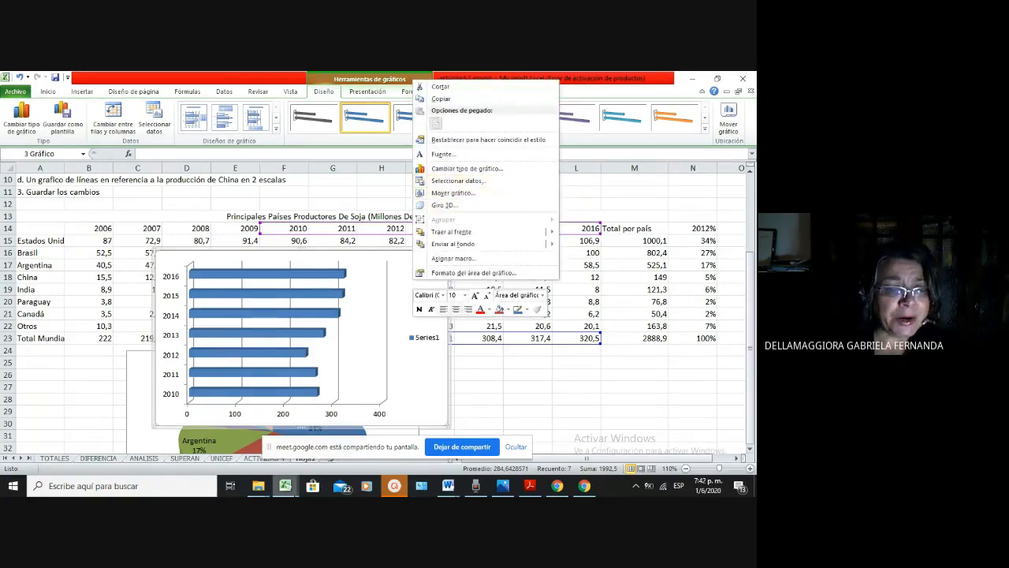
click(471, 182)
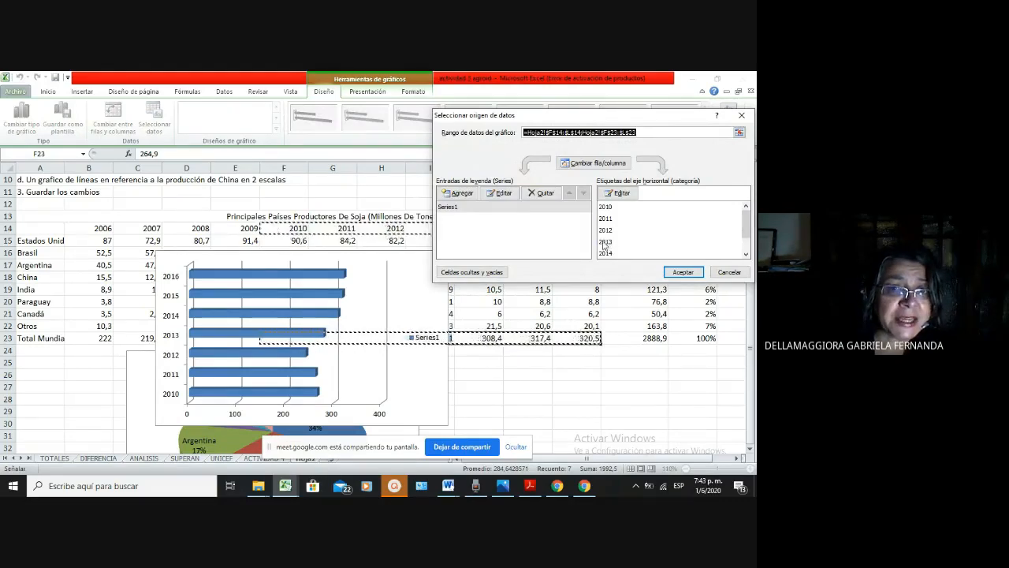
click(626, 194)
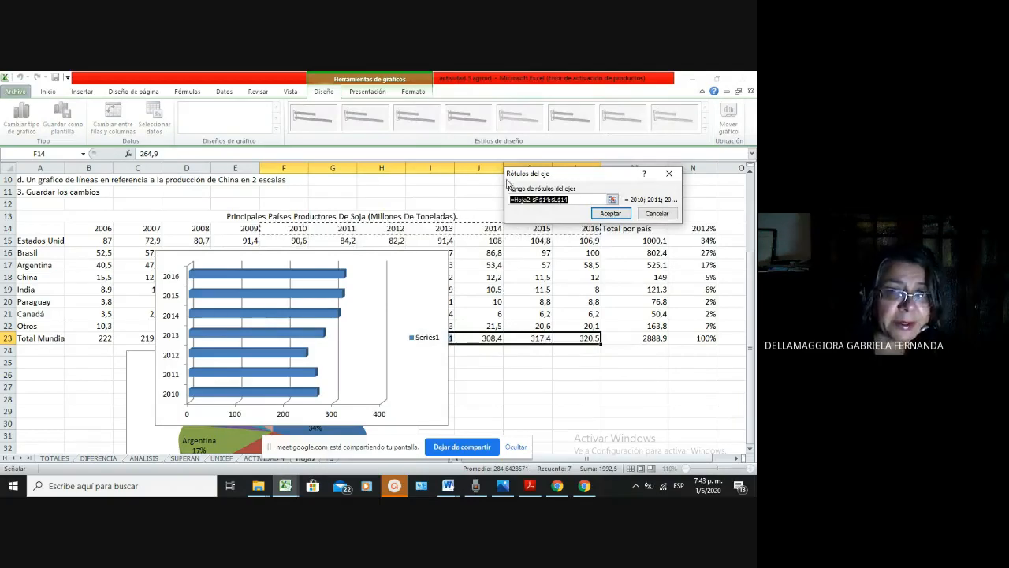
click(664, 215)
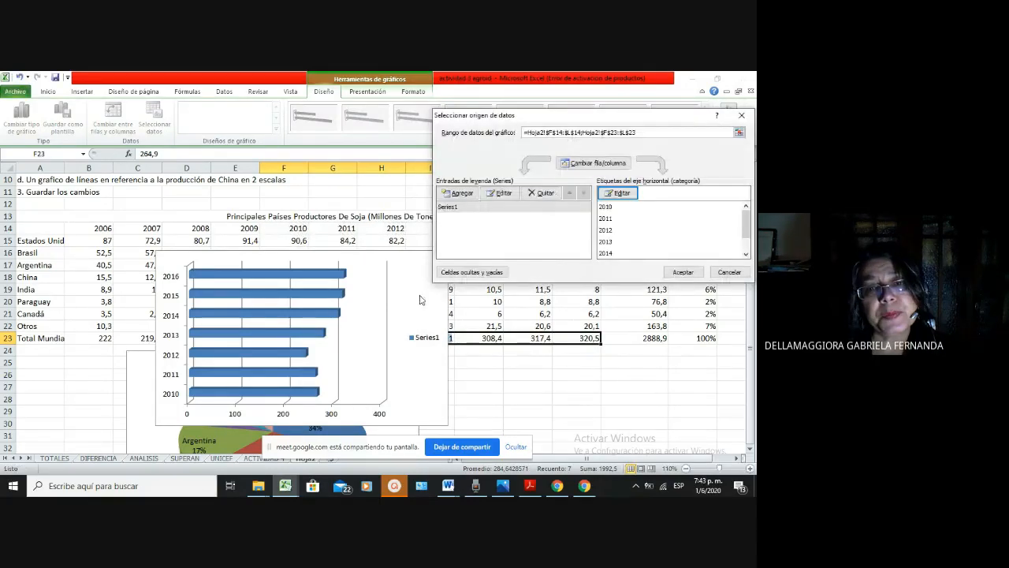
click(729, 271)
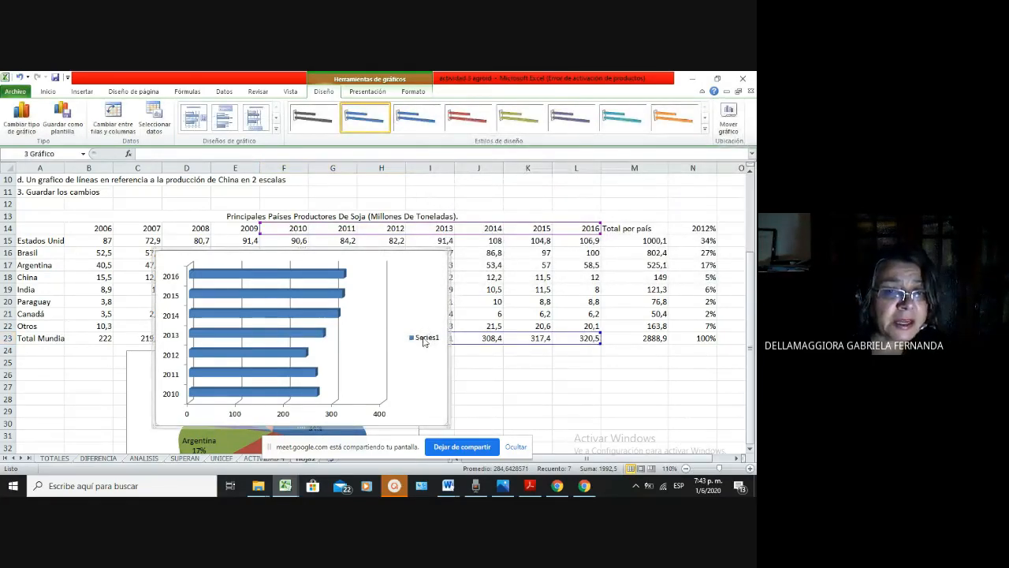
Remove the bar chart's legend and add the title "kfjbkgcjbgkj" above the plot
click(424, 341)
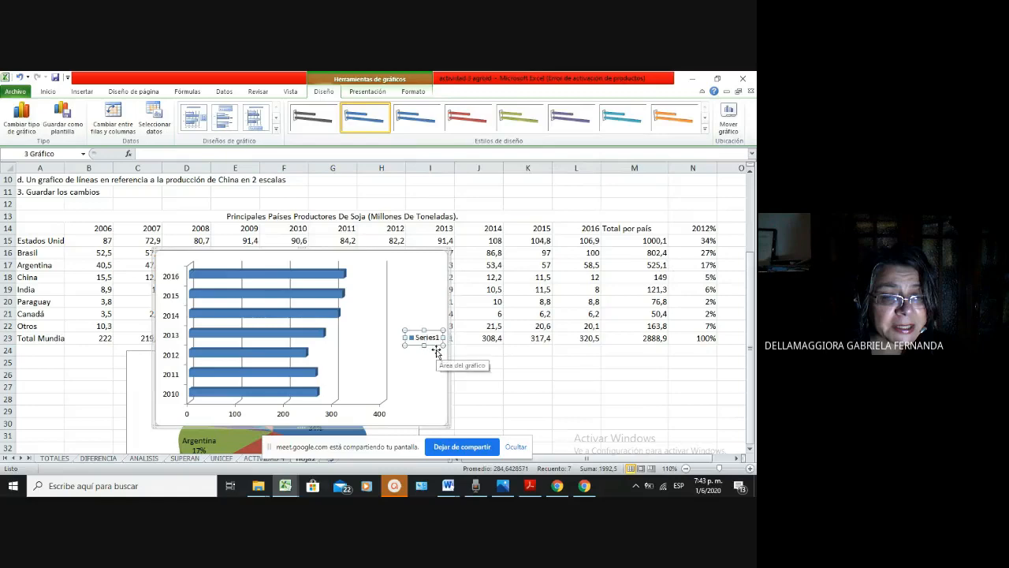
key(Delete)
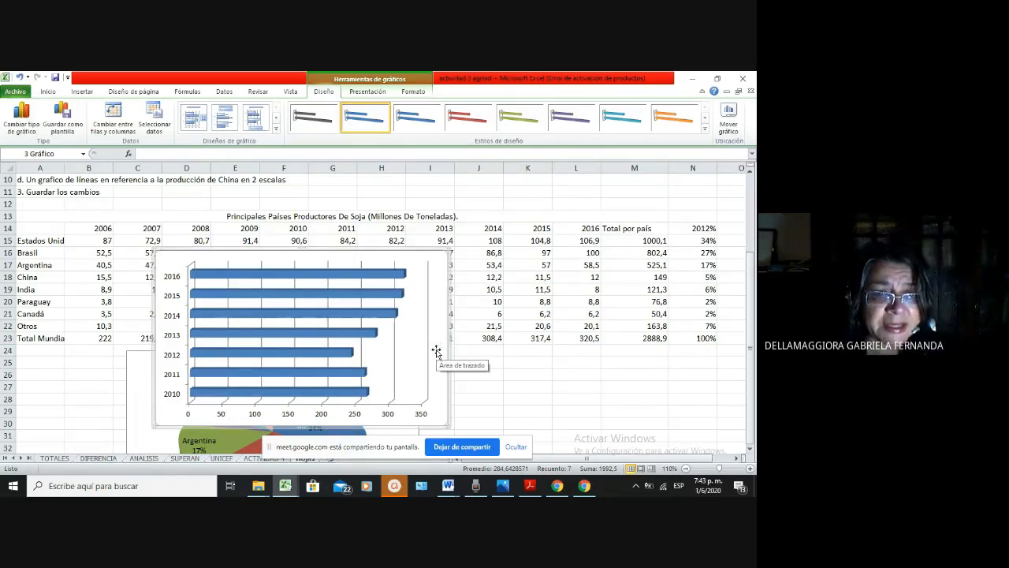
click(367, 91)
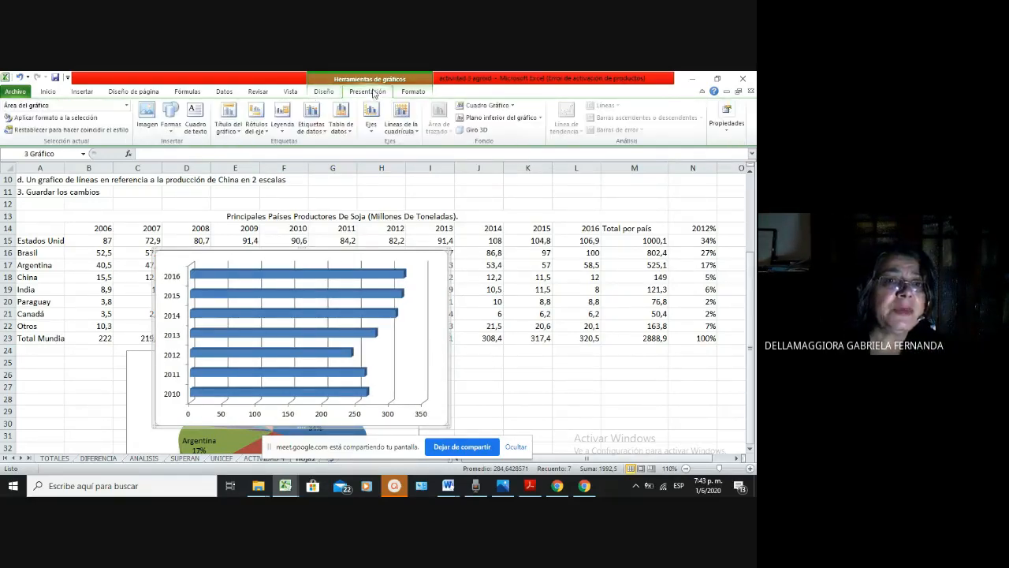
click(235, 126)
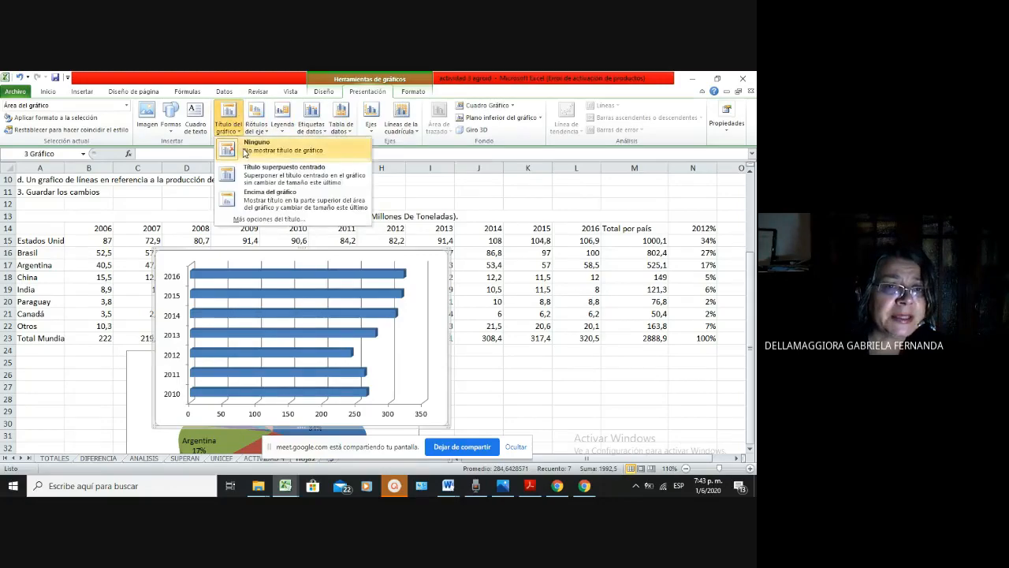
click(270, 202)
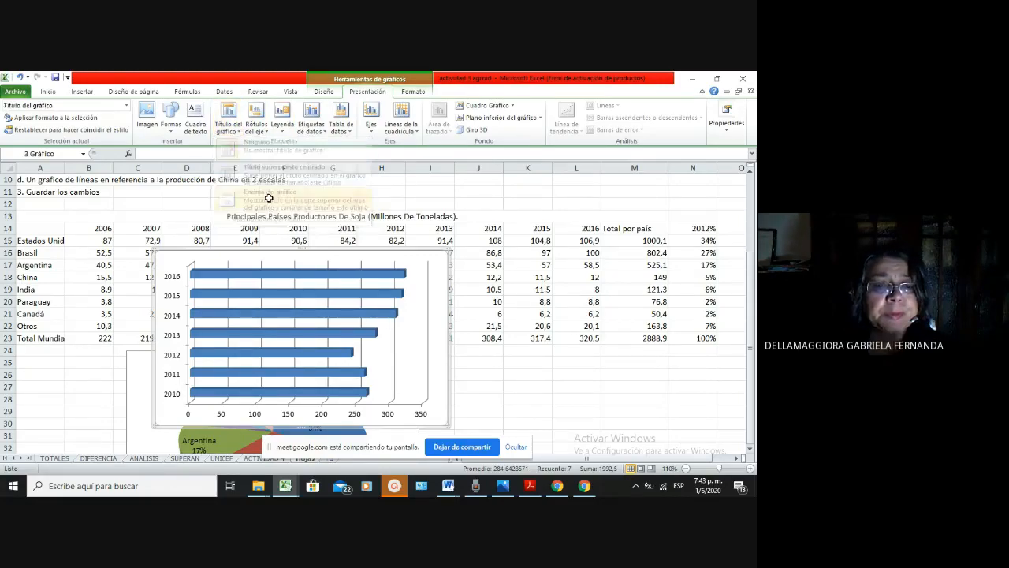
text(kfjbkgcjbgkj)
key(Return)
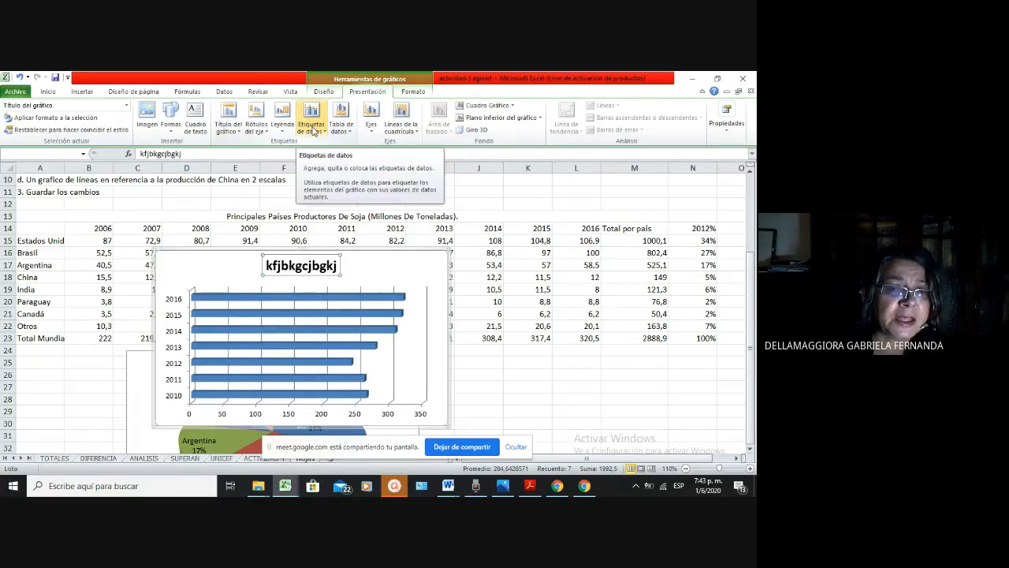
Move the bar chart below the soy table, beside the Producción 2012 pie chart
scroll(473, 284, down, 2)
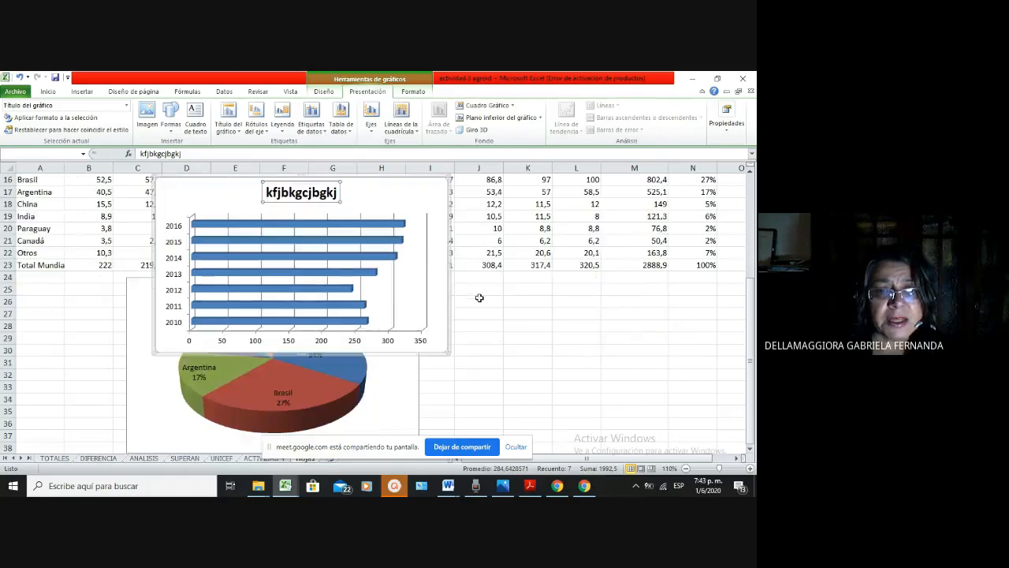
drag(440, 191, 725, 292)
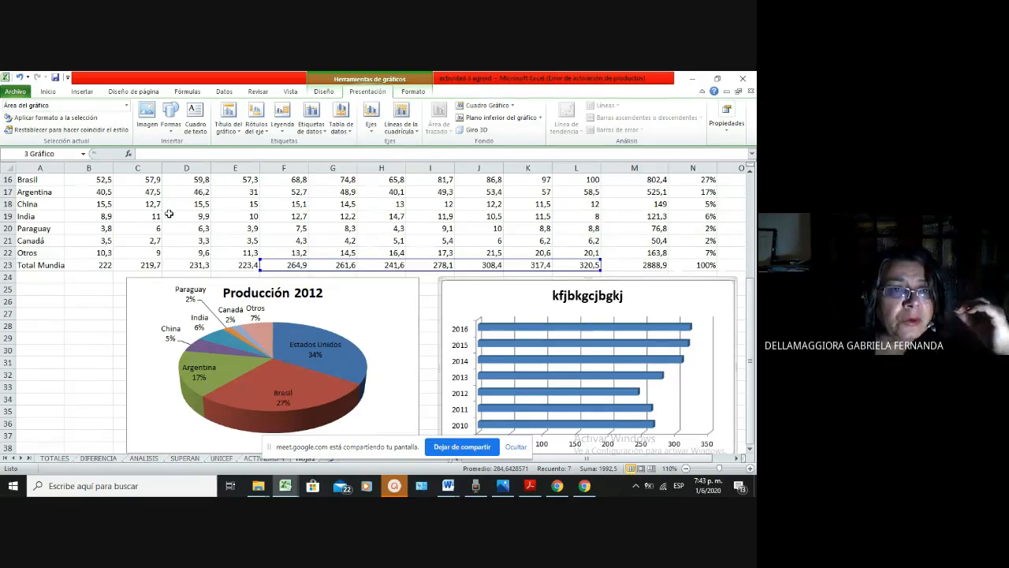
scroll(158, 207, down, 1)
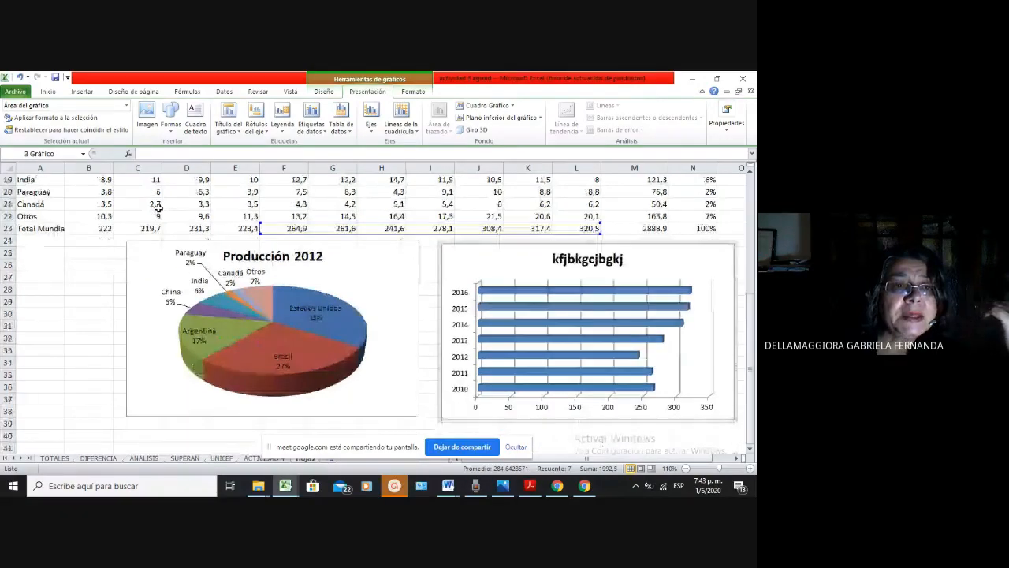
Widen column A so the full country names fit in the soy table
scroll(157, 206, up, 2)
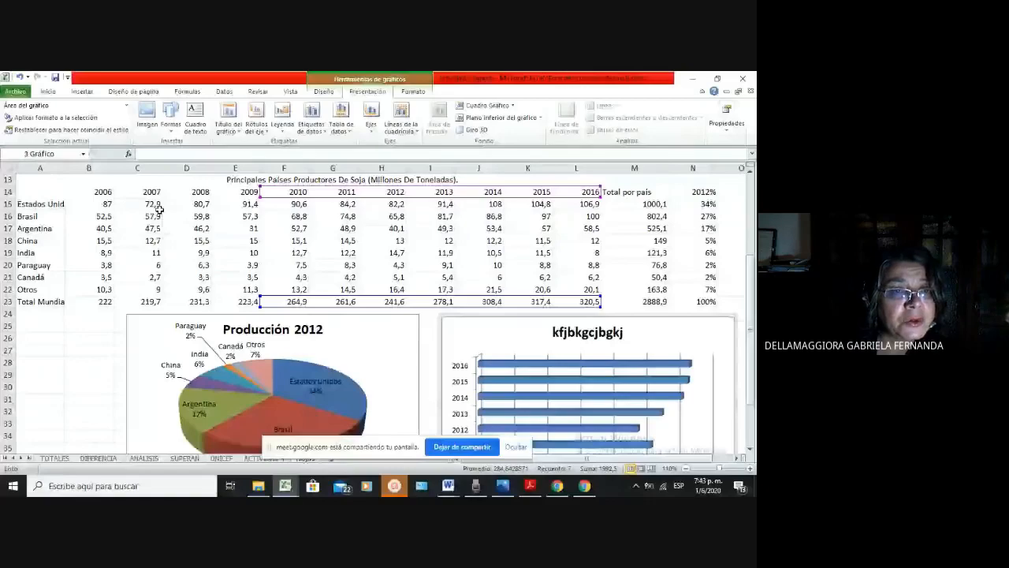
drag(64, 168, 103, 176)
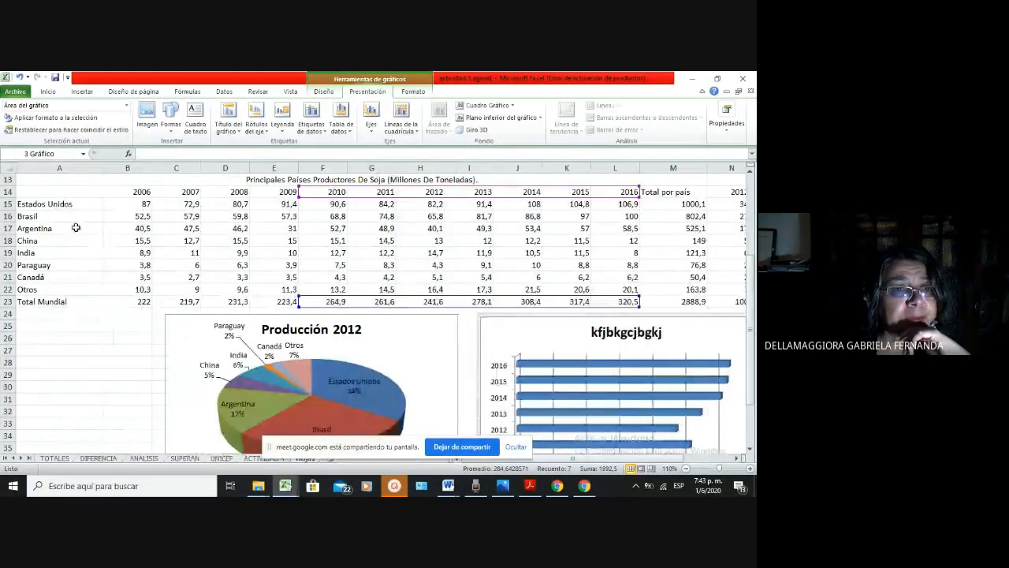
click(63, 205)
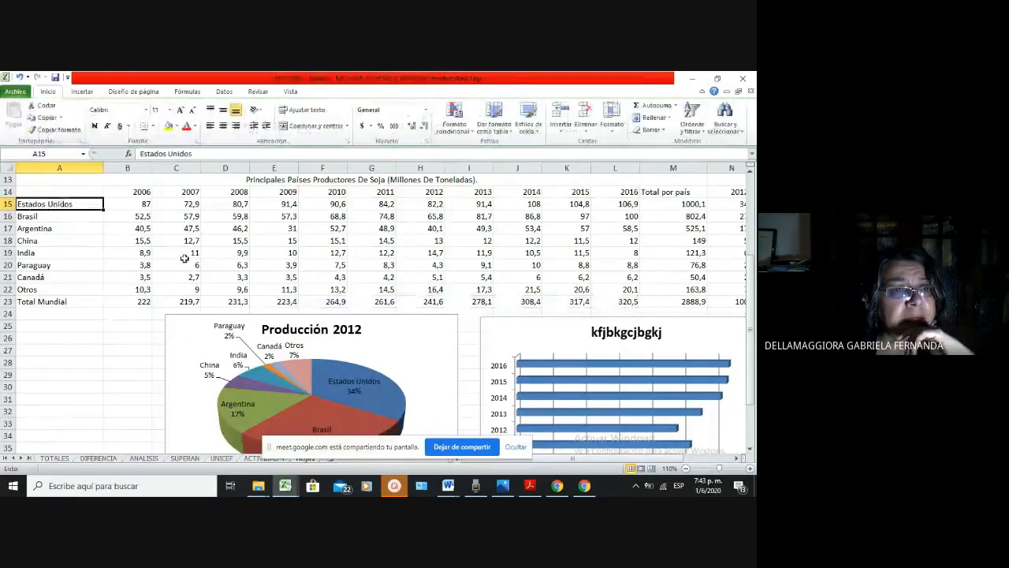
Check the activity instructions and insert a clustered 3D column chart from all countries' 2006 to 2016 data in A15:L22
scroll(193, 254, up, 3)
scroll(193, 255, up, 3)
drag(87, 278, 248, 284)
click(176, 301)
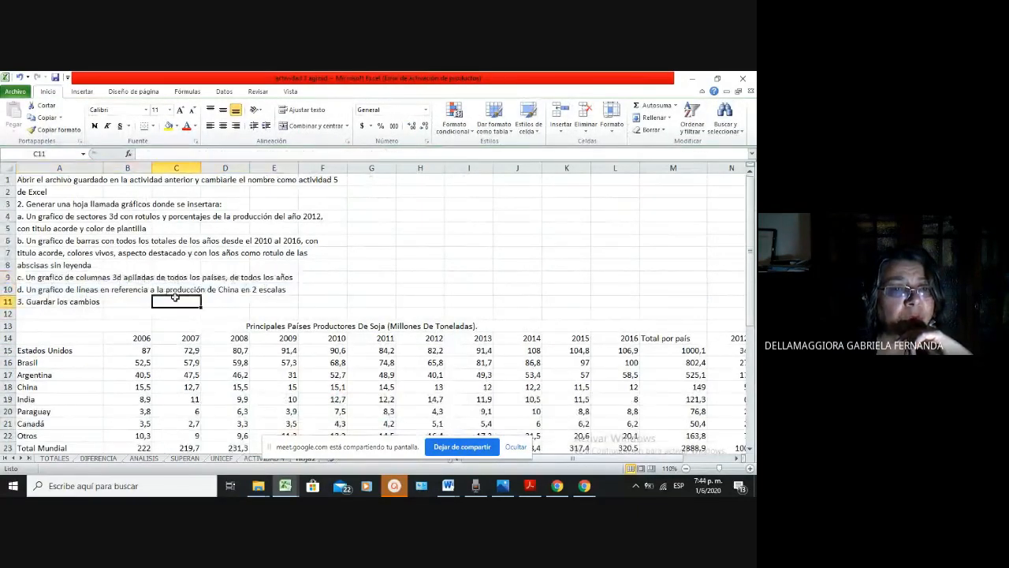
scroll(150, 333, down, 1)
scroll(141, 315, down, 1)
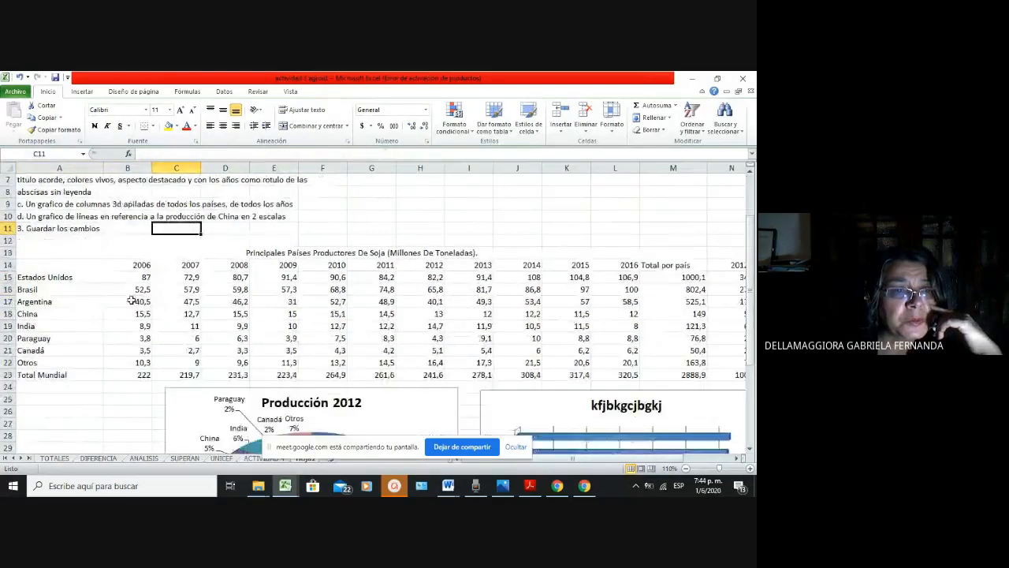
drag(47, 277, 618, 362)
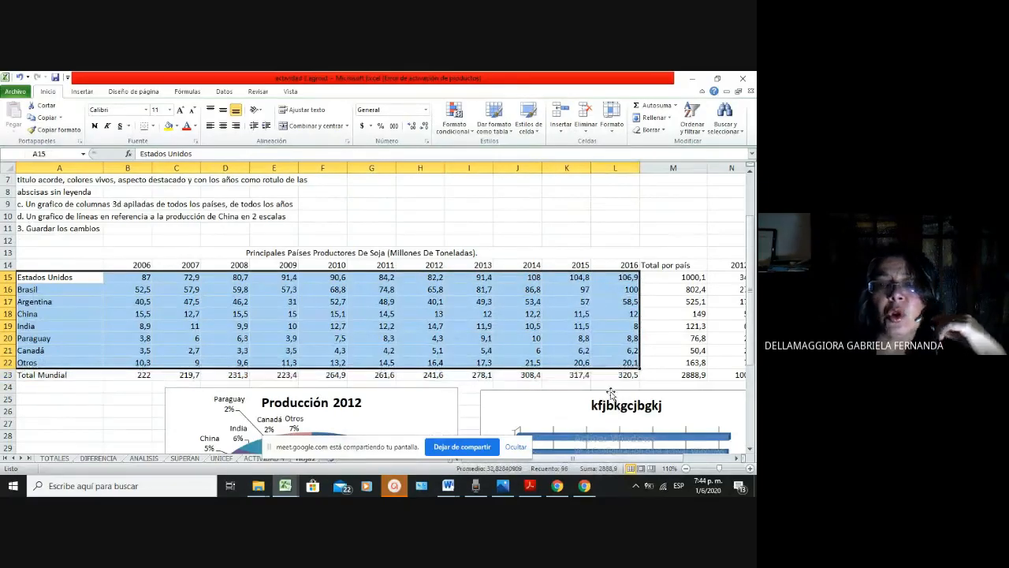
click(82, 93)
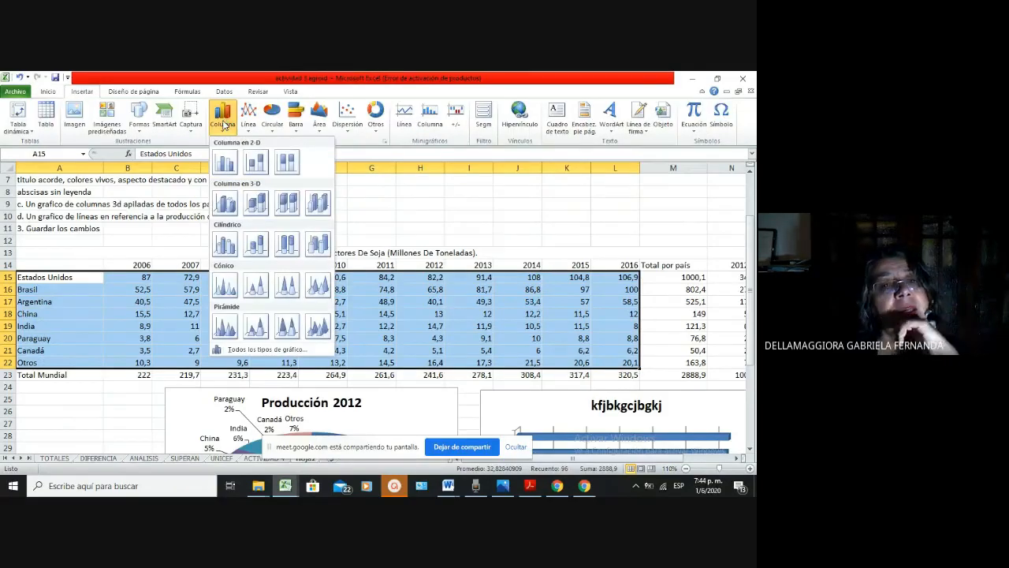
click(222, 205)
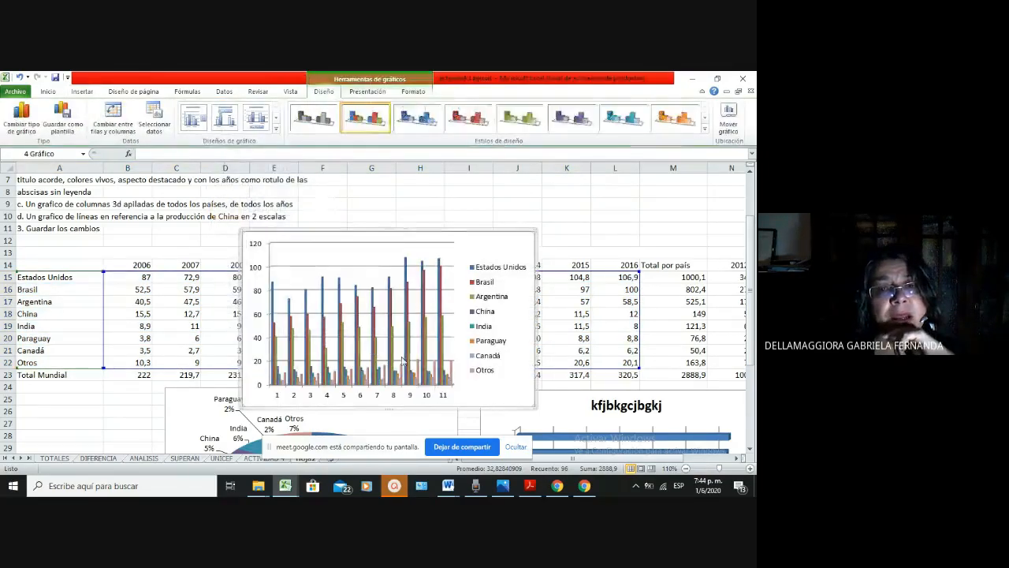
Move the new column chart off the table into the empty rows below the pie chart
scroll(402, 361, down, 1)
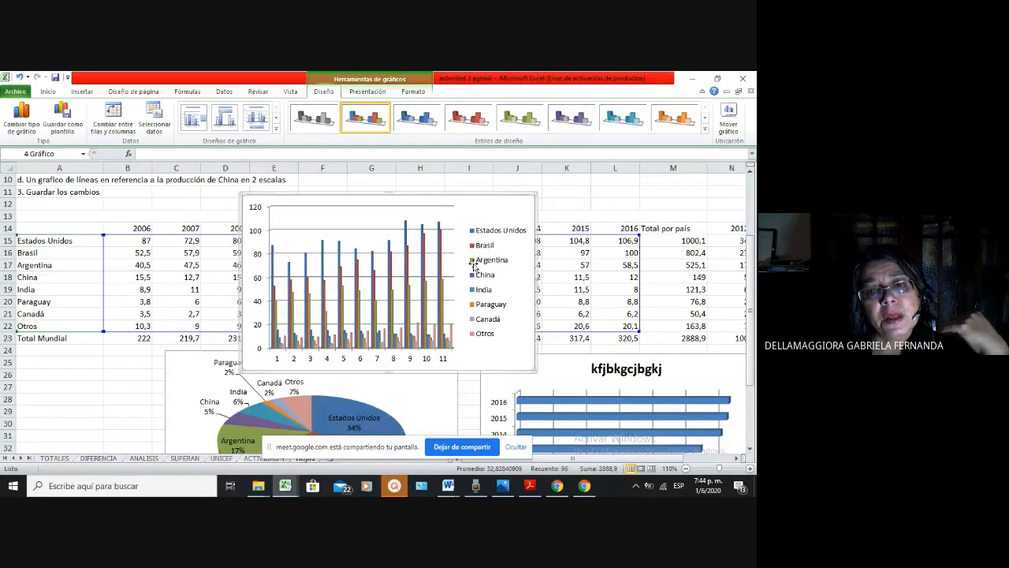
drag(511, 337, 508, 356)
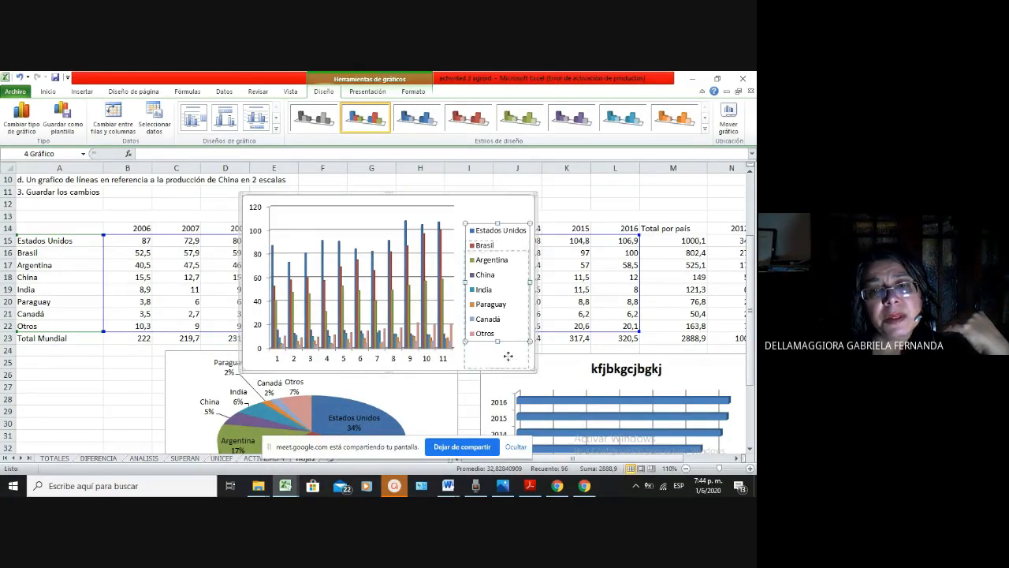
click(494, 203)
drag(493, 203, 347, 362)
scroll(349, 360, down, 4)
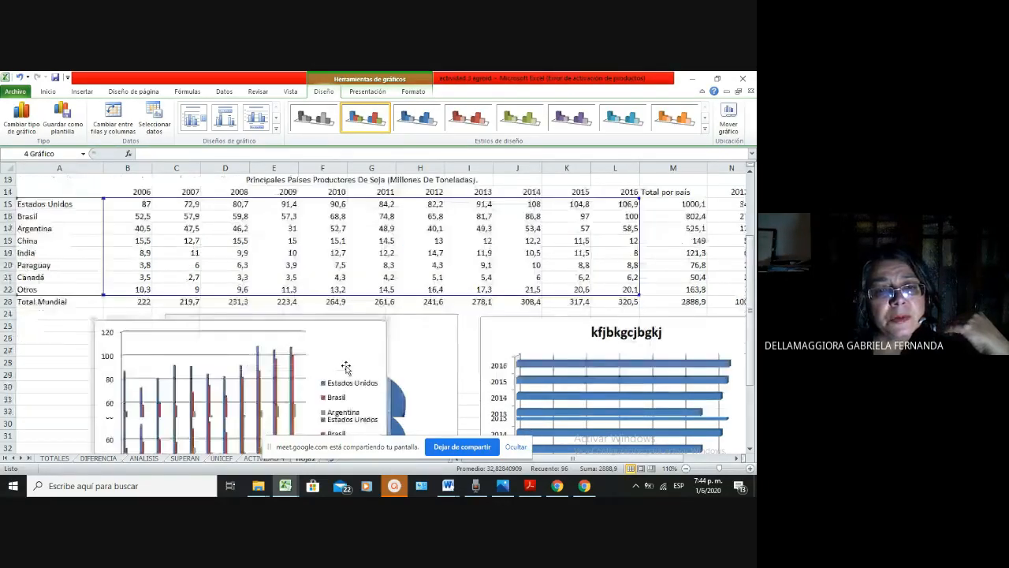
drag(356, 231, 358, 289)
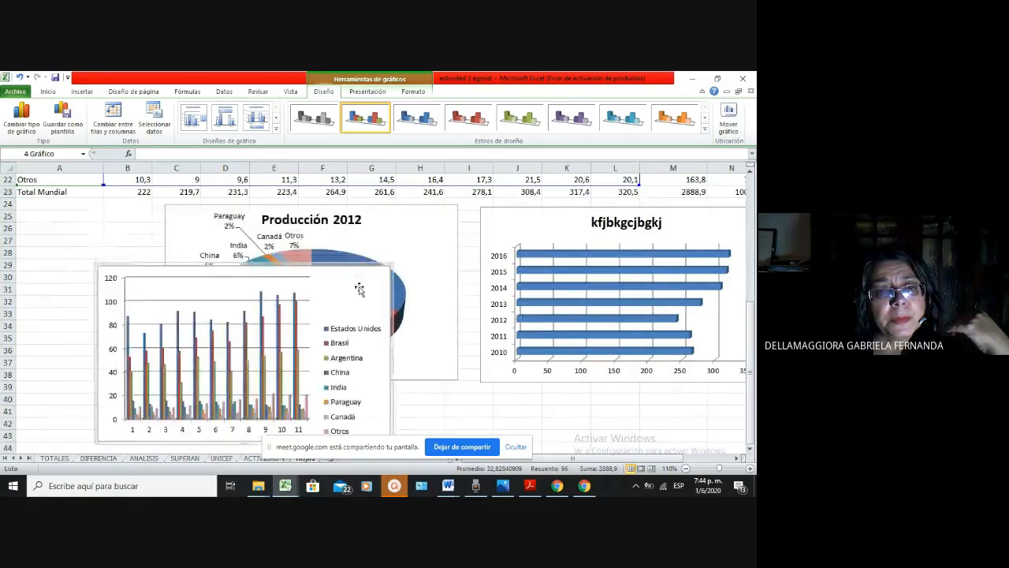
scroll(359, 289, down, 2)
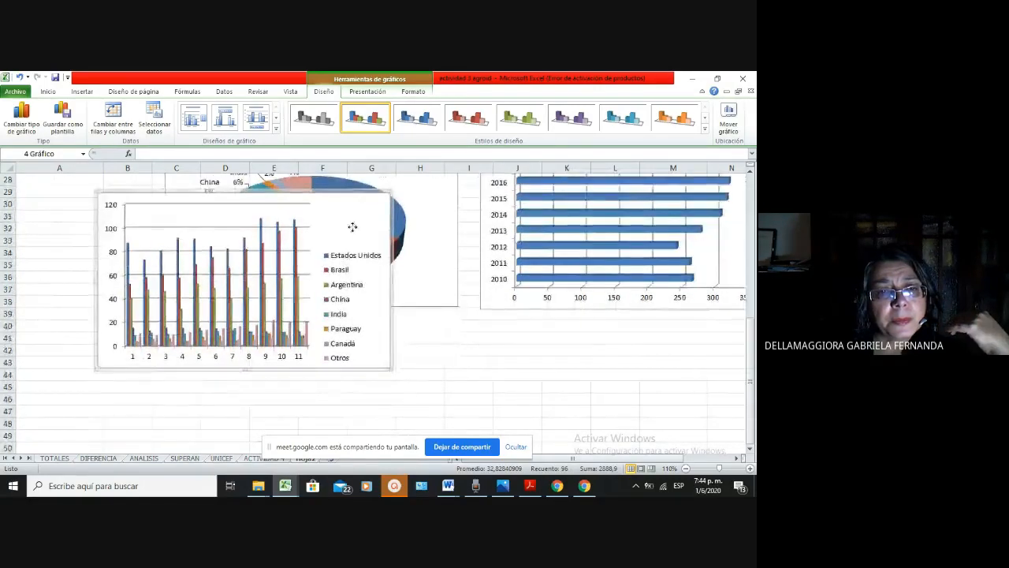
drag(352, 227, 360, 291)
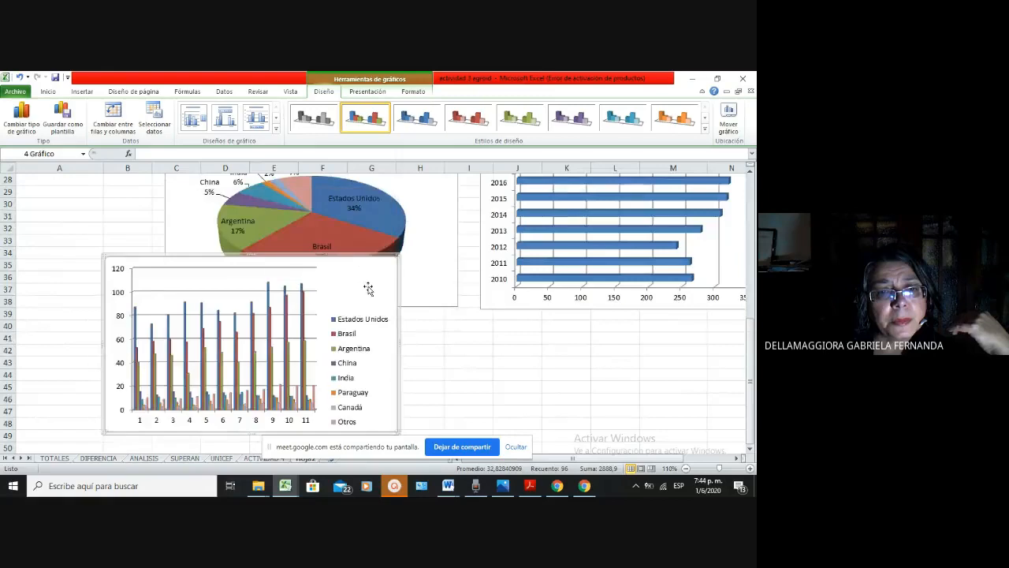
scroll(368, 288, down, 2)
drag(356, 218, 356, 278)
scroll(433, 332, down, 2)
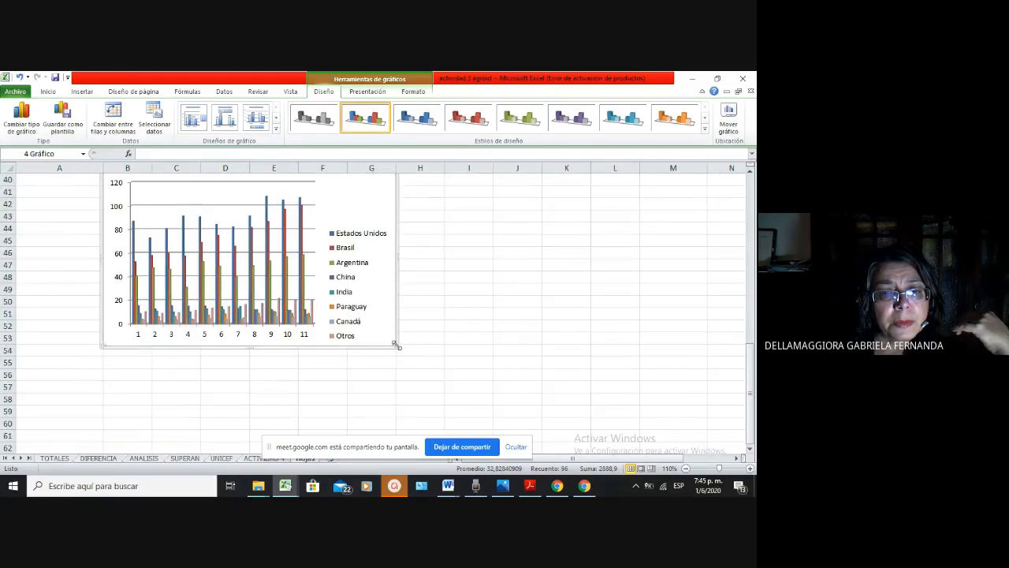
Enlarge the column chart to span column B to about column N, and move its legend clear of the columns
drag(396, 344, 705, 391)
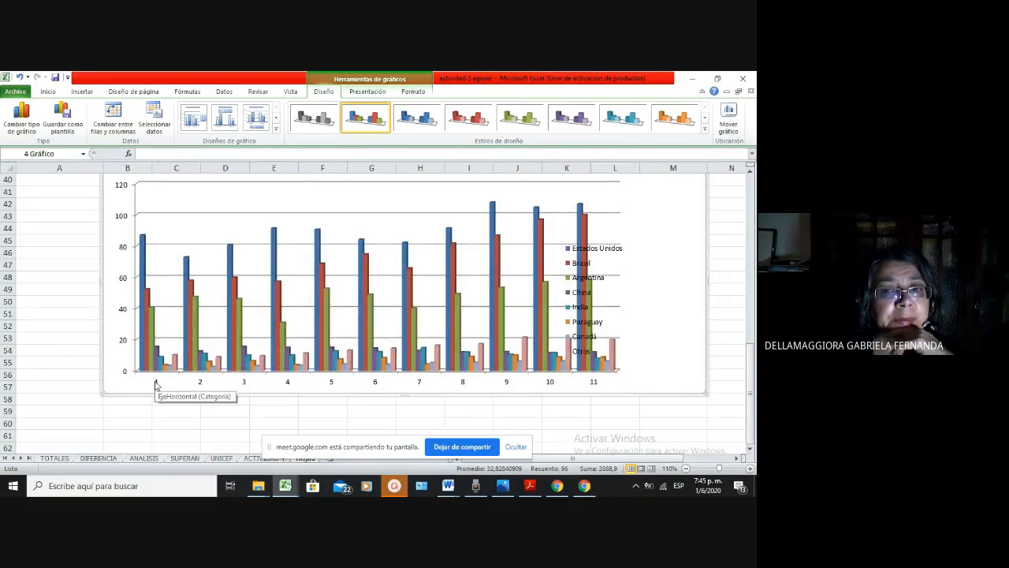
click(618, 252)
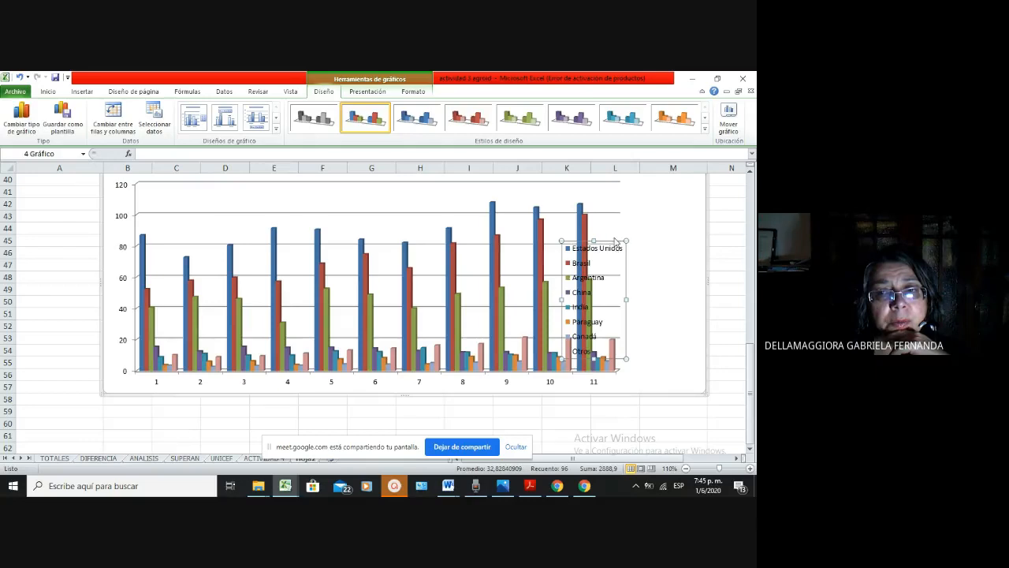
drag(656, 243, 728, 273)
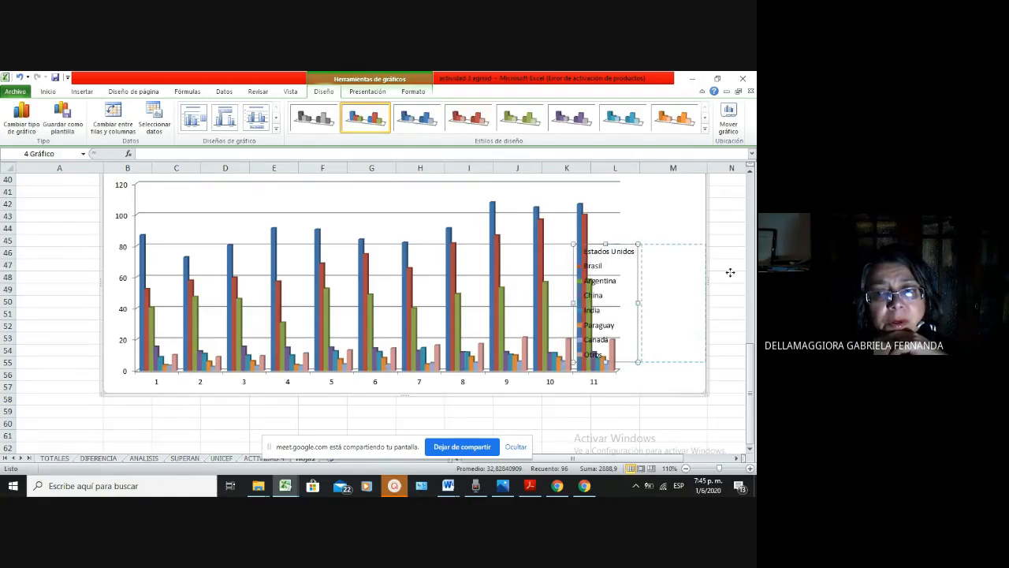
click(704, 390)
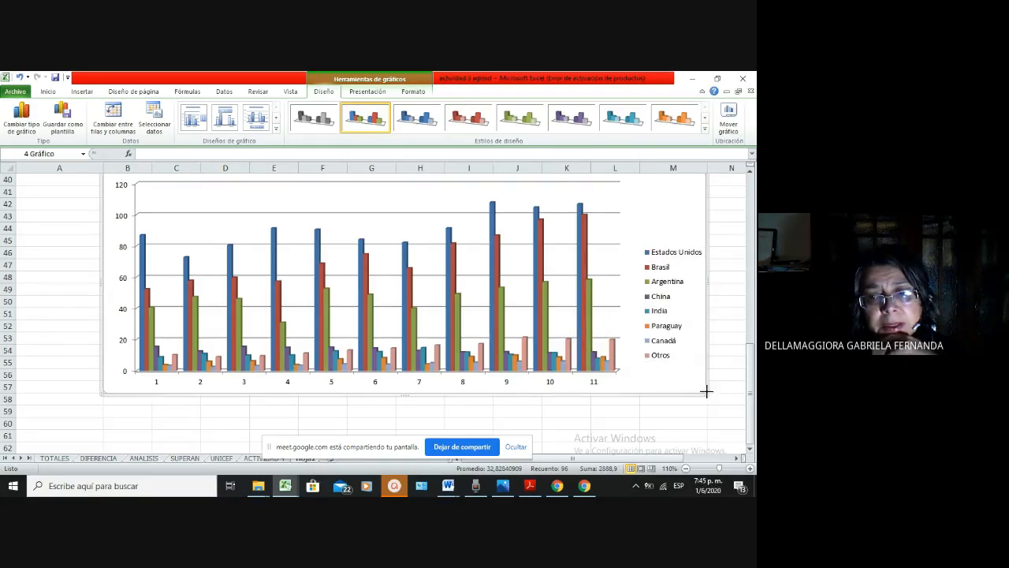
drag(707, 390, 730, 402)
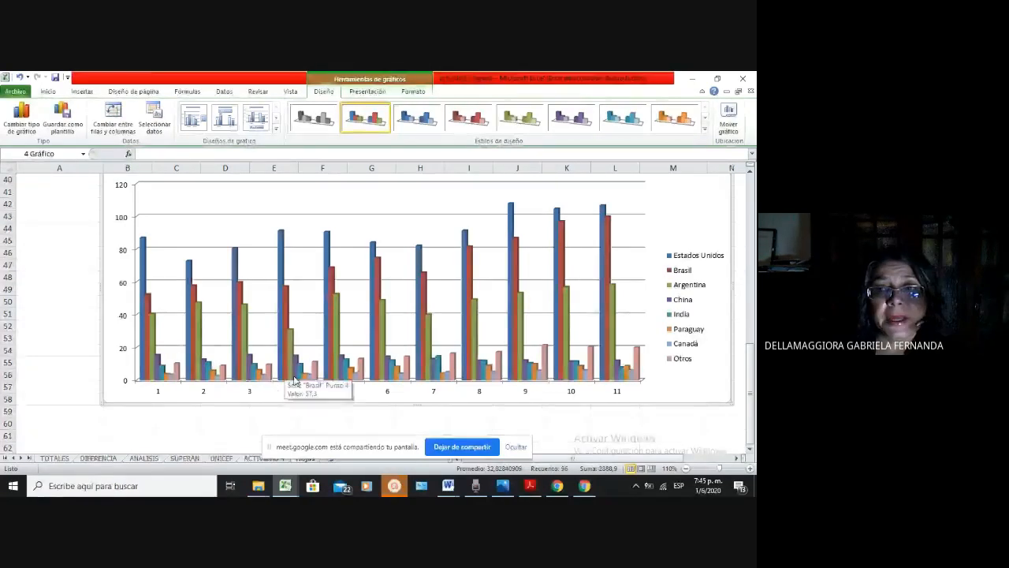
Set the clustered column chart's horizontal axis labels to the years 2006 to 2016 in B14:L14
right_click(686, 189)
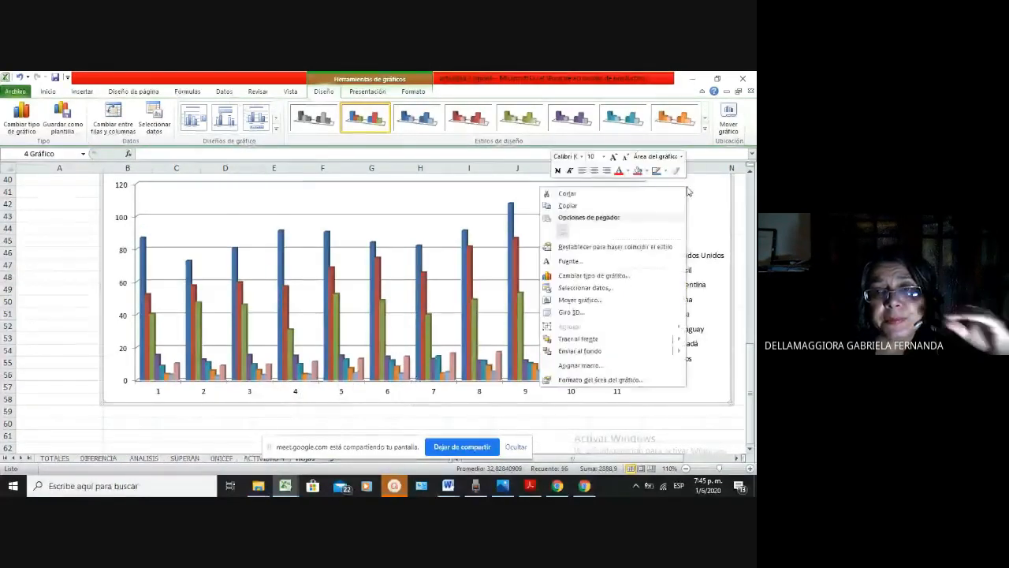
click(585, 289)
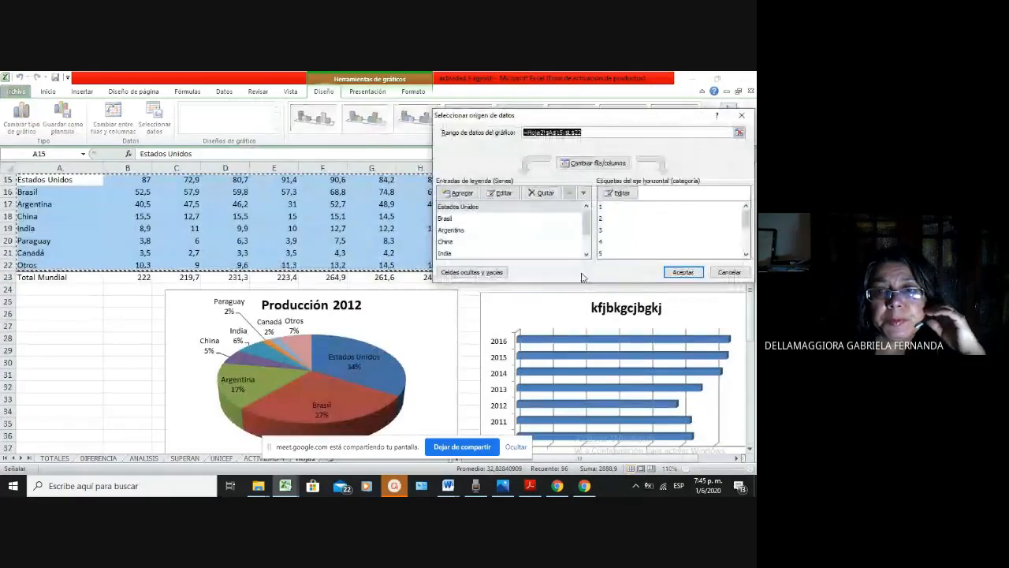
click(620, 193)
scroll(335, 211, up, 2)
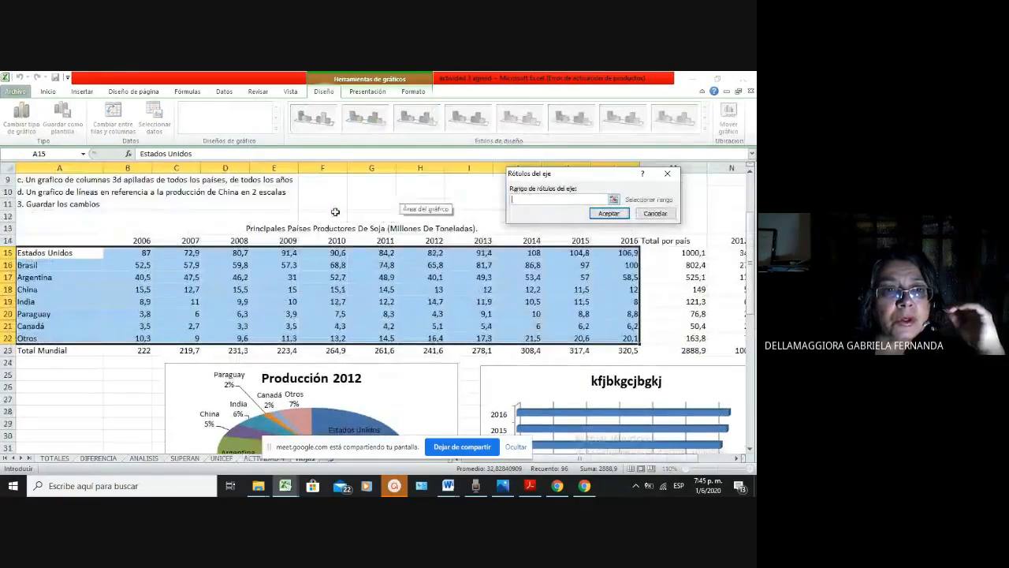
drag(134, 239, 621, 239)
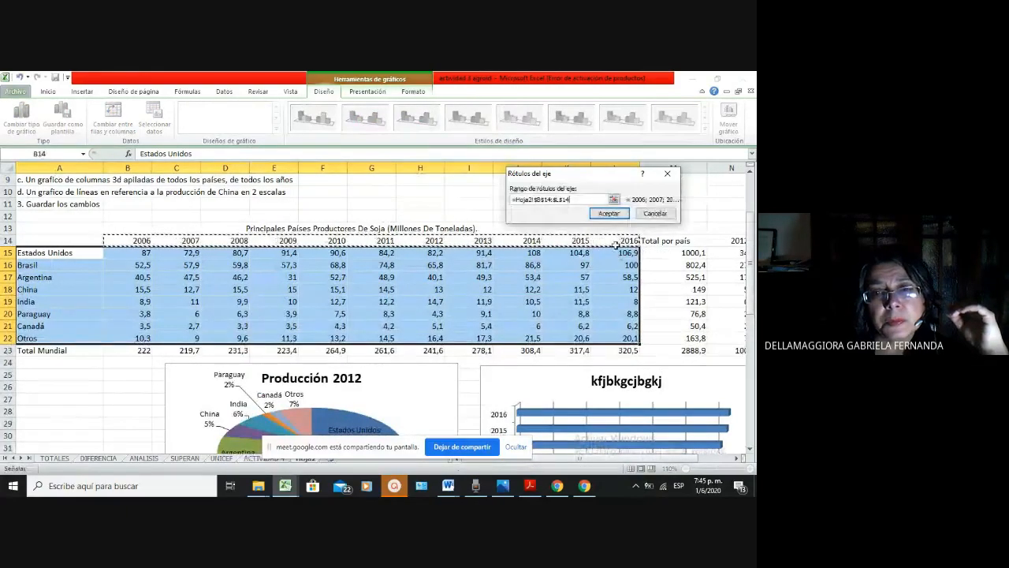
key(Return)
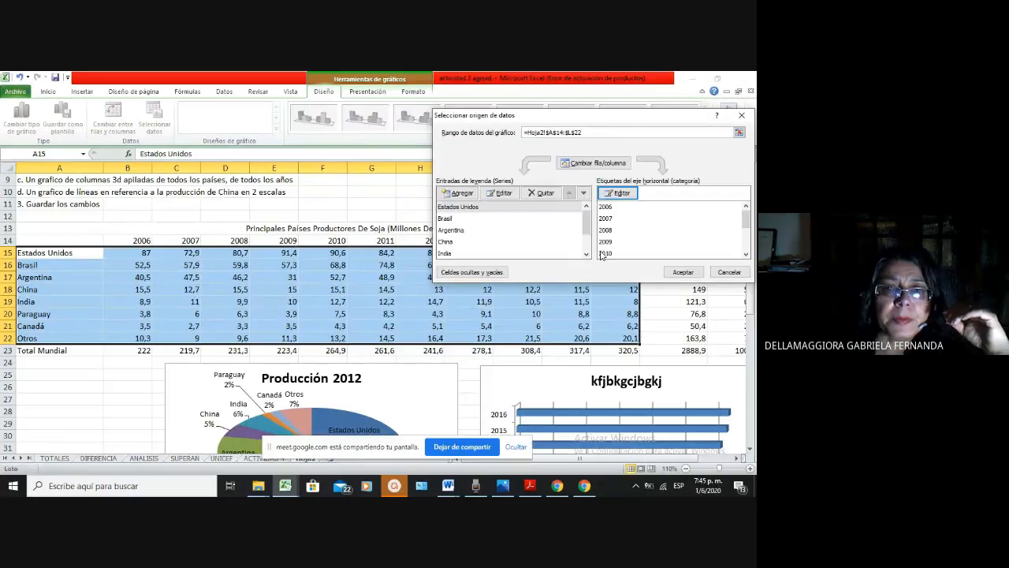
click(683, 272)
scroll(380, 350, down, 1)
scroll(380, 350, down, 10)
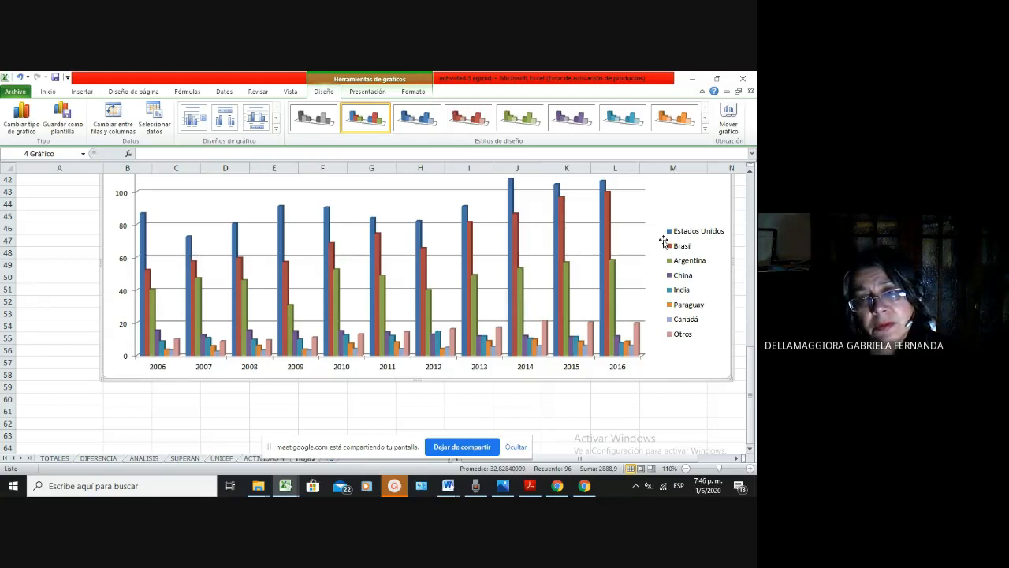
Shift the clustered column chart's plot area slightly toward the lower-left corner of the chart area
drag(396, 324, 116, 427)
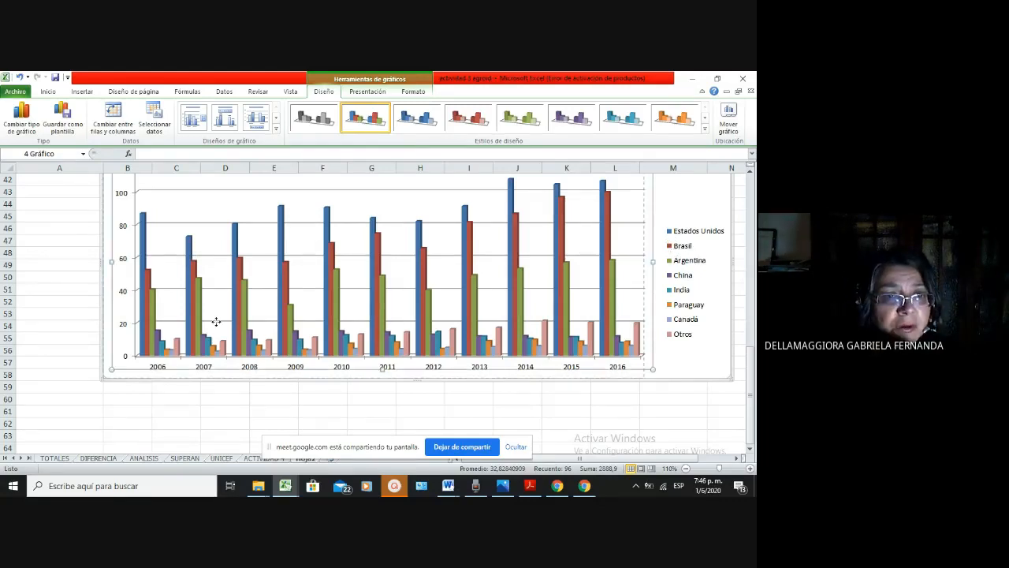
drag(216, 321, 213, 316)
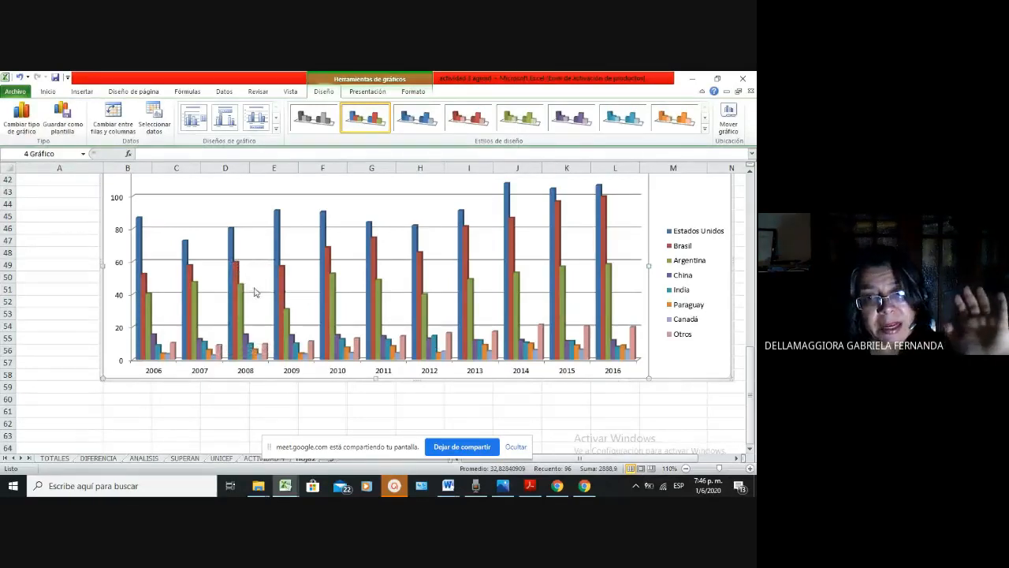
scroll(251, 294, up, 1)
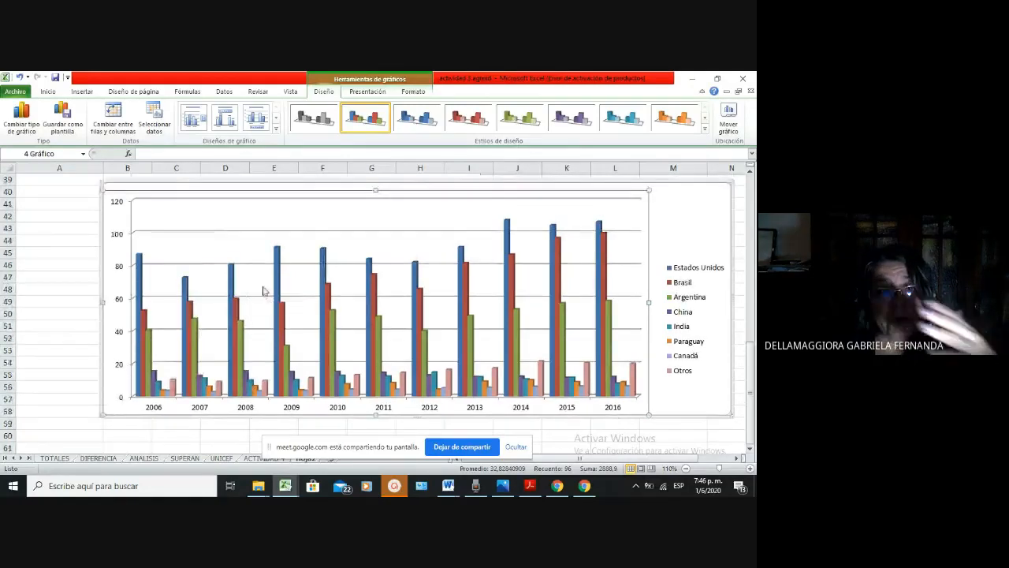
scroll(264, 290, up, 2)
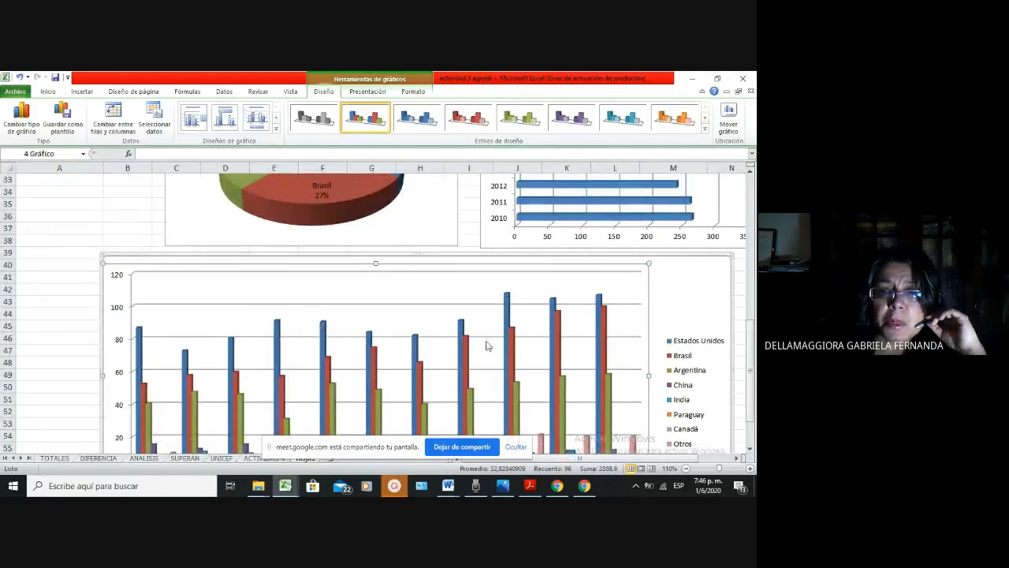
scroll(486, 345, down, 1)
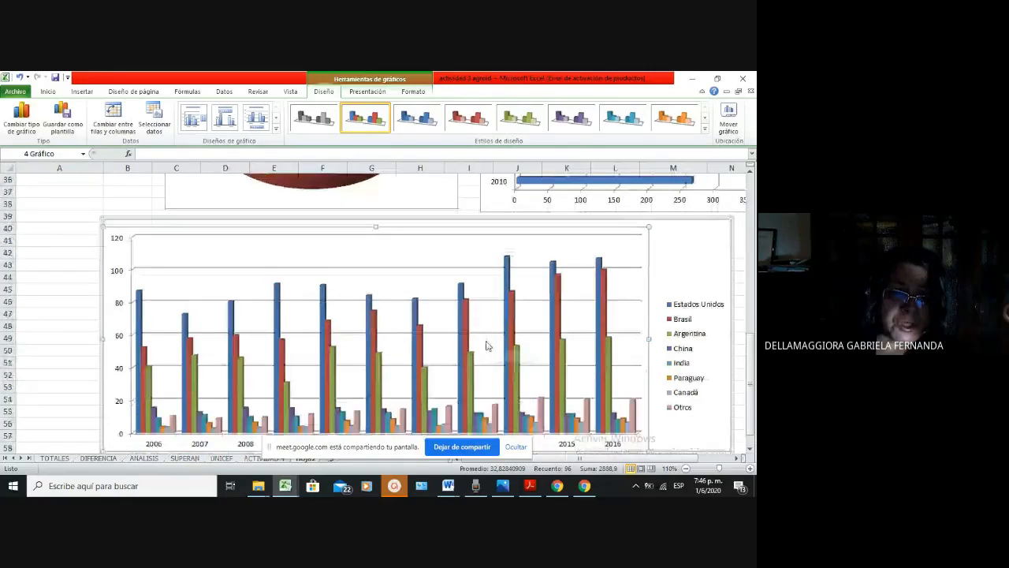
scroll(486, 345, down, 2)
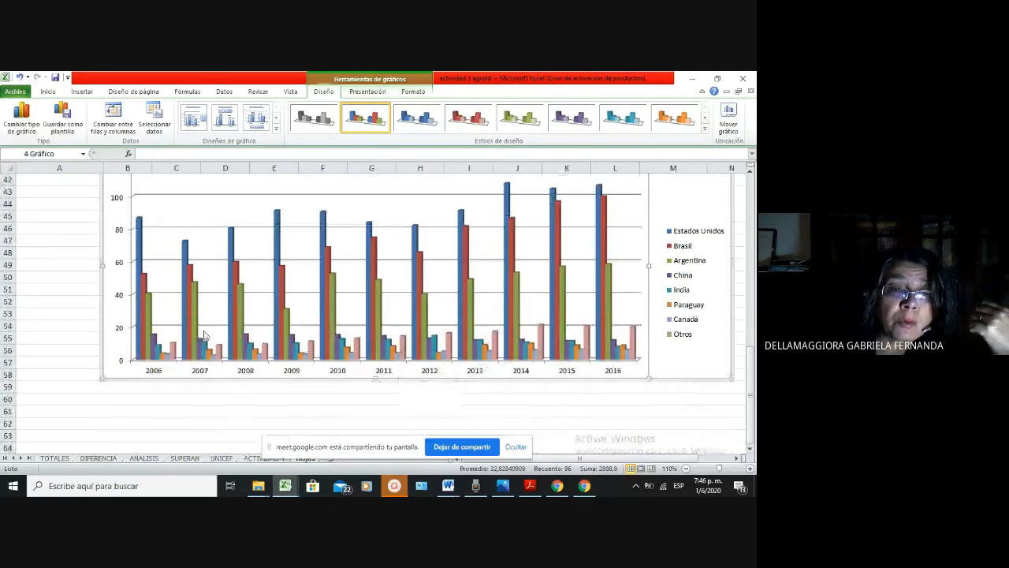
mouse_move(142, 326)
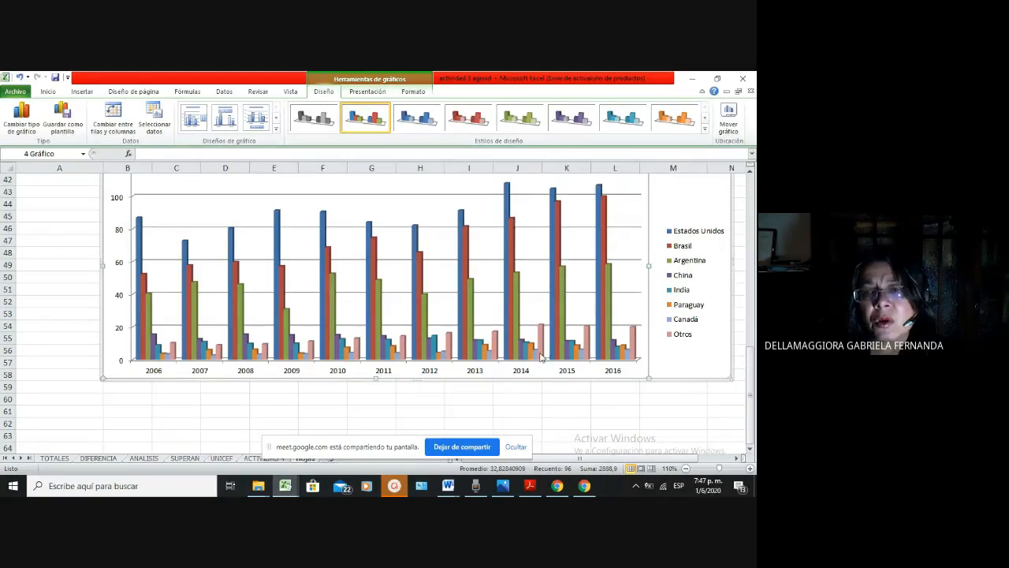
mouse_move(540, 357)
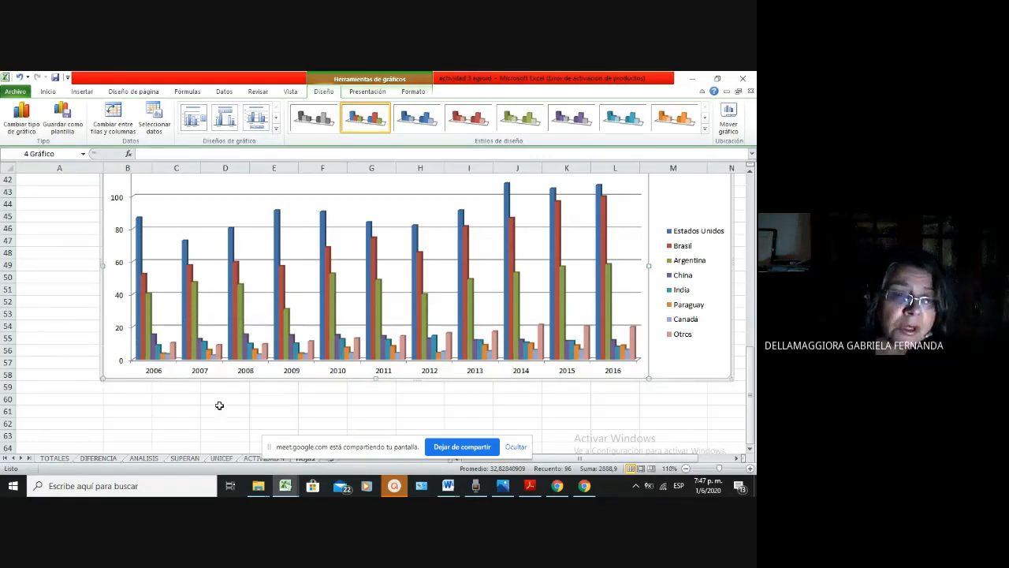
Insert a stacked 3D column chart from all countries' 2006 to 2016 data in A15:L22
scroll(261, 417, up, 5)
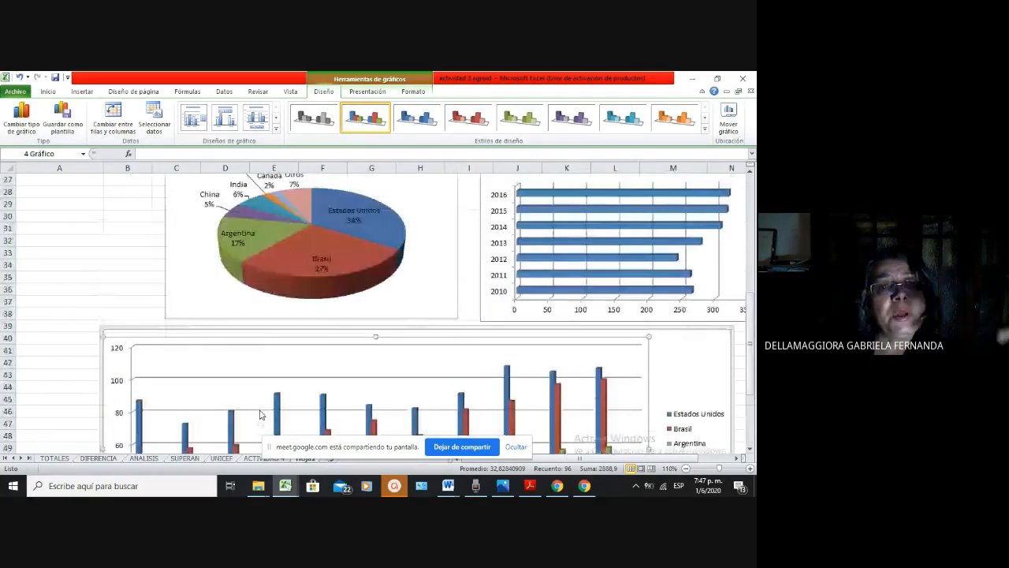
scroll(258, 394, up, 5)
drag(68, 216, 677, 299)
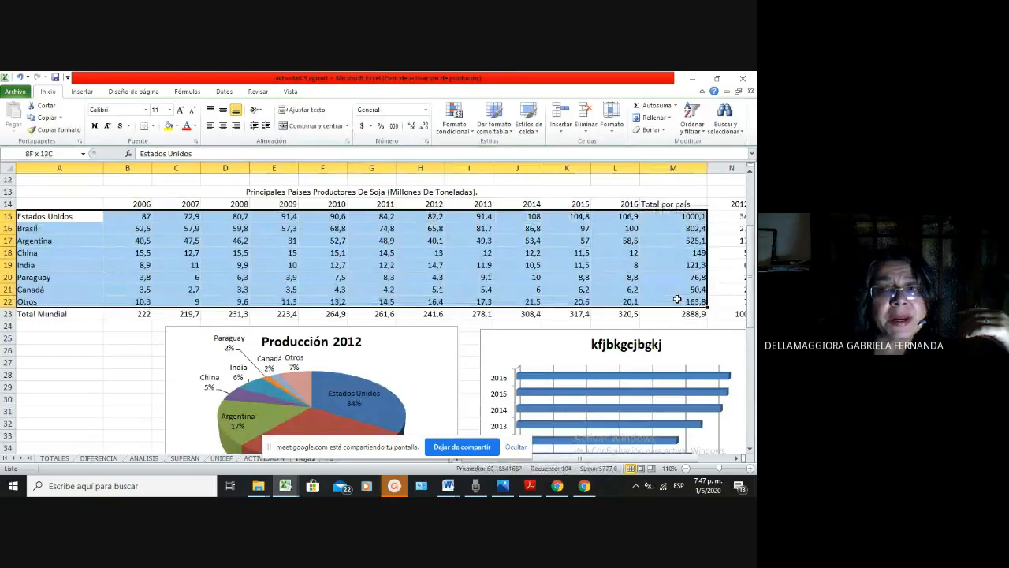
drag(676, 299, 609, 301)
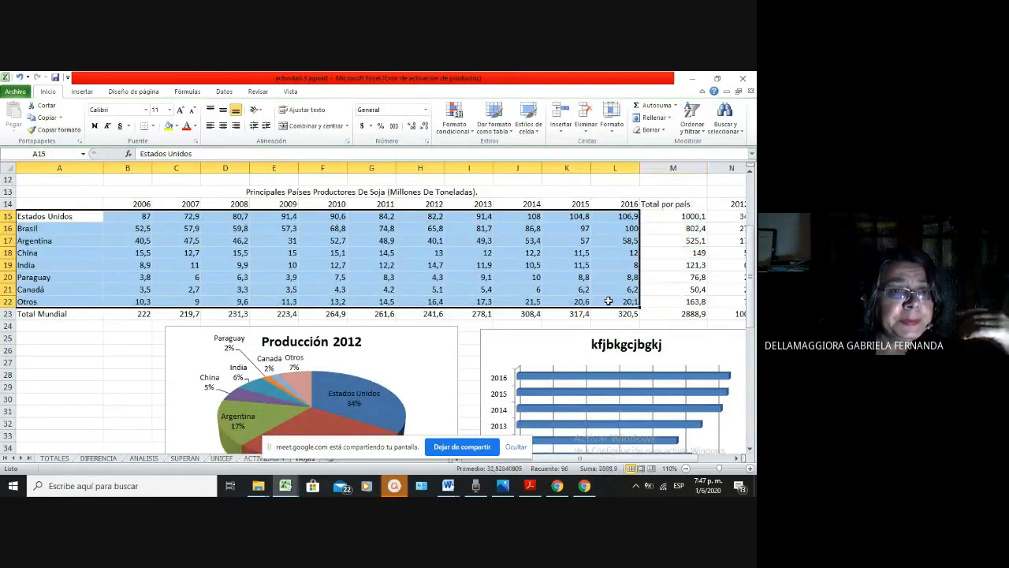
click(82, 91)
click(223, 117)
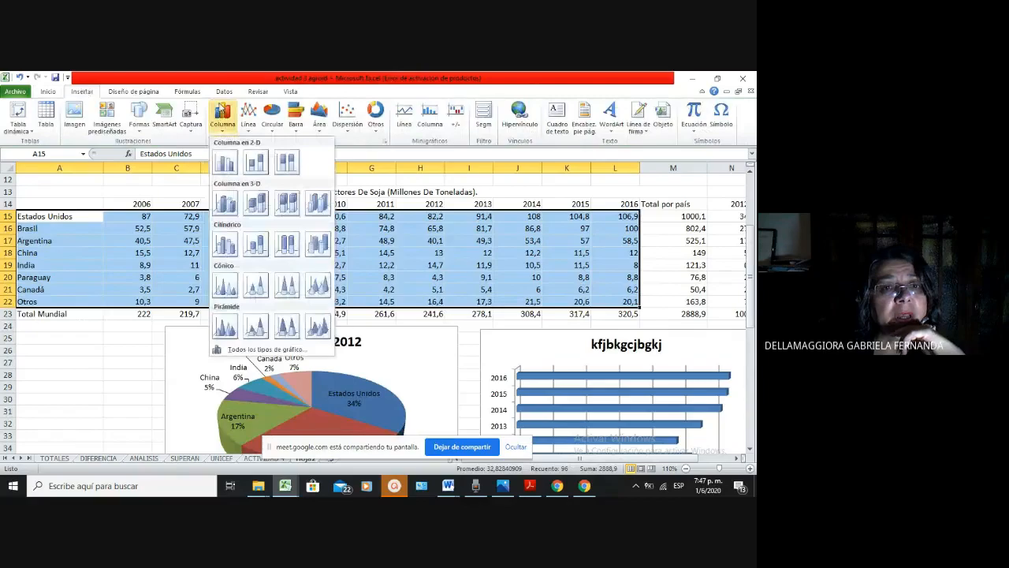
click(261, 210)
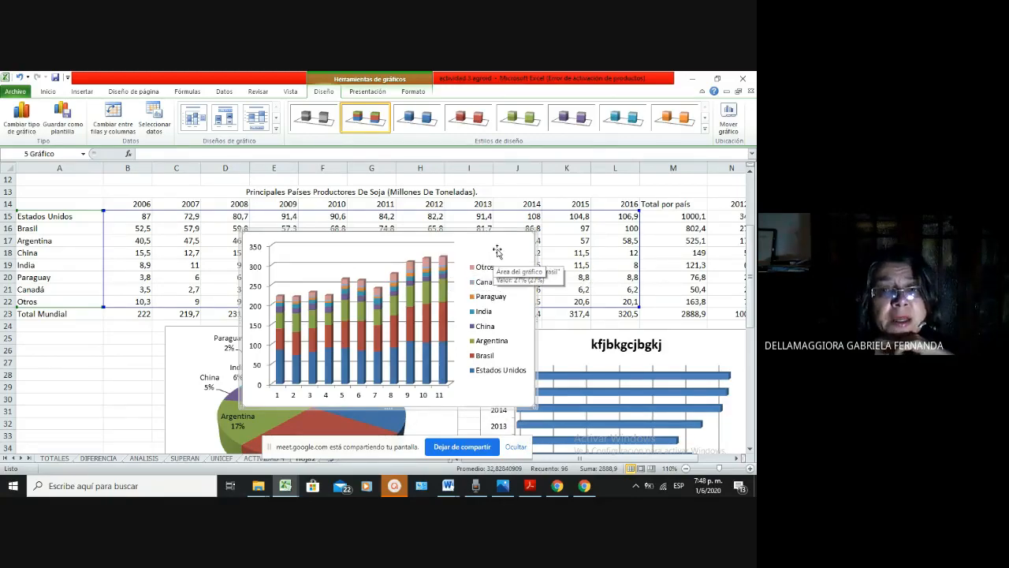
Move the stacked column chart into the empty rows below the clustered column chart, aligned with its left edge at column B
drag(499, 246, 490, 354)
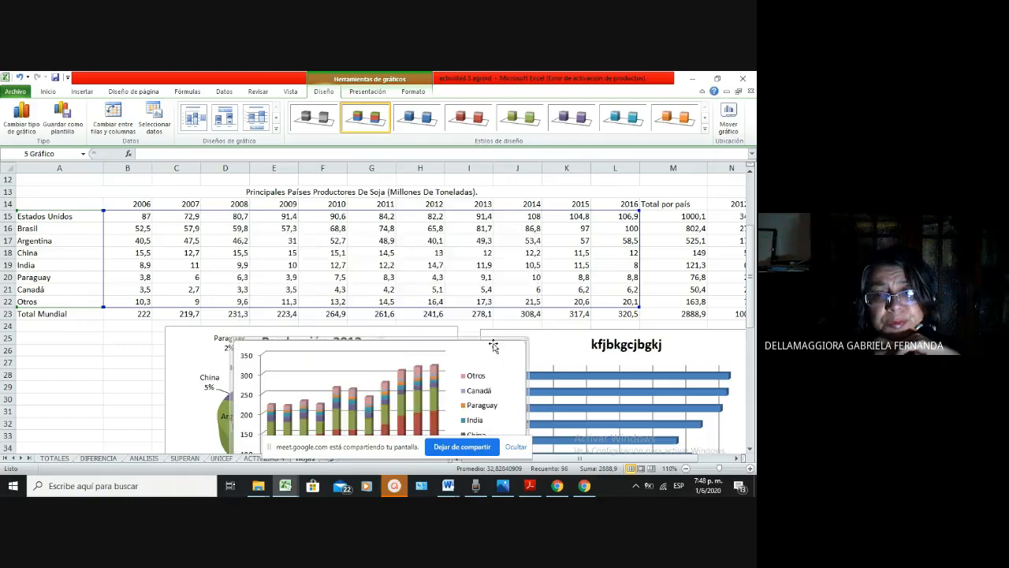
scroll(494, 345, down, 2)
scroll(493, 345, down, 2)
drag(508, 236, 478, 364)
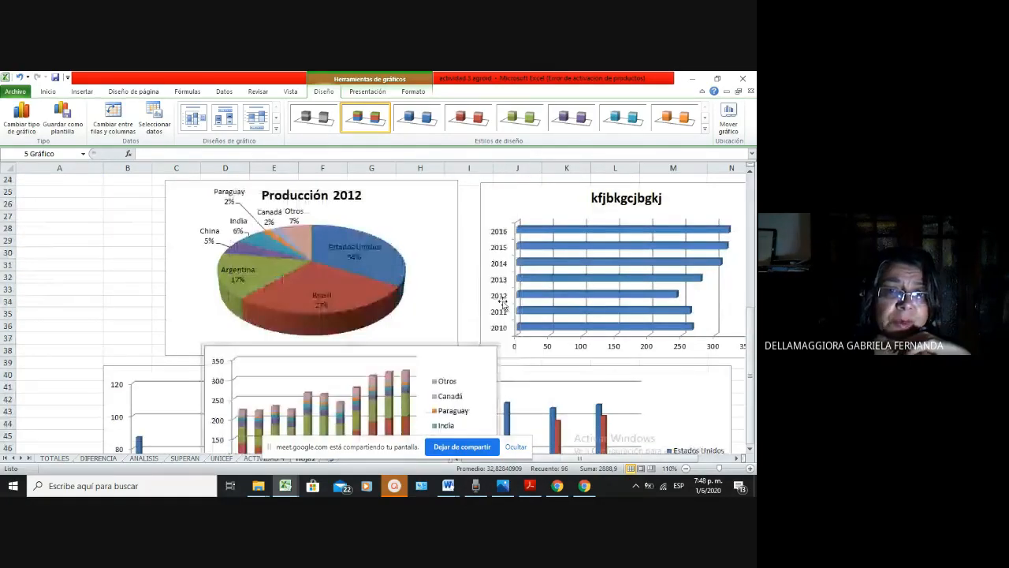
scroll(503, 303, down, 4)
drag(475, 237, 441, 373)
scroll(455, 338, down, 4)
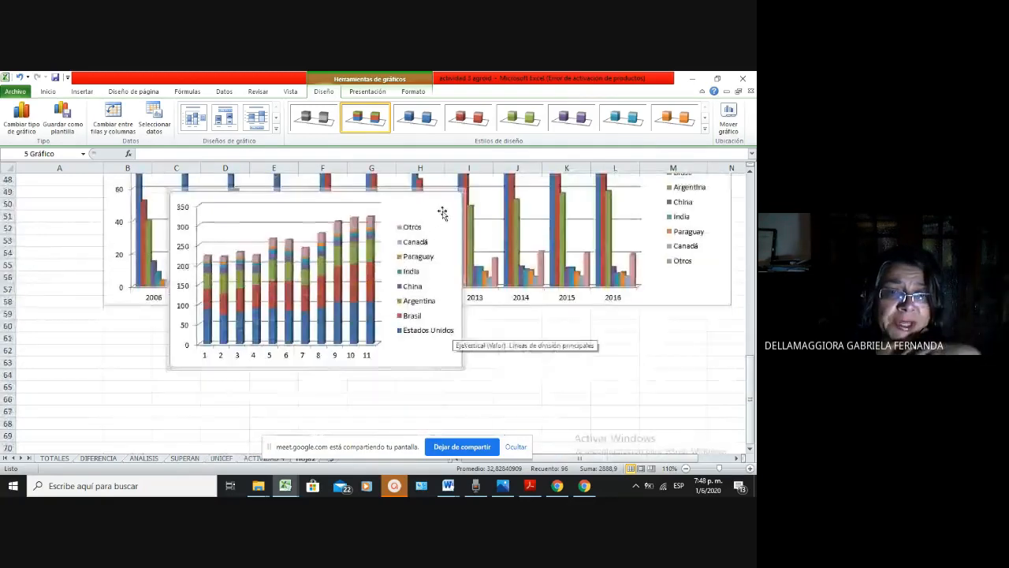
drag(443, 214, 378, 335)
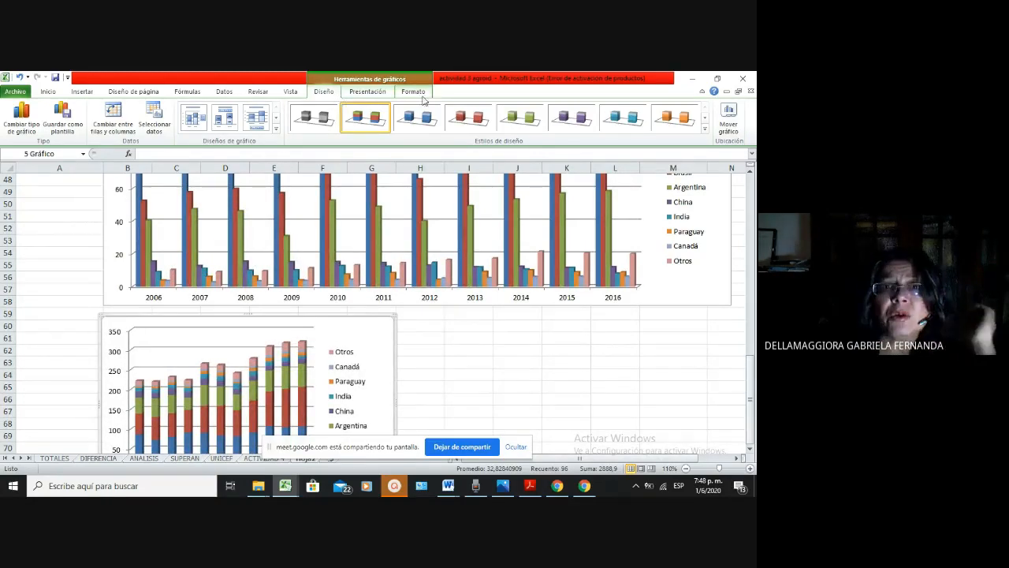
click(413, 91)
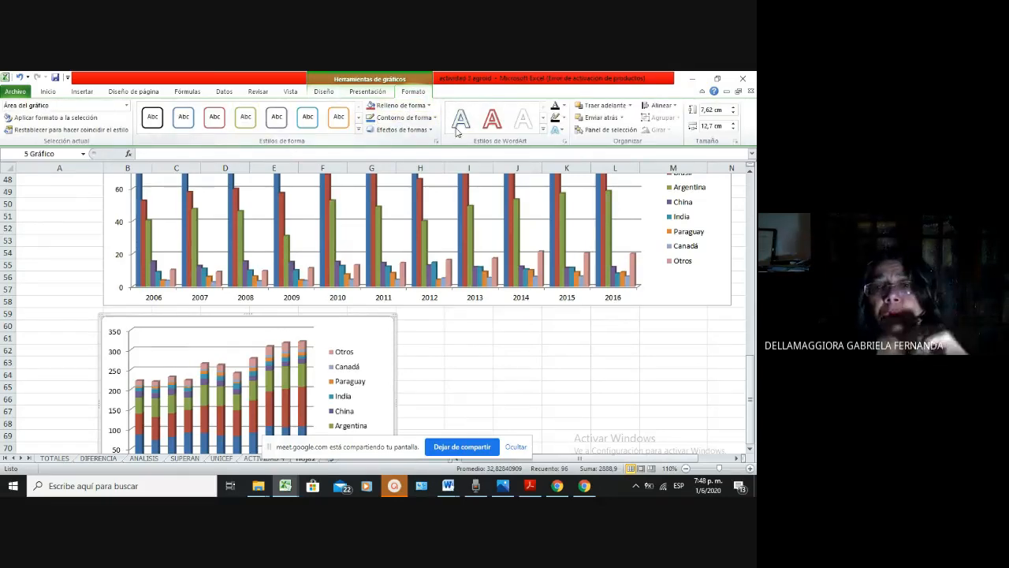
click(369, 92)
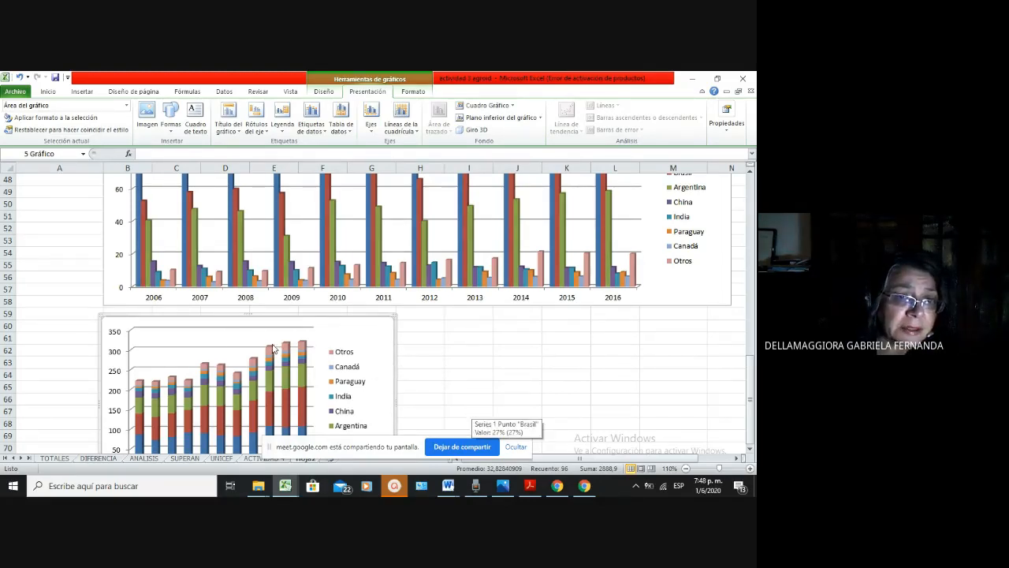
scroll(273, 348, down, 1)
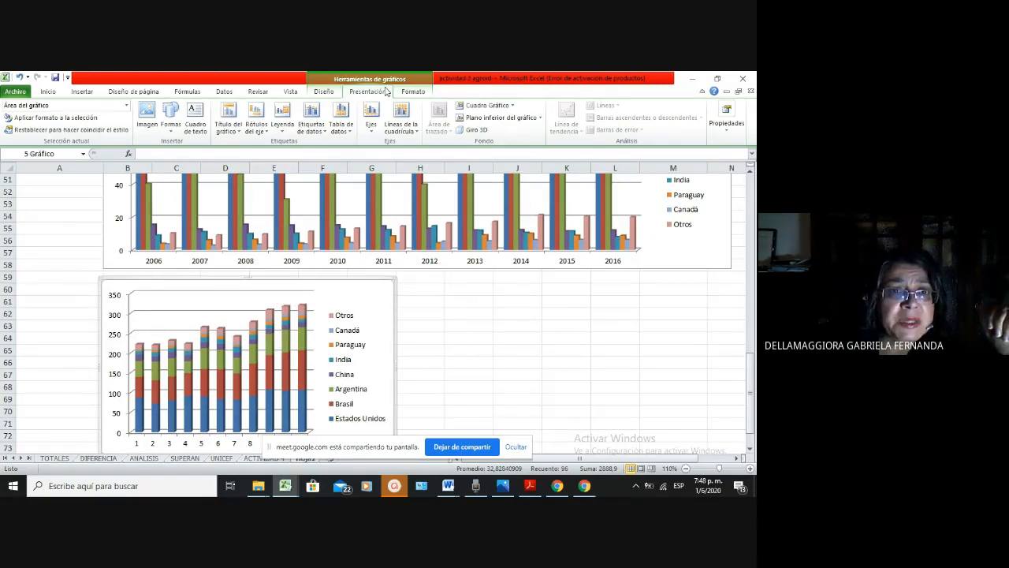
click(228, 130)
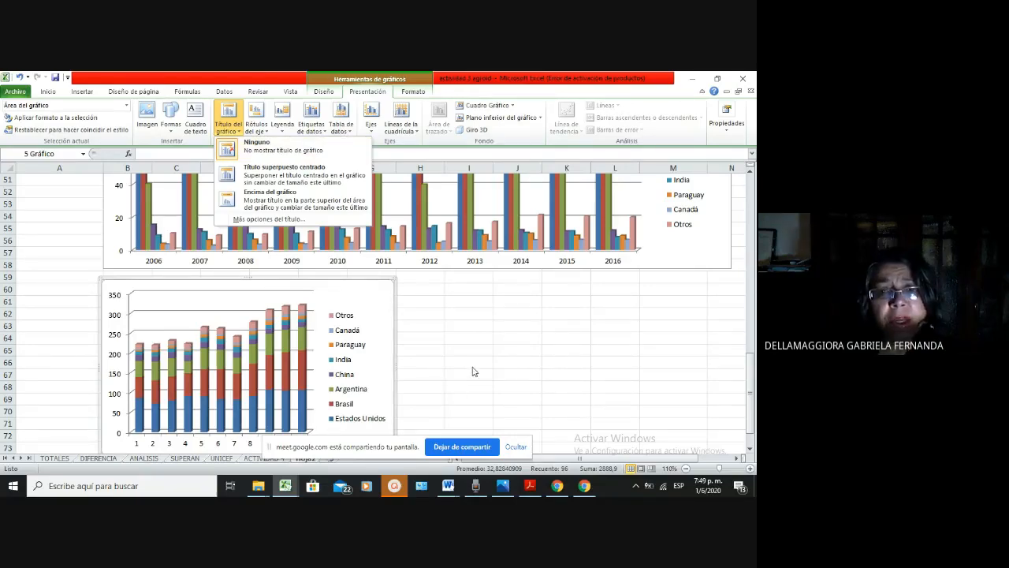
Add a data table without legend keys below the bars of the 2010 to 2016 totals bar chart
scroll(470, 358, up, 9)
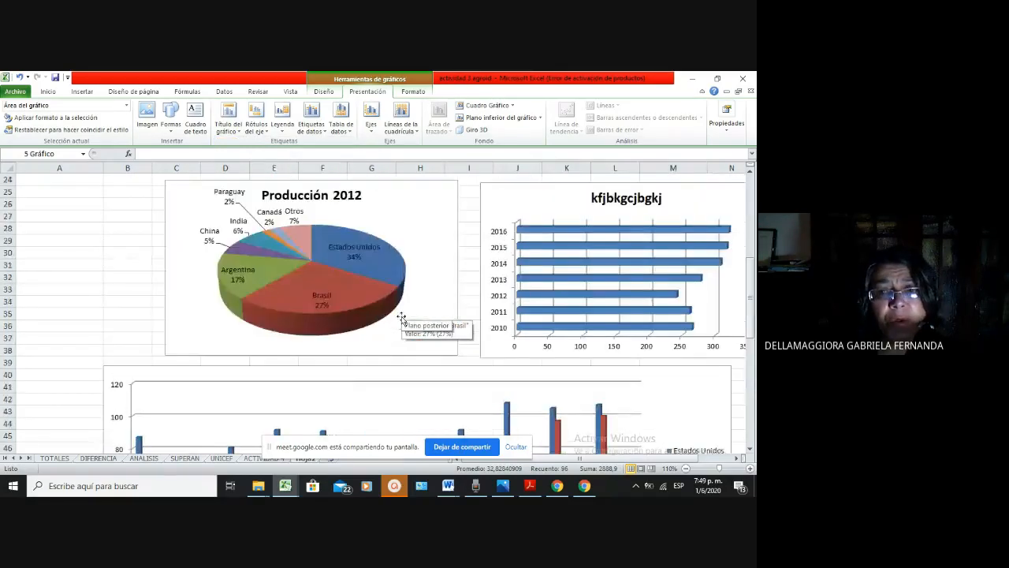
click(485, 212)
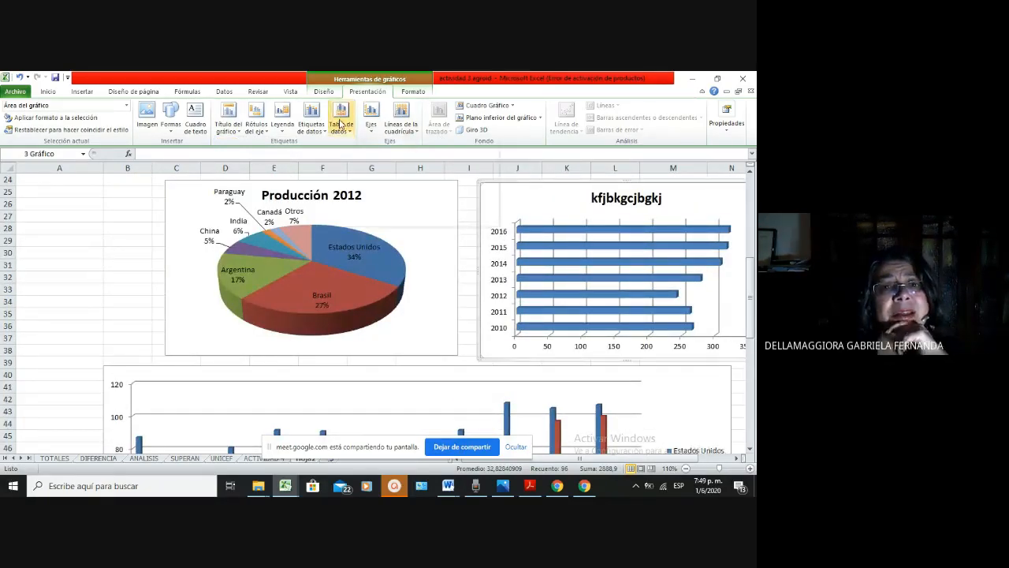
click(340, 124)
click(357, 176)
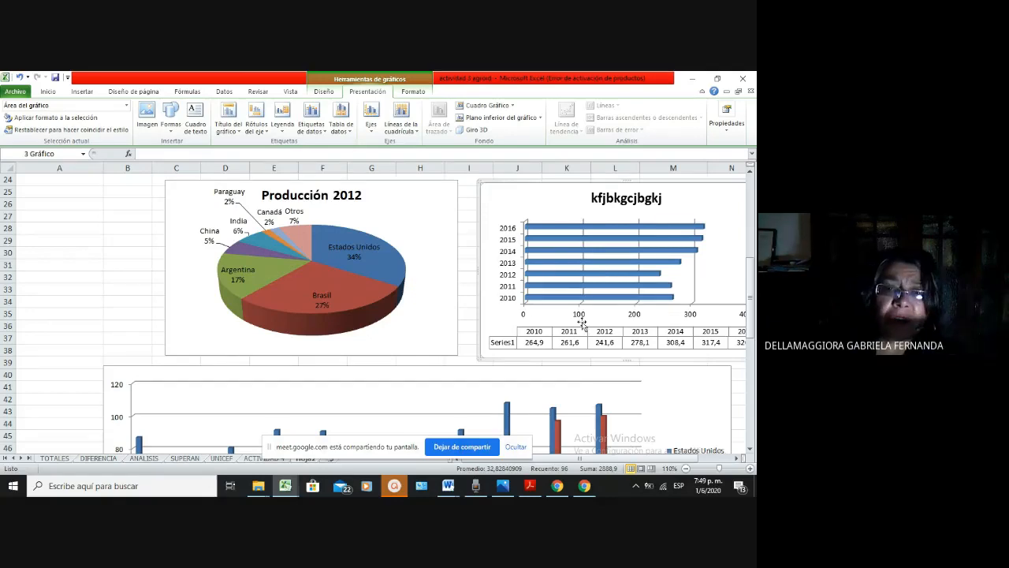
Switch to the PRACTICOS INFO 2 AGRO 2020 document in Chrome to check the activity instructions
scroll(493, 368, down, 6)
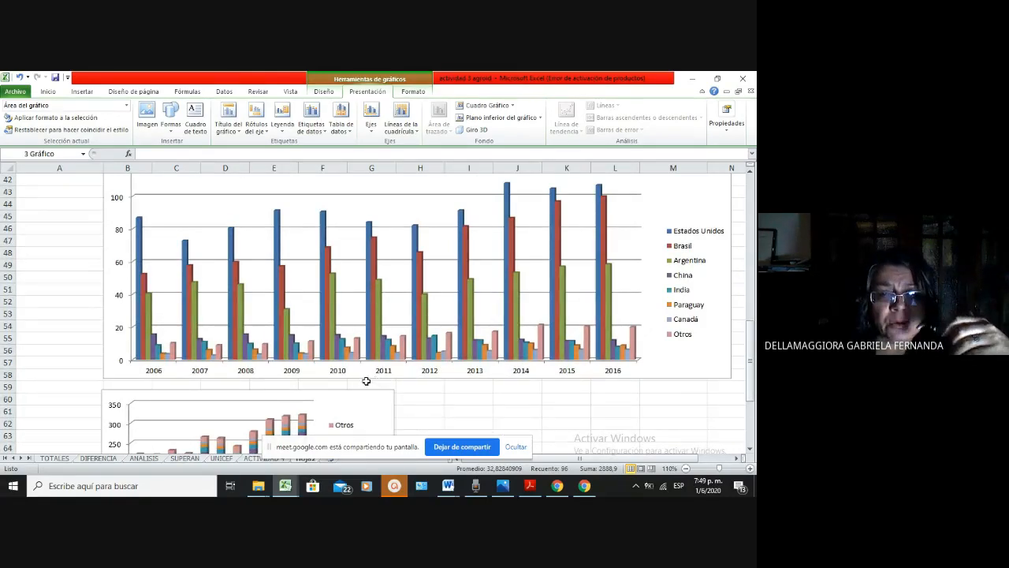
scroll(363, 384, down, 1)
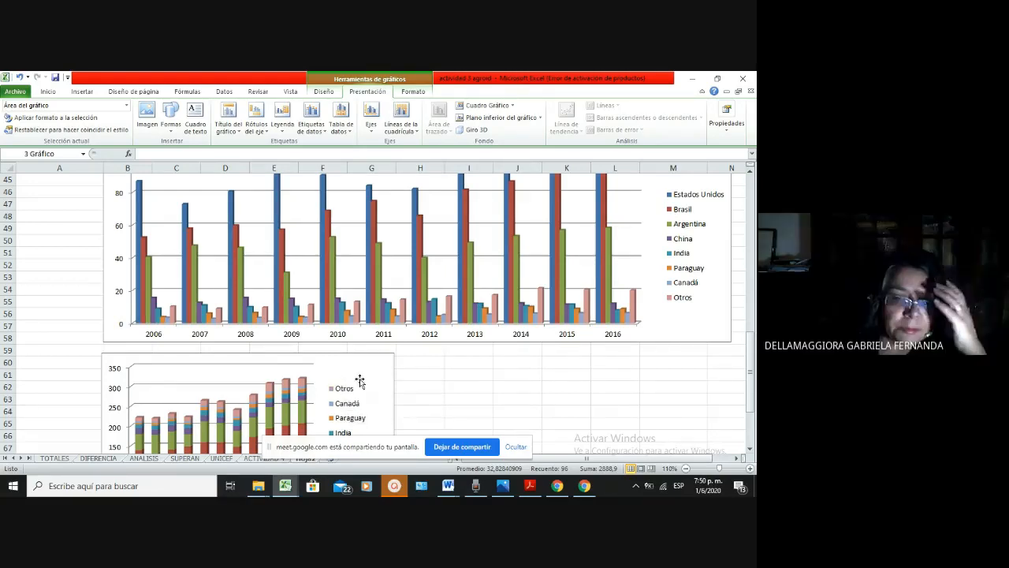
scroll(384, 375, up, 4)
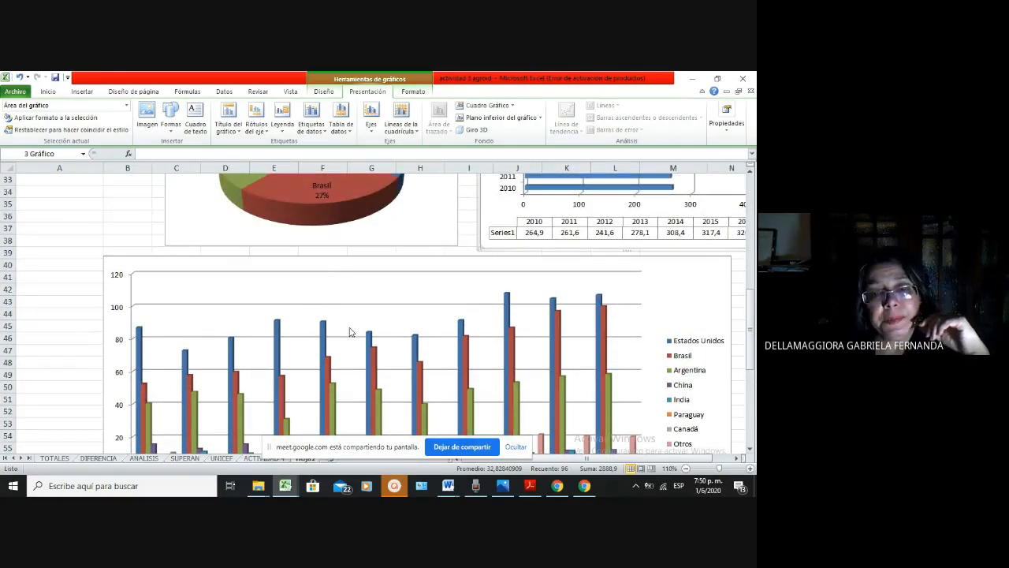
mouse_move(556, 486)
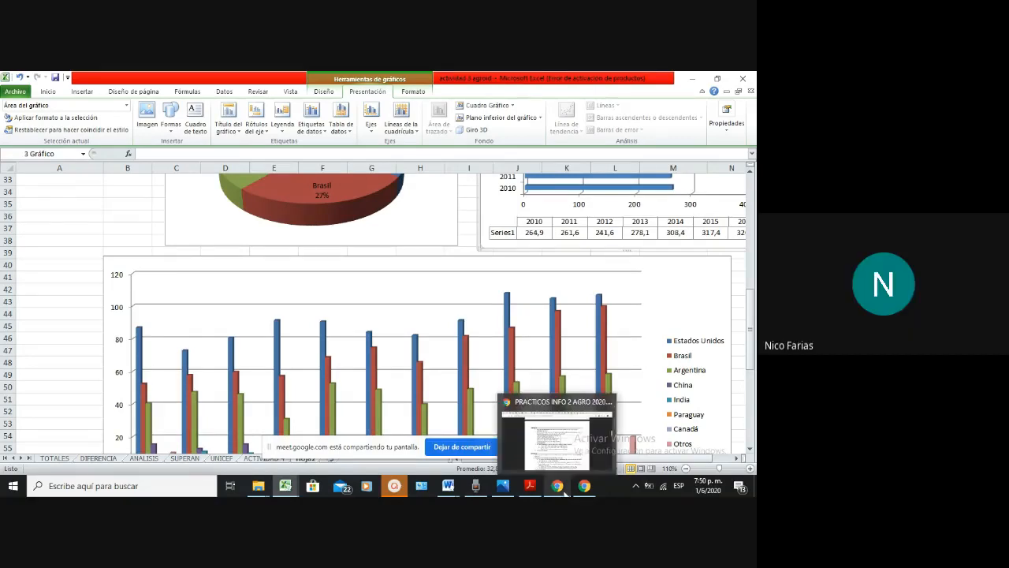